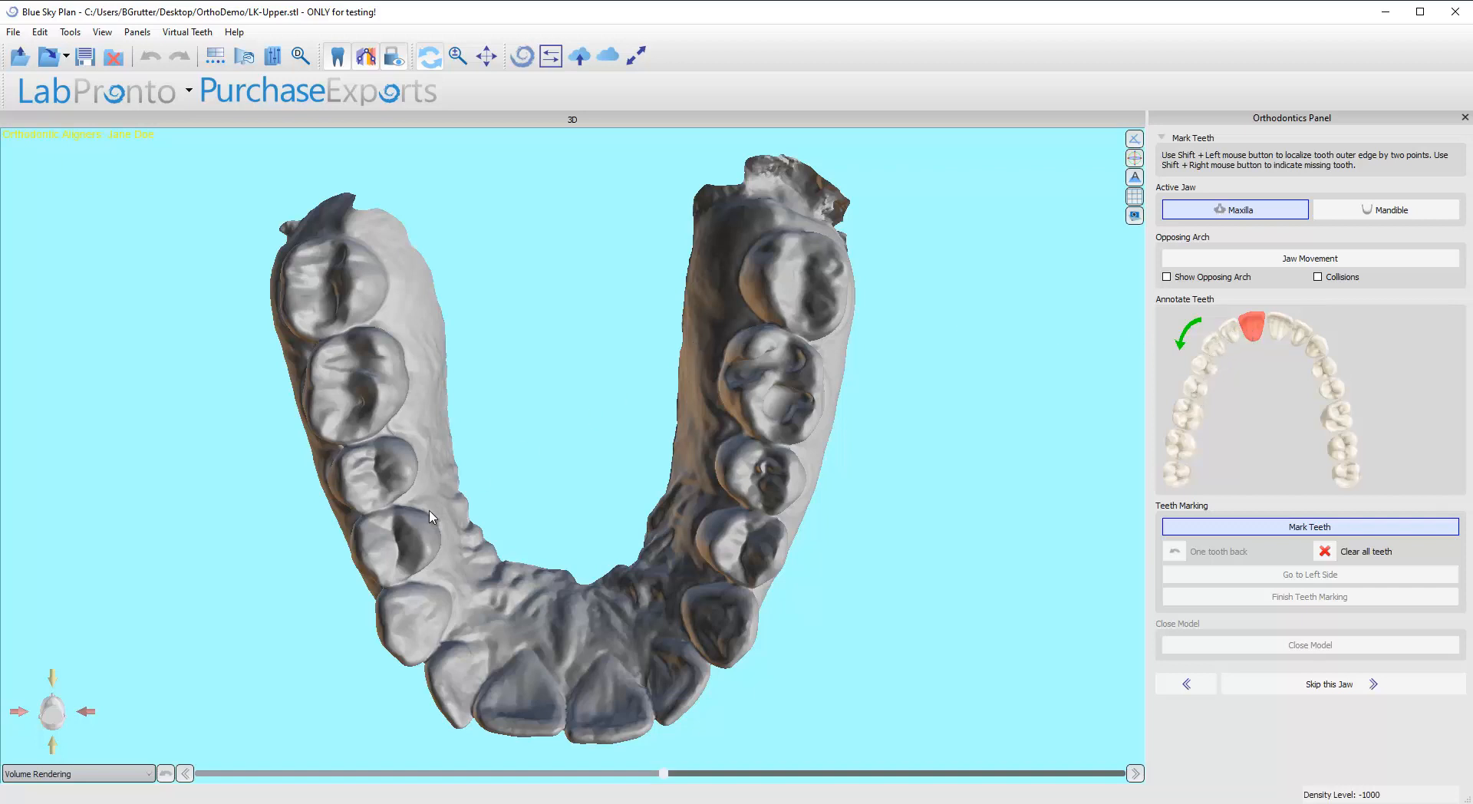
# Step: Mark the outer edges of the upper right central and lateral incisors with two points each
pyautogui.moveTo(428, 511); pyautogui.dragTo(970, 589)
pyautogui.moveTo(302, 385); pyautogui.dragTo(511, 374)
pyautogui.moveTo(466, 286); pyautogui.dragTo(504, 548)
pyautogui.moveTo(630, 306); pyautogui.dragTo(675, 582)
pyautogui.moveTo(349, 523); pyautogui.dragTo(578, 645)
pyautogui.moveTo(583, 622); pyautogui.dragTo(614, 625, button='middle')
pyautogui.moveTo(611, 341); pyautogui.dragTo(631, 408, button='middle')
pyautogui.scroll(2, 629, 407)
pyautogui.moveTo(612, 337); pyautogui.dragTo(620, 267)
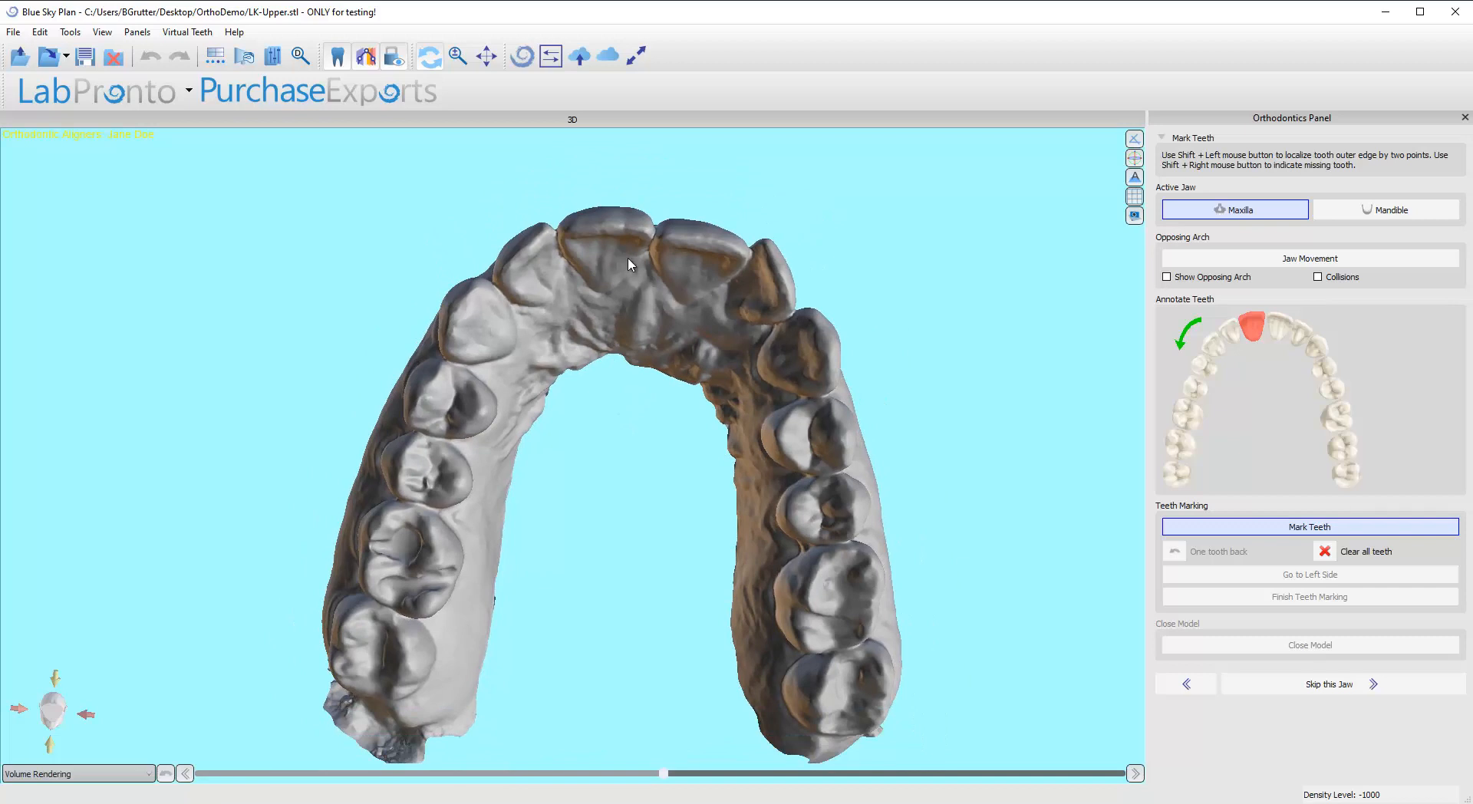
pyautogui.scroll(3, 645, 191)
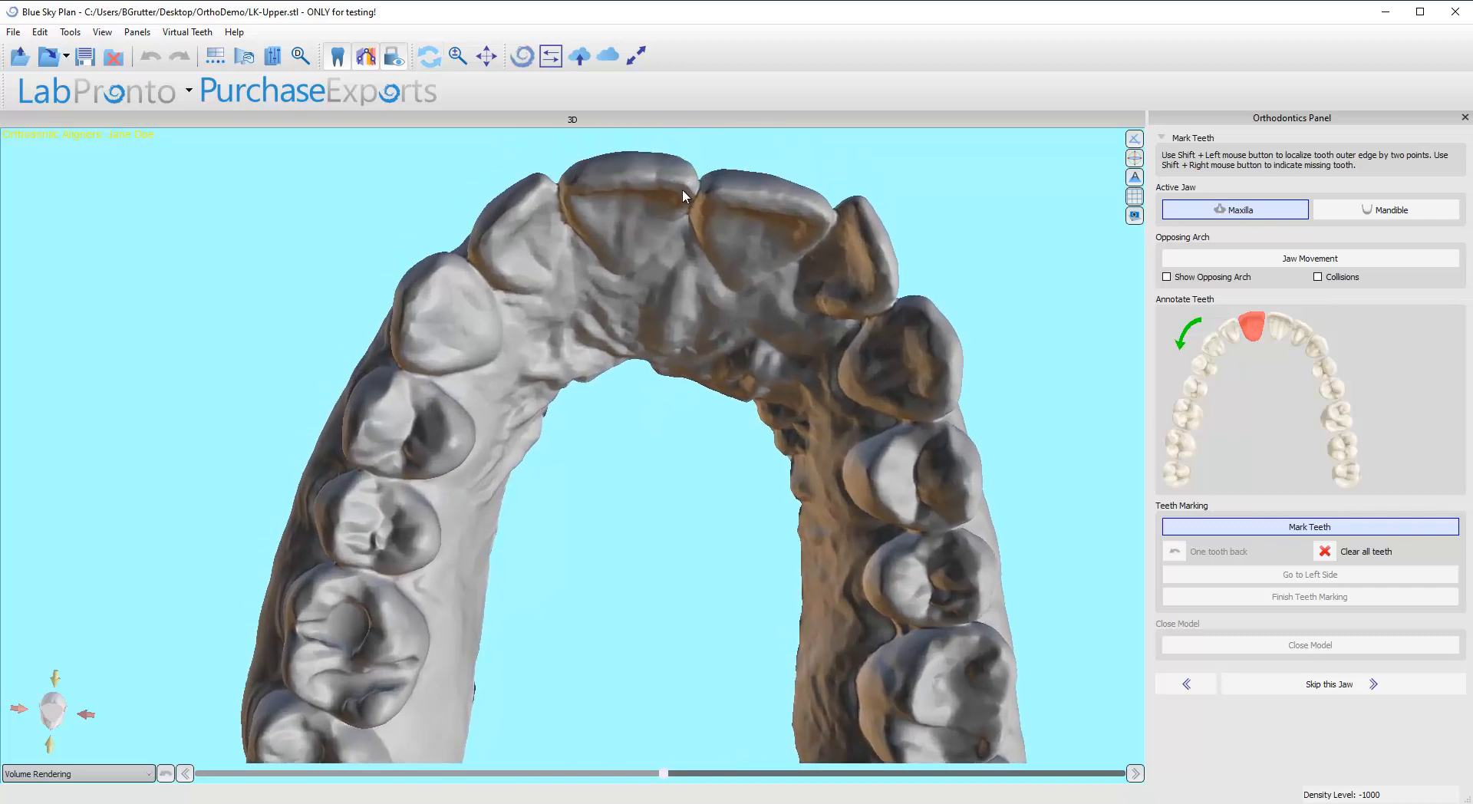
pyautogui.moveTo(683, 192); pyautogui.dragTo(654, 281)
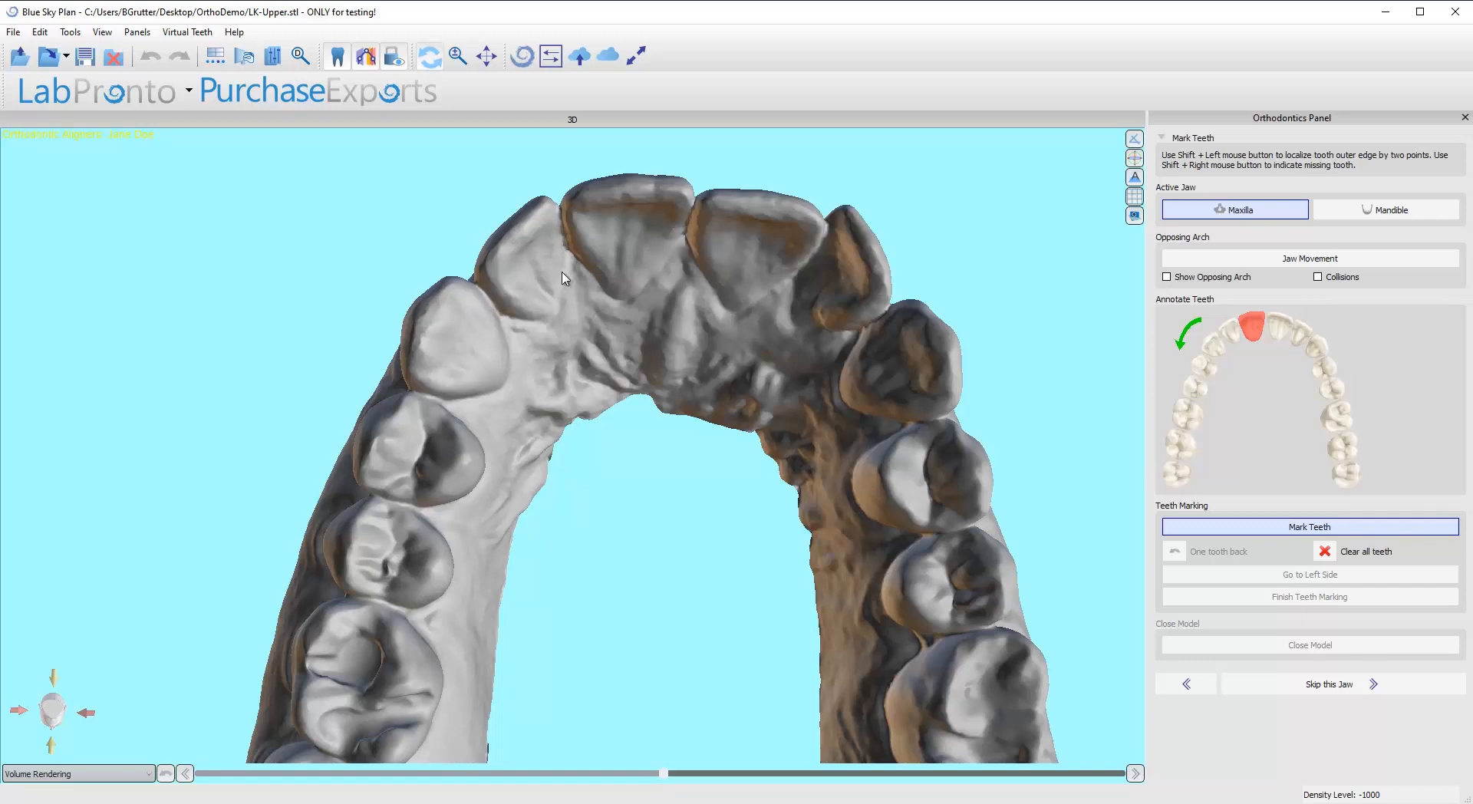
pyautogui.keyDown('shift'); pyautogui.click(683, 190); pyautogui.keyUp('shift')
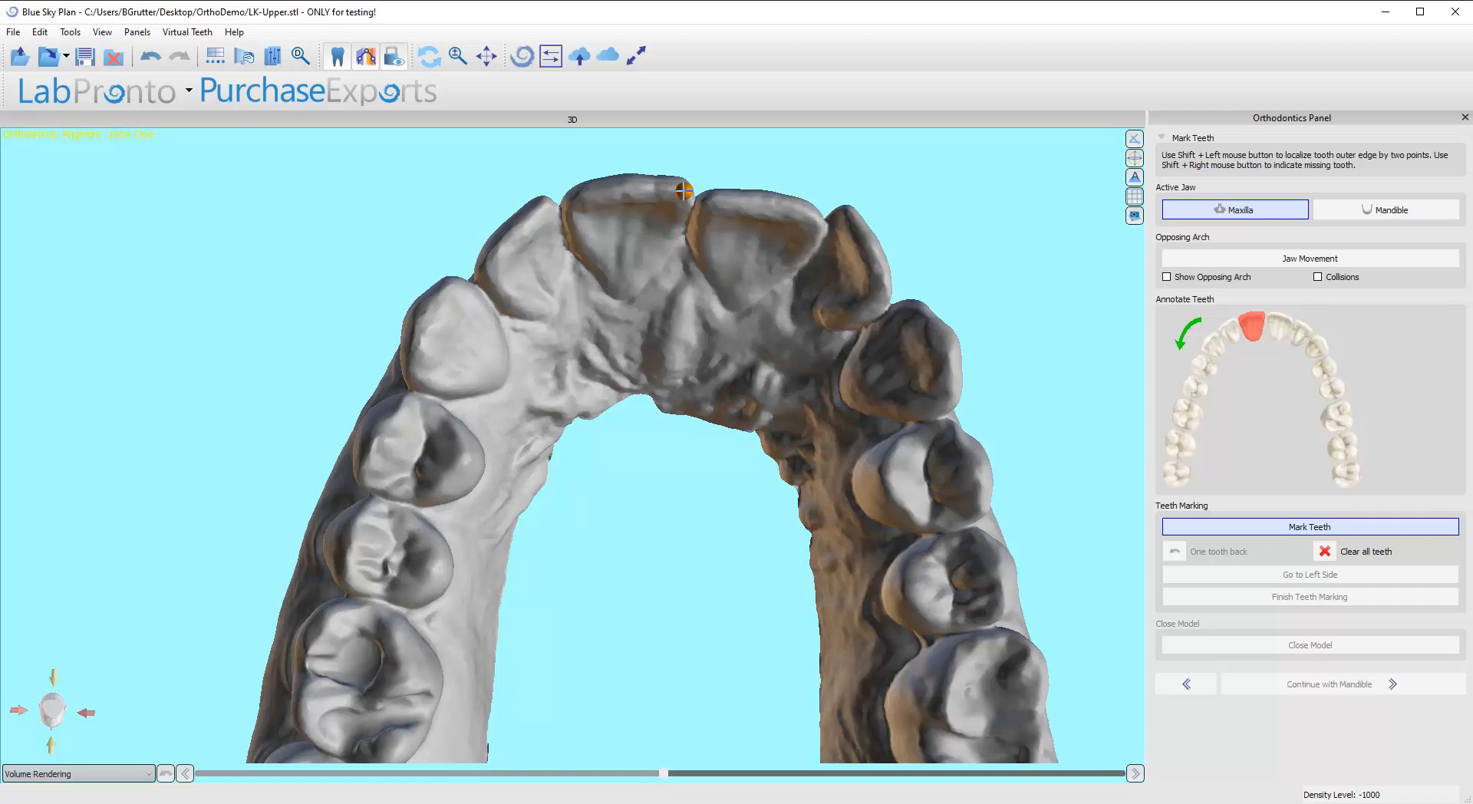
pyautogui.keyDown('shift'); pyautogui.click(579, 196); pyautogui.keyUp('shift')
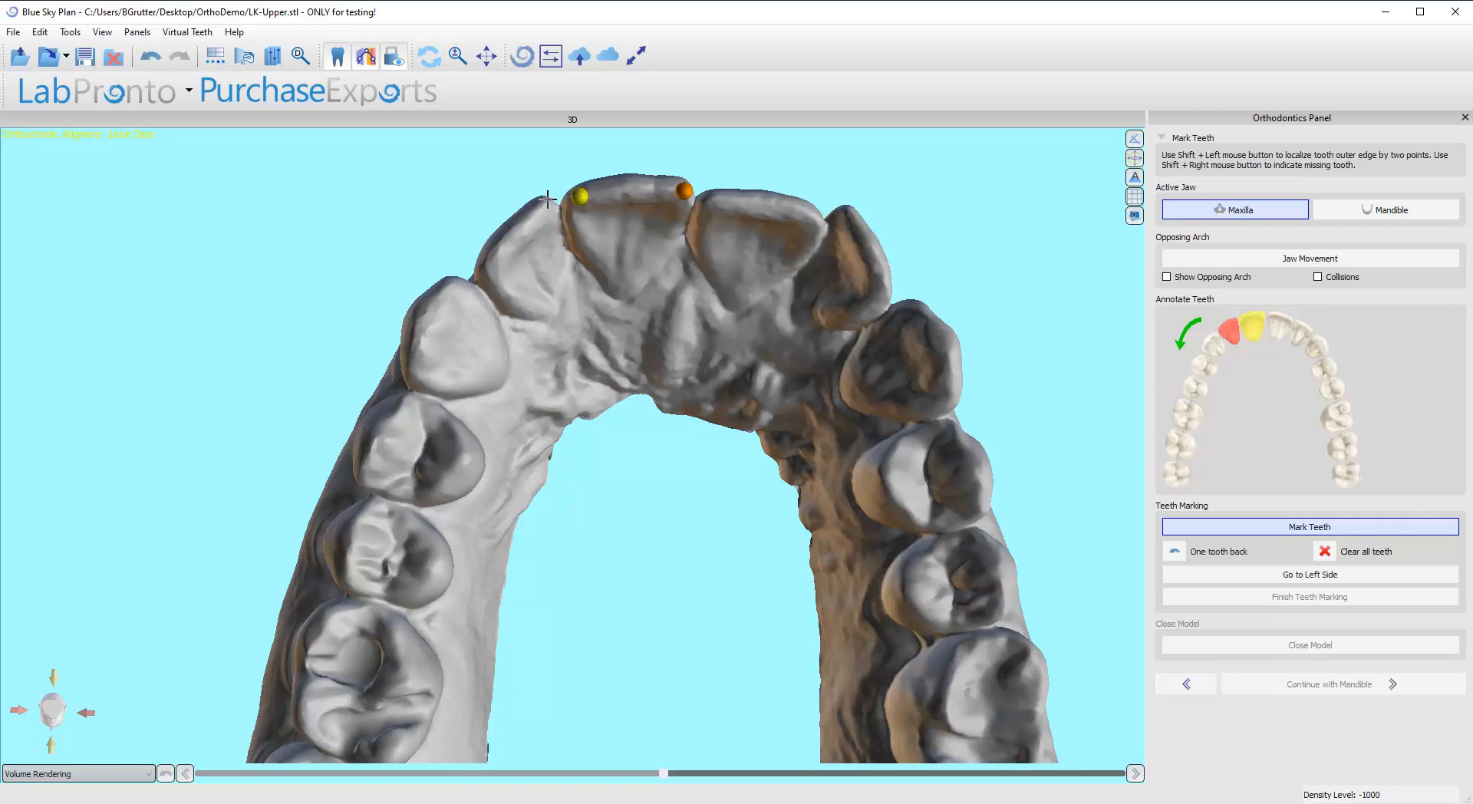
pyautogui.keyDown('shift'); pyautogui.click(488, 259); pyautogui.keyUp('shift')
# Step: Nudge the right central incisor's midline point slightly and mark the right canine's outer edge with two points
pyautogui.moveTo(636, 194); pyautogui.dragTo(685, 207)
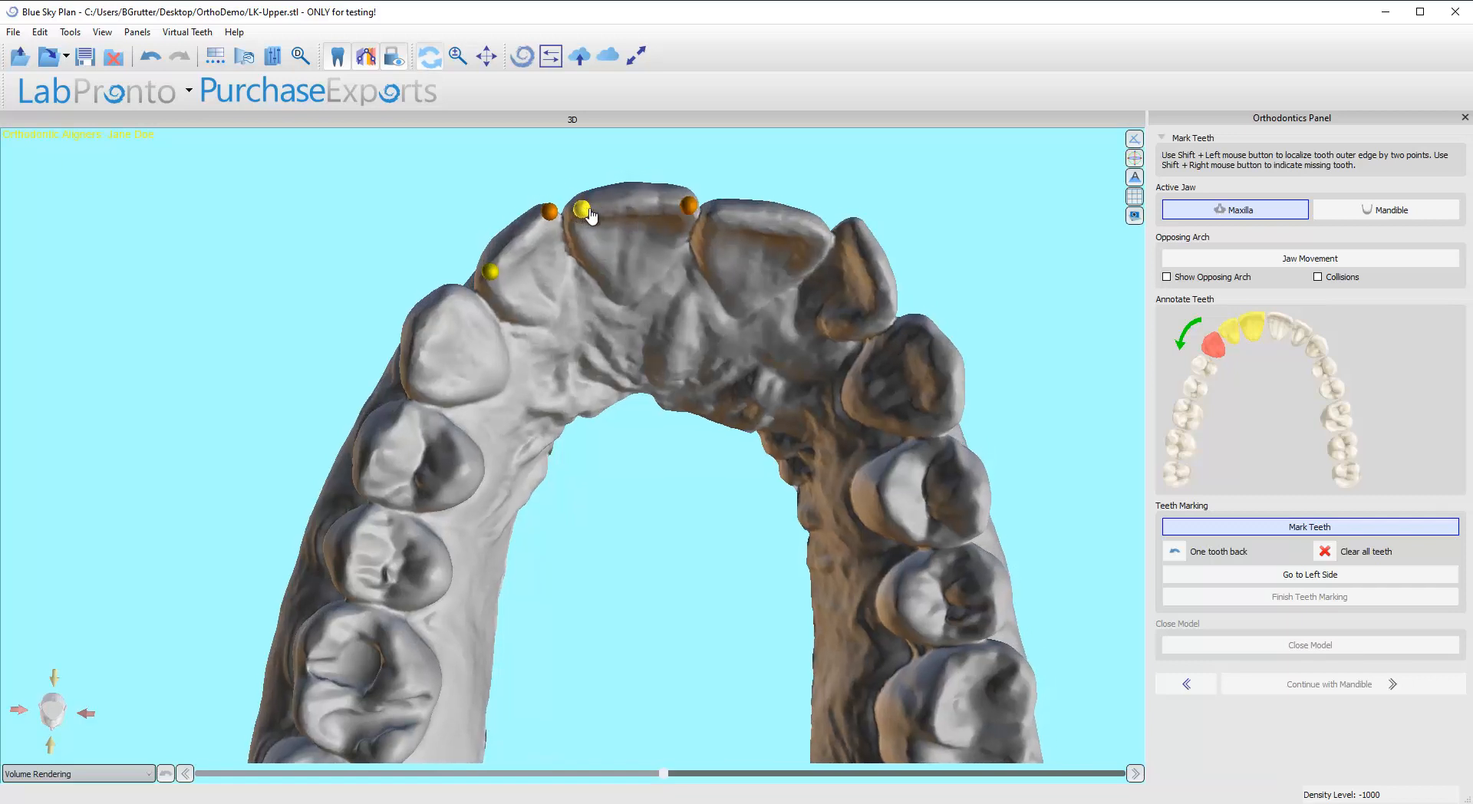
pyautogui.moveTo(622, 201)
pyautogui.mouseDown()
pyautogui.moveTo(631, 219)
pyautogui.moveTo(596, 258)
pyautogui.moveTo(617, 209)
pyautogui.moveTo(598, 256)
pyautogui.moveTo(635, 243)
pyautogui.moveTo(569, 279)
pyautogui.moveTo(564, 225)
pyautogui.moveTo(531, 241)
pyautogui.moveTo(558, 223)
pyautogui.moveTo(578, 241)
pyautogui.moveTo(577, 273)
pyautogui.moveTo(613, 247)
pyautogui.moveTo(601, 228)
pyautogui.mouseUp()
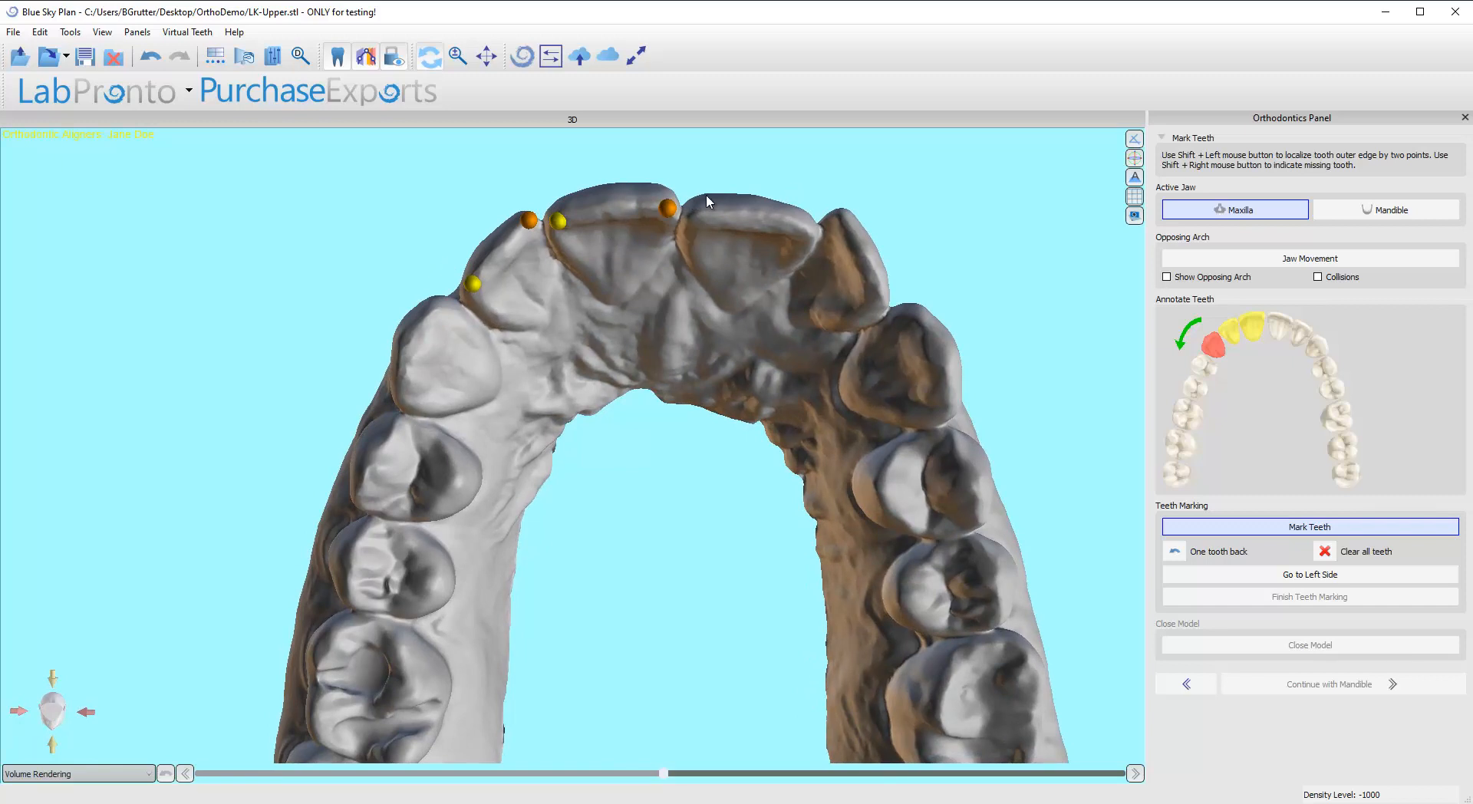
pyautogui.moveTo(668, 207)
pyautogui.mouseDown()
pyautogui.moveTo(554, 223)
pyautogui.moveTo(667, 213)
pyautogui.mouseUp()
pyautogui.moveTo(427, 220); pyautogui.dragTo(488, 251)
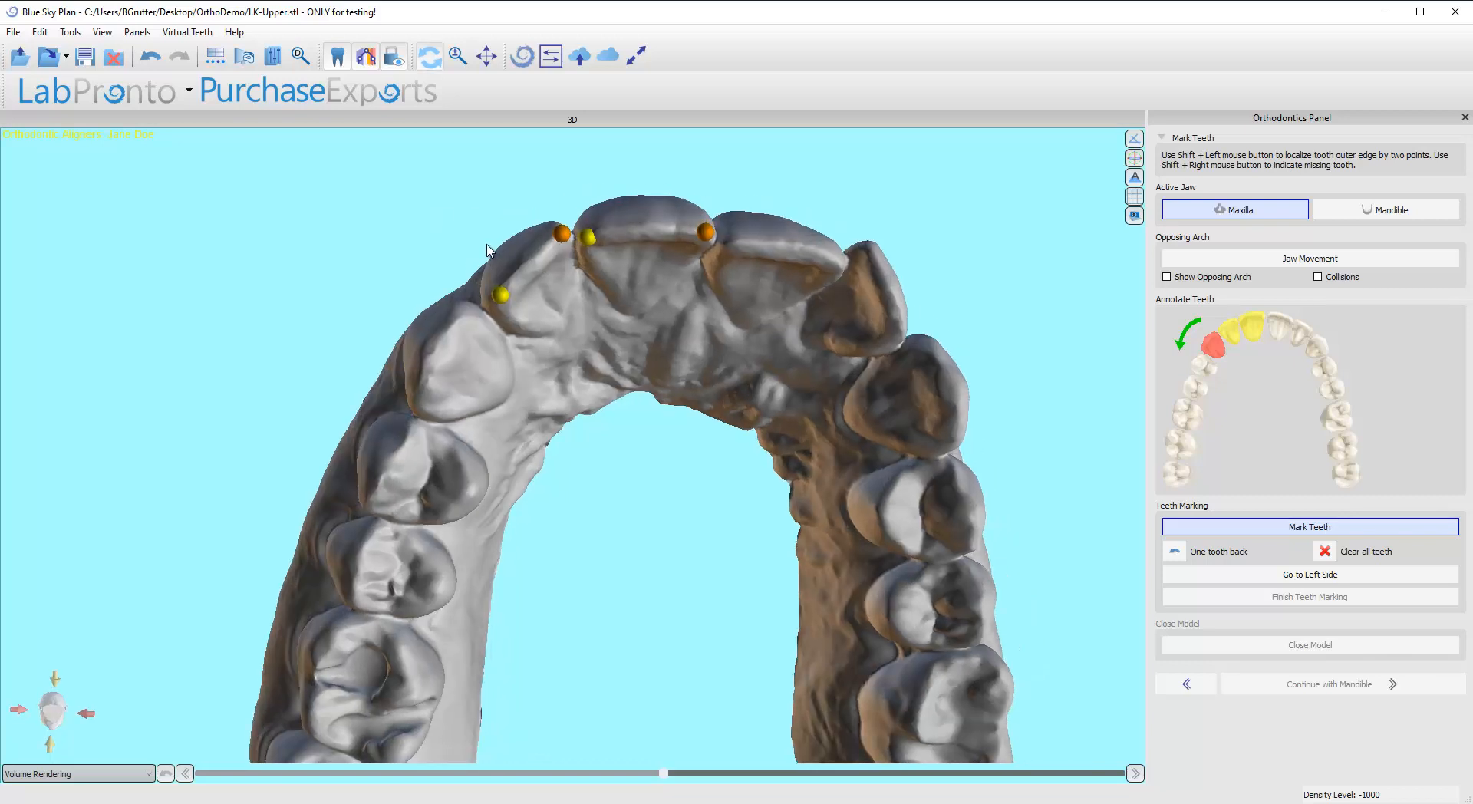
pyautogui.scroll(-2, 697, 240)
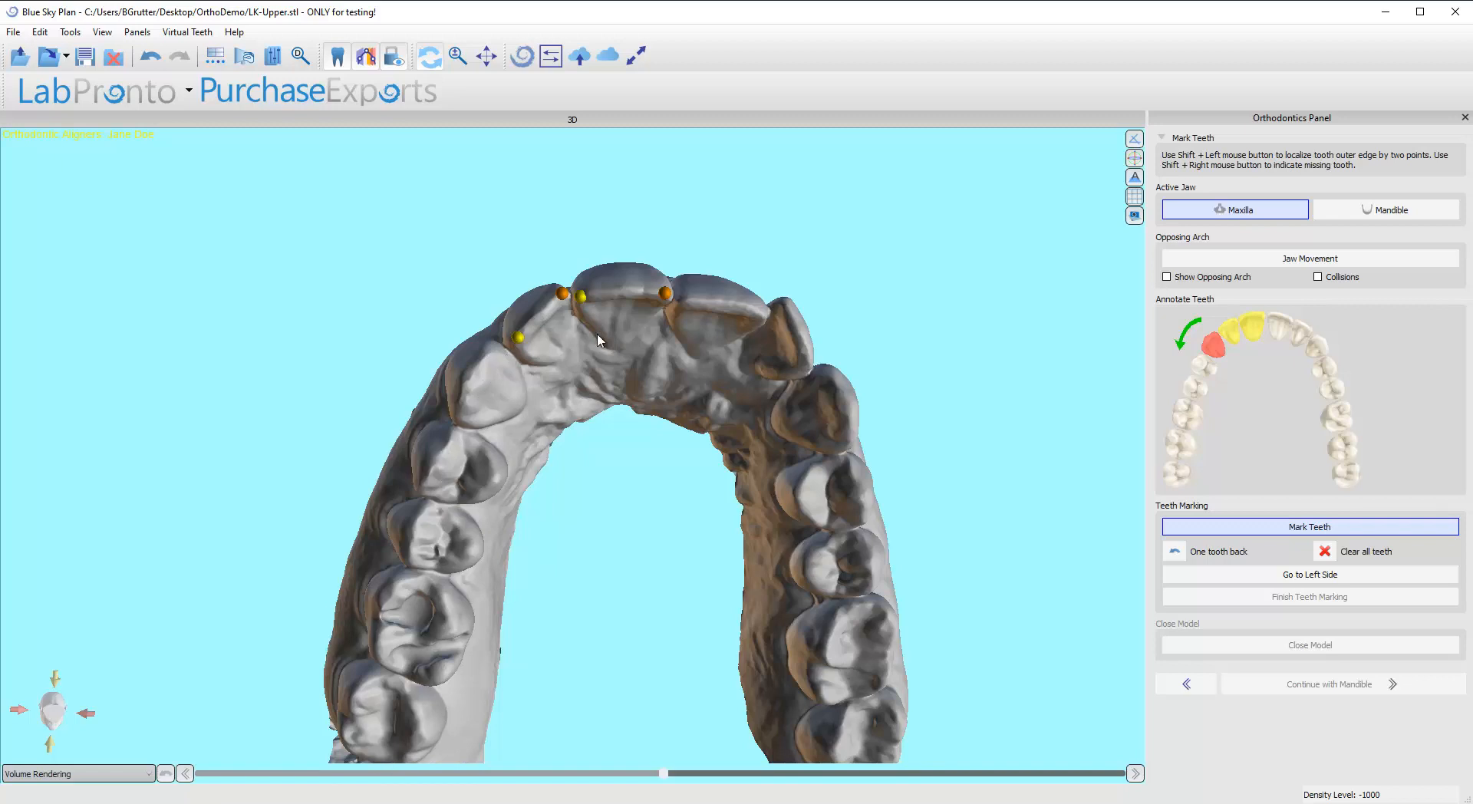
pyautogui.moveTo(598, 337); pyautogui.dragTo(551, 300)
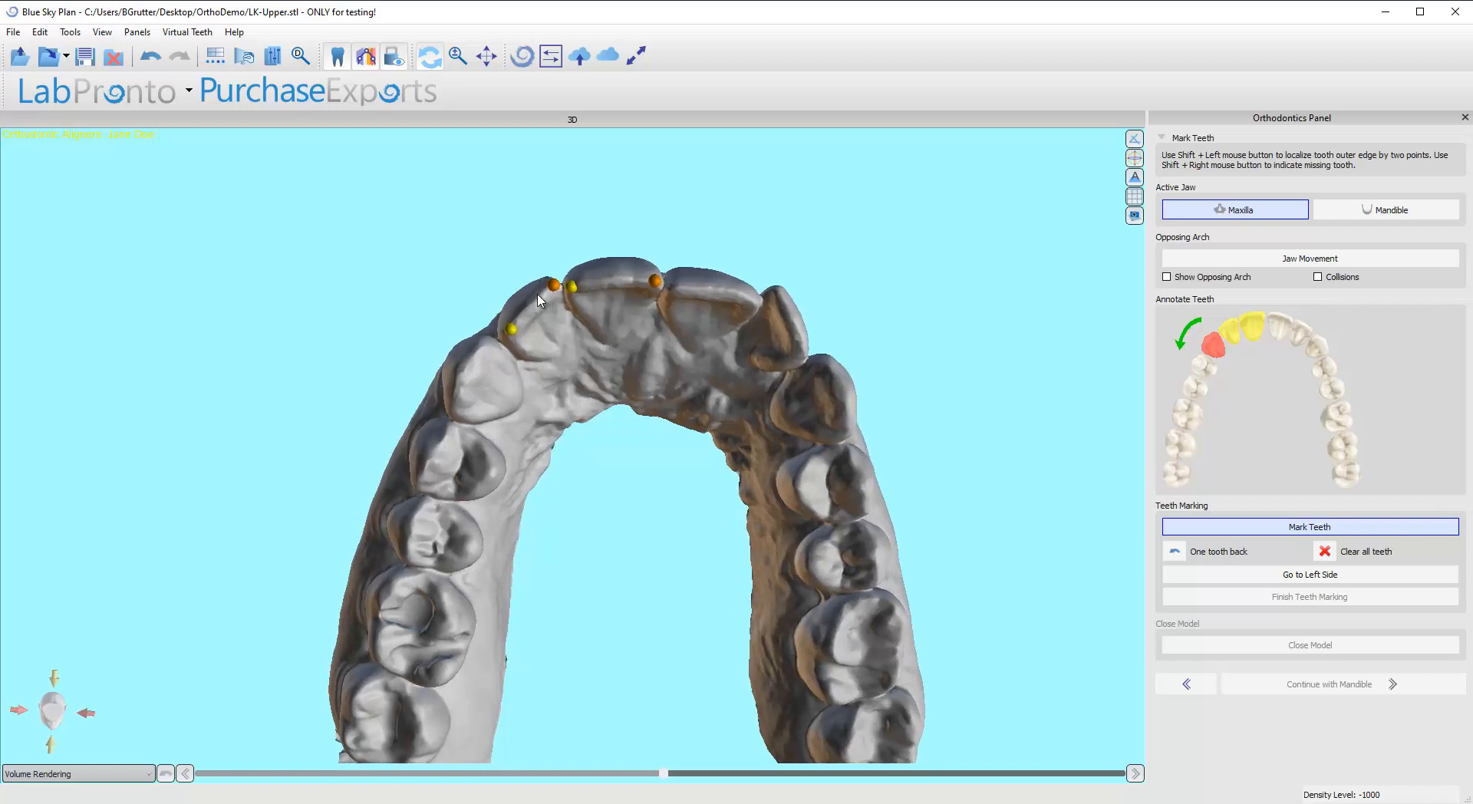
pyautogui.moveTo(632, 339); pyautogui.dragTo(597, 305)
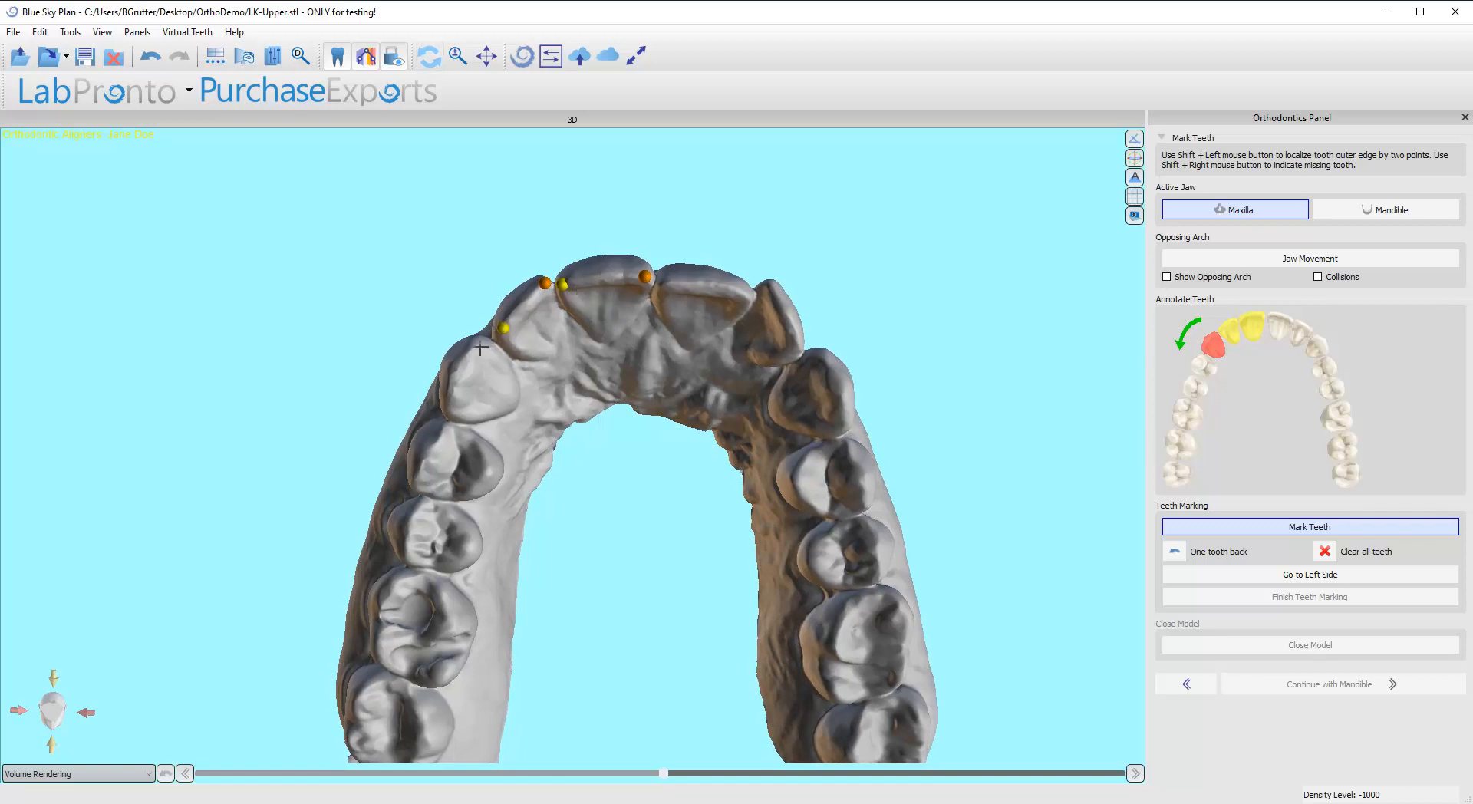
pyautogui.keyDown('shift'); pyautogui.click(450, 405); pyautogui.keyUp('shift')
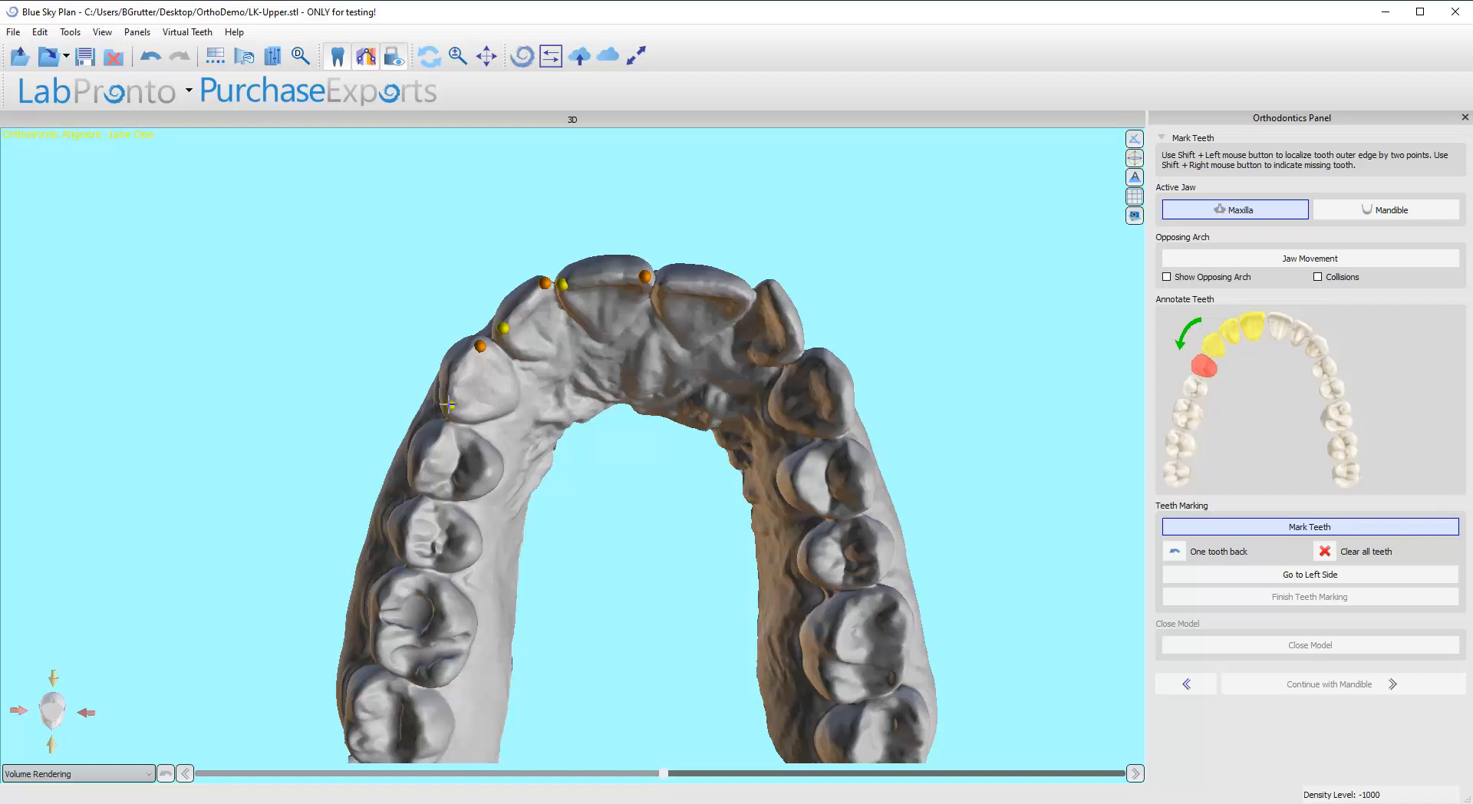
# Step: Mark the right first premolar's edge with two points and shift both points toward the cheek side
pyautogui.moveTo(485, 469); pyautogui.dragTo(561, 400)
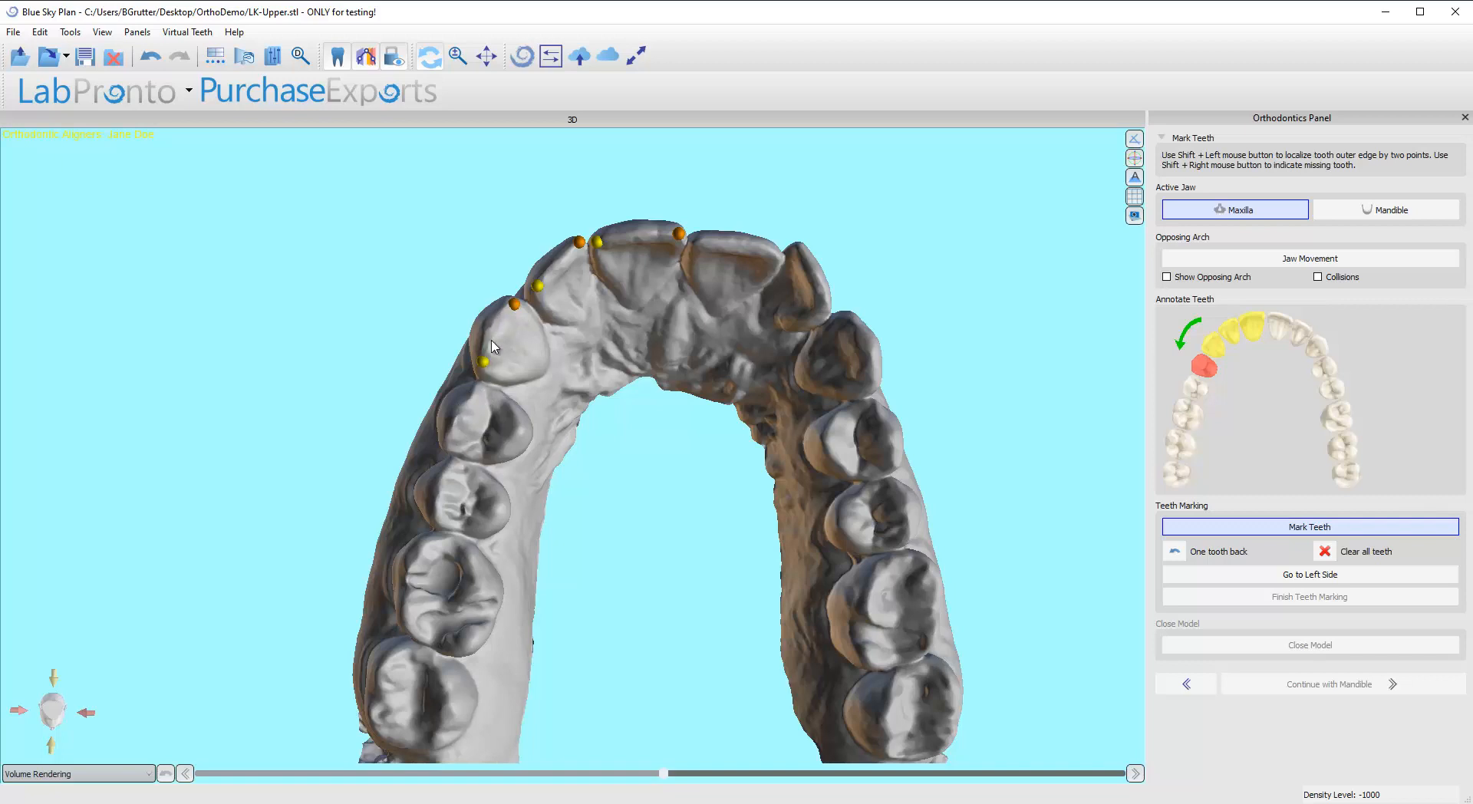
pyautogui.keyDown('shift'); pyautogui.click(498, 398); pyautogui.keyUp('shift')
pyautogui.keyDown('shift'); pyautogui.click(476, 451); pyautogui.keyUp('shift')
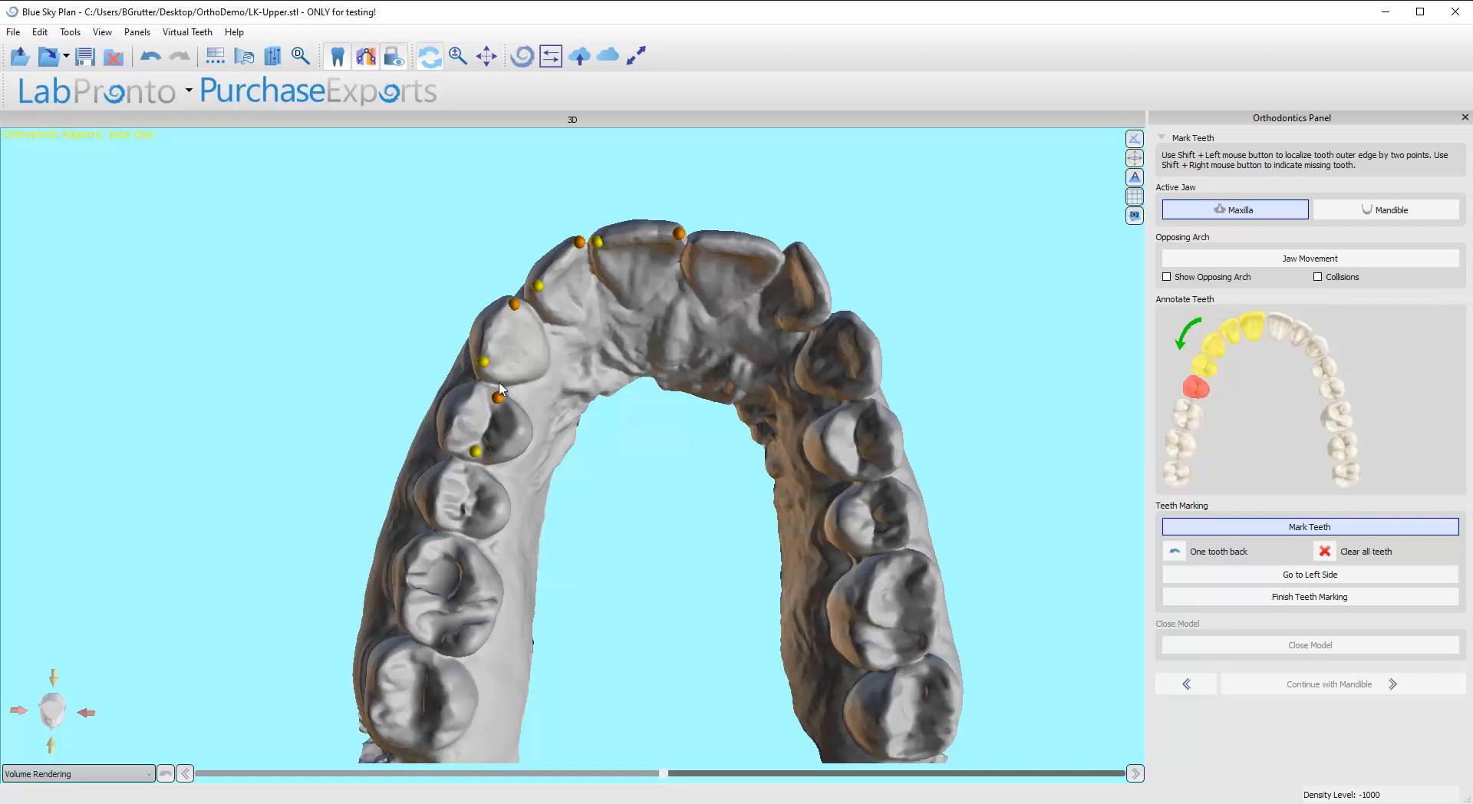
pyautogui.moveTo(500, 404); pyautogui.dragTo(479, 399)
pyautogui.moveTo(477, 452)
pyautogui.mouseDown()
pyautogui.moveTo(450, 446)
pyautogui.moveTo(516, 455)
pyautogui.mouseUp()
pyautogui.moveTo(485, 398)
pyautogui.mouseDown()
pyautogui.moveTo(528, 321)
pyautogui.moveTo(617, 473)
pyautogui.moveTo(534, 506)
pyautogui.moveTo(512, 494)
pyautogui.mouseUp()
# Step: Try marking the right second premolar as missing with a marker on the cheek-side gum, and undo that tooth
pyautogui.scroll(2, 593, 488)
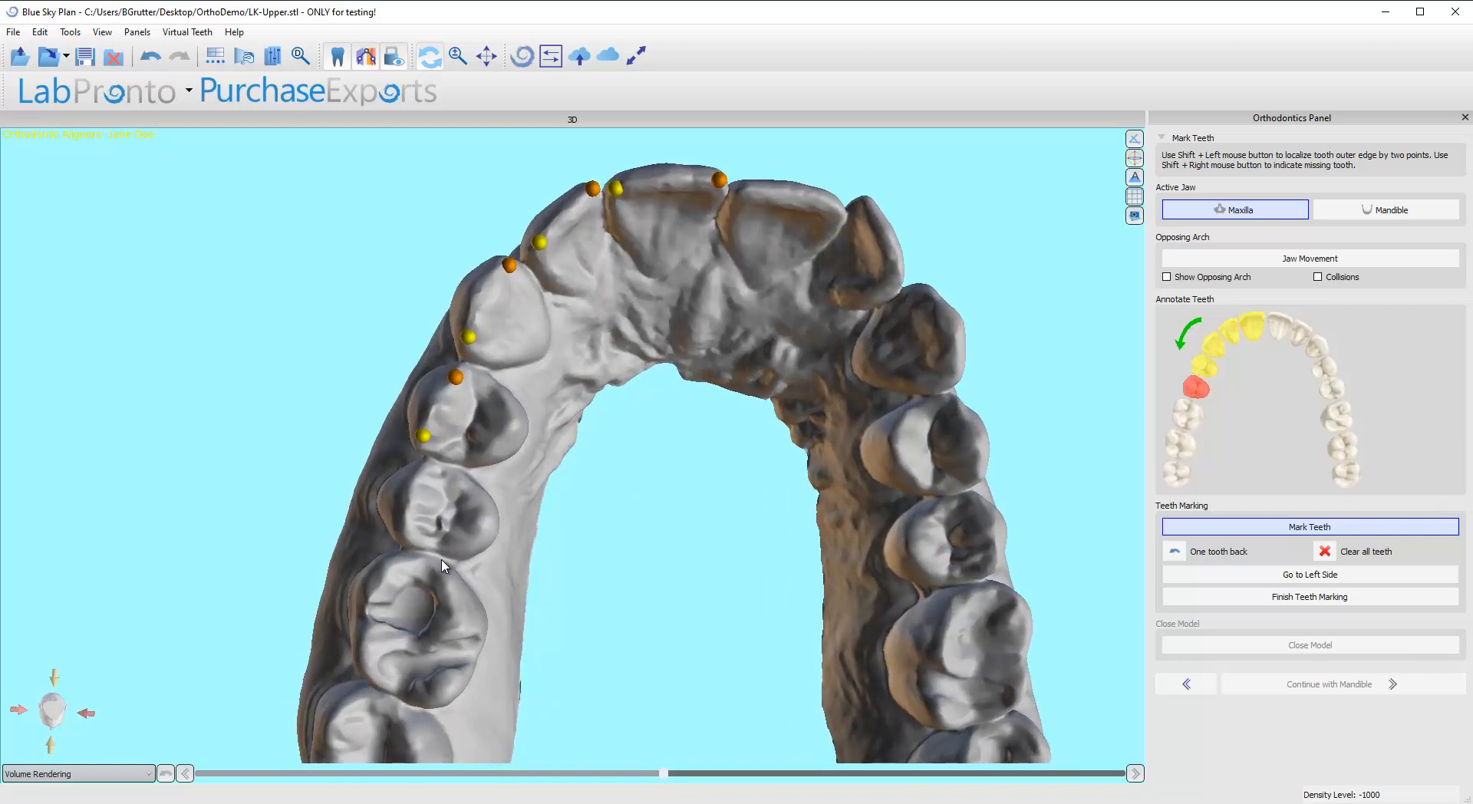
pyautogui.moveTo(431, 530); pyautogui.dragTo(698, 439)
pyautogui.moveTo(565, 489); pyautogui.dragTo(474, 464)
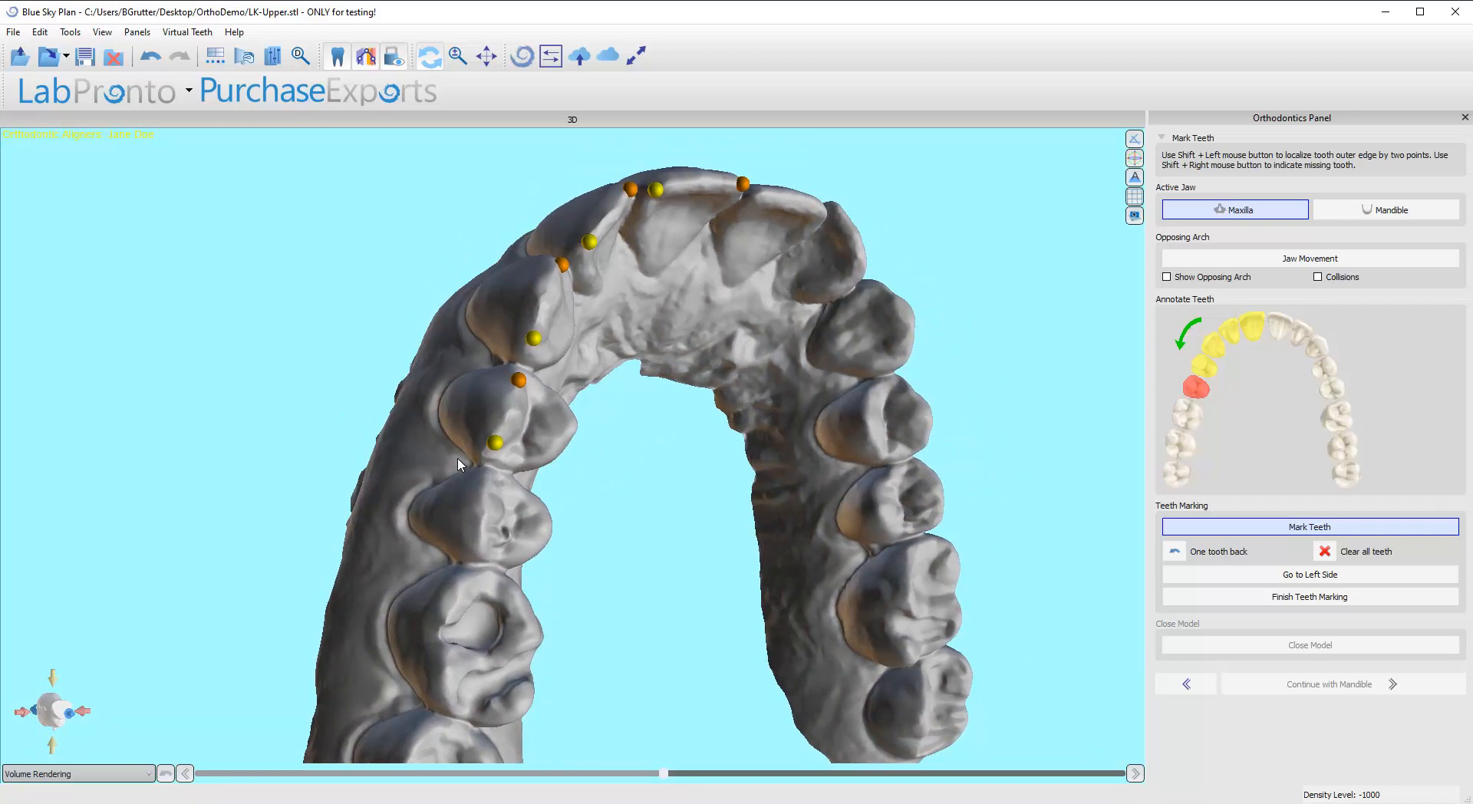
pyautogui.moveTo(473, 459); pyautogui.dragTo(403, 490)
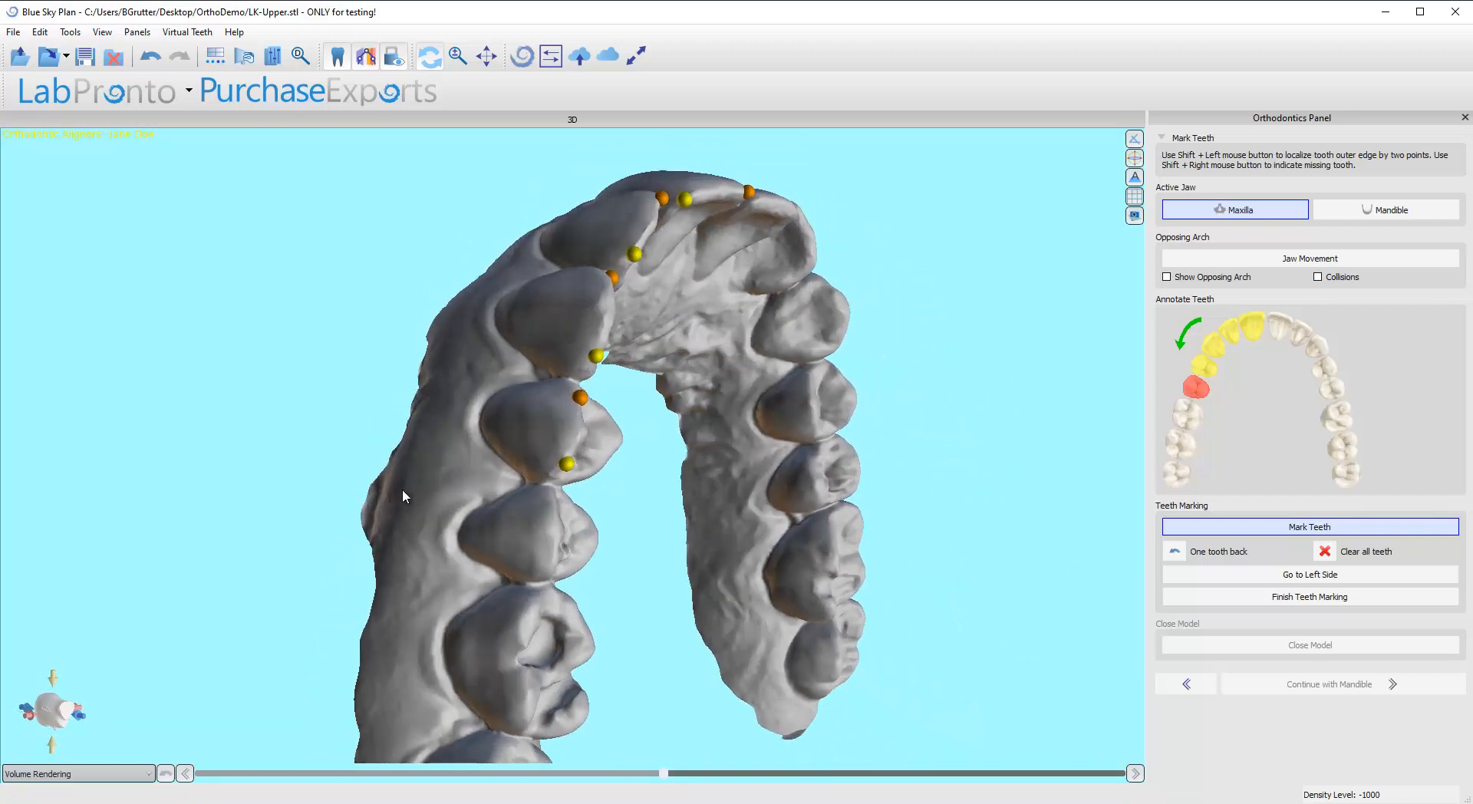
pyautogui.keyDown('shift'); pyautogui.rightClick(509, 483); pyautogui.keyUp('shift')
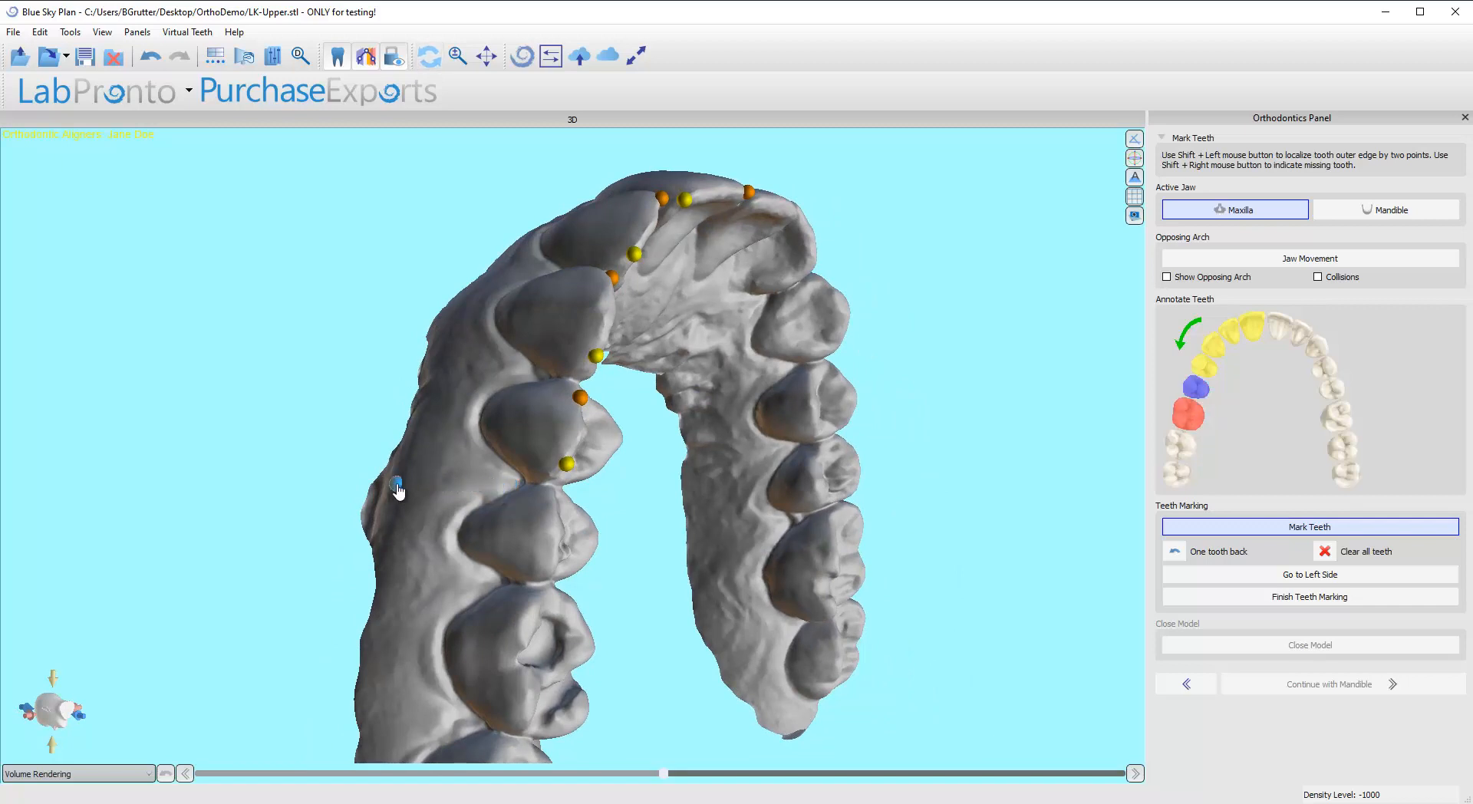
pyautogui.moveTo(397, 484)
pyautogui.mouseDown()
pyautogui.moveTo(488, 488)
pyautogui.moveTo(306, 483)
pyautogui.mouseUp()
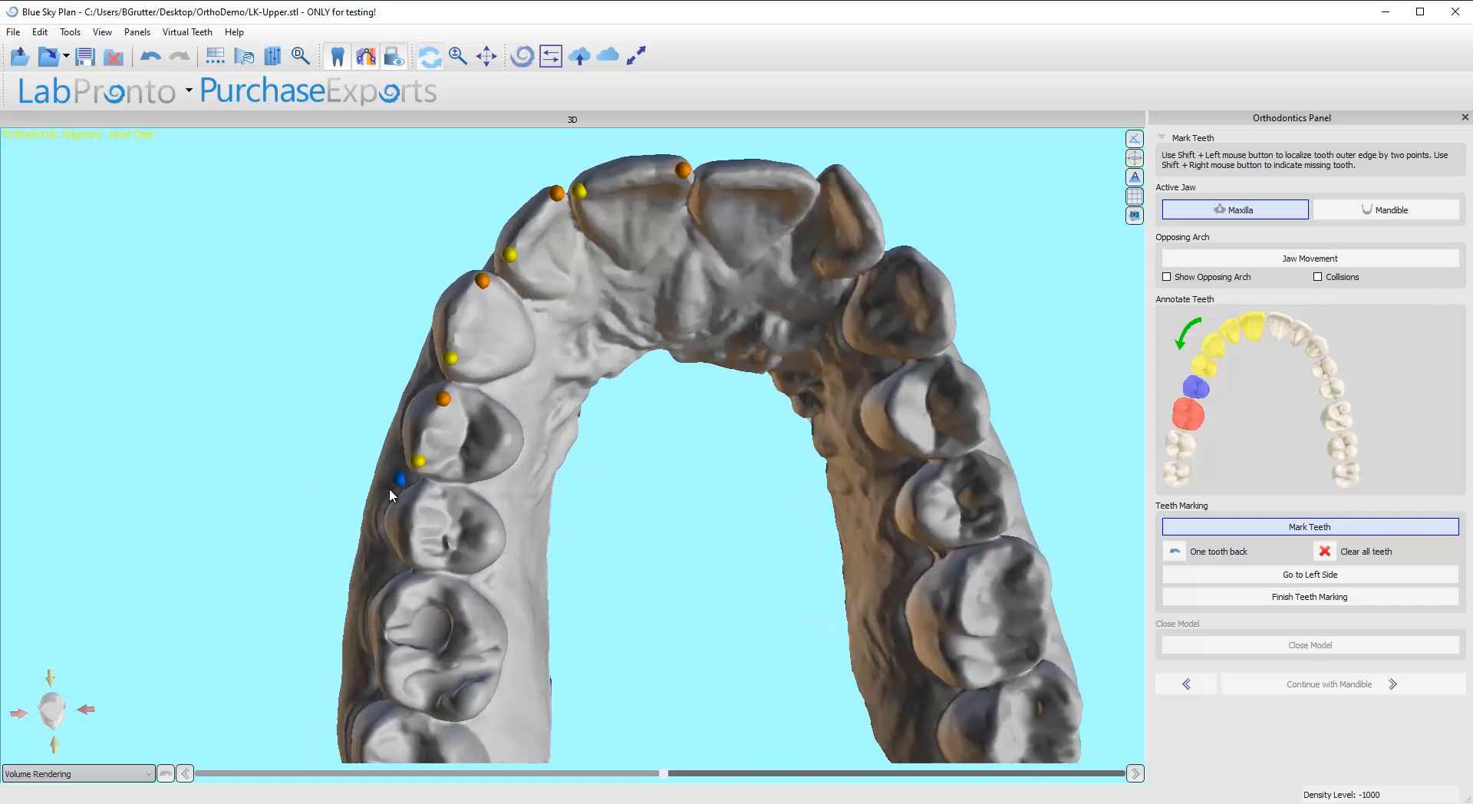
pyautogui.moveTo(401, 481)
pyautogui.mouseDown()
pyautogui.moveTo(537, 499)
pyautogui.moveTo(415, 492)
pyautogui.mouseUp()
pyautogui.moveTo(322, 512); pyautogui.dragTo(526, 502)
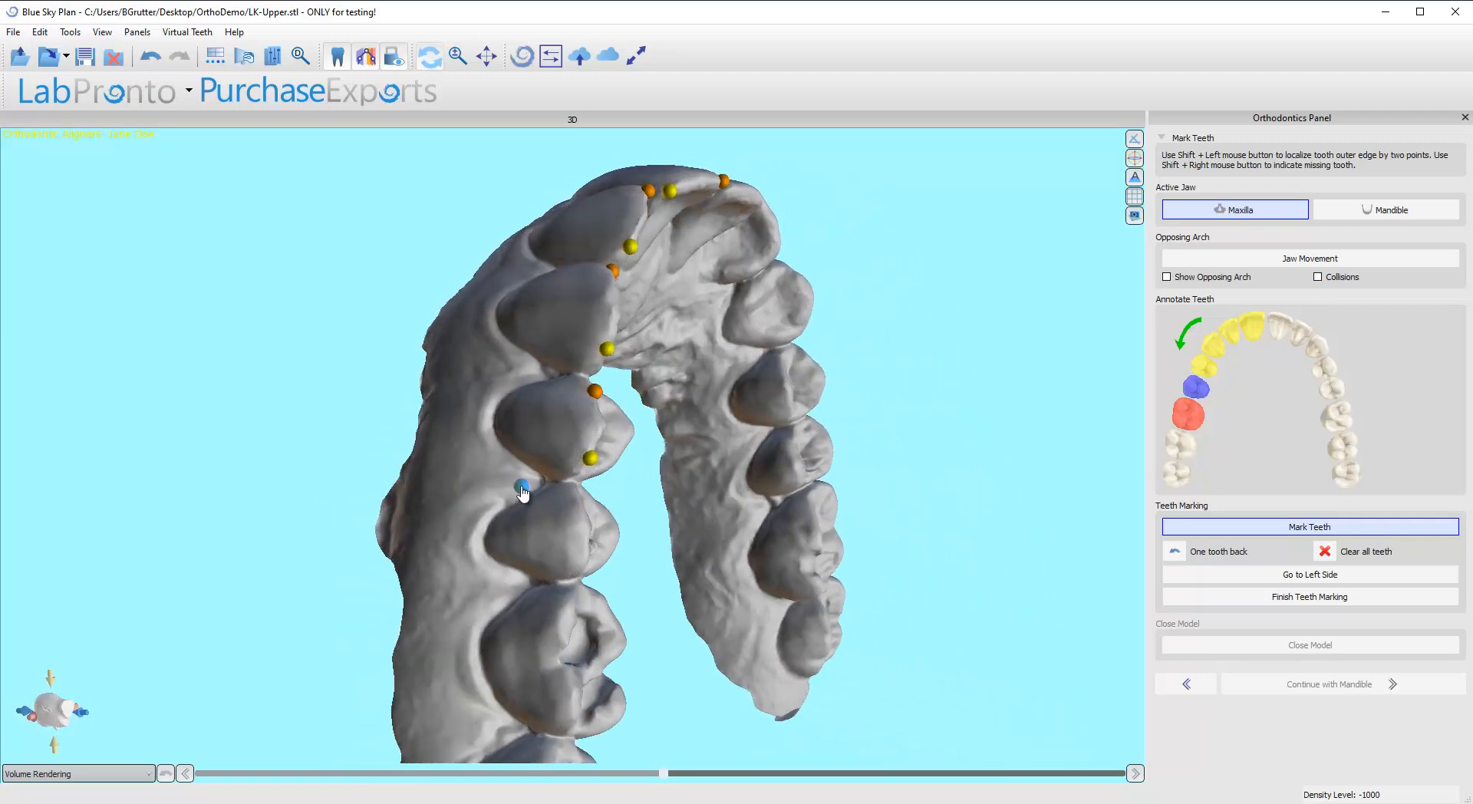
pyautogui.moveTo(706, 483); pyautogui.dragTo(623, 479)
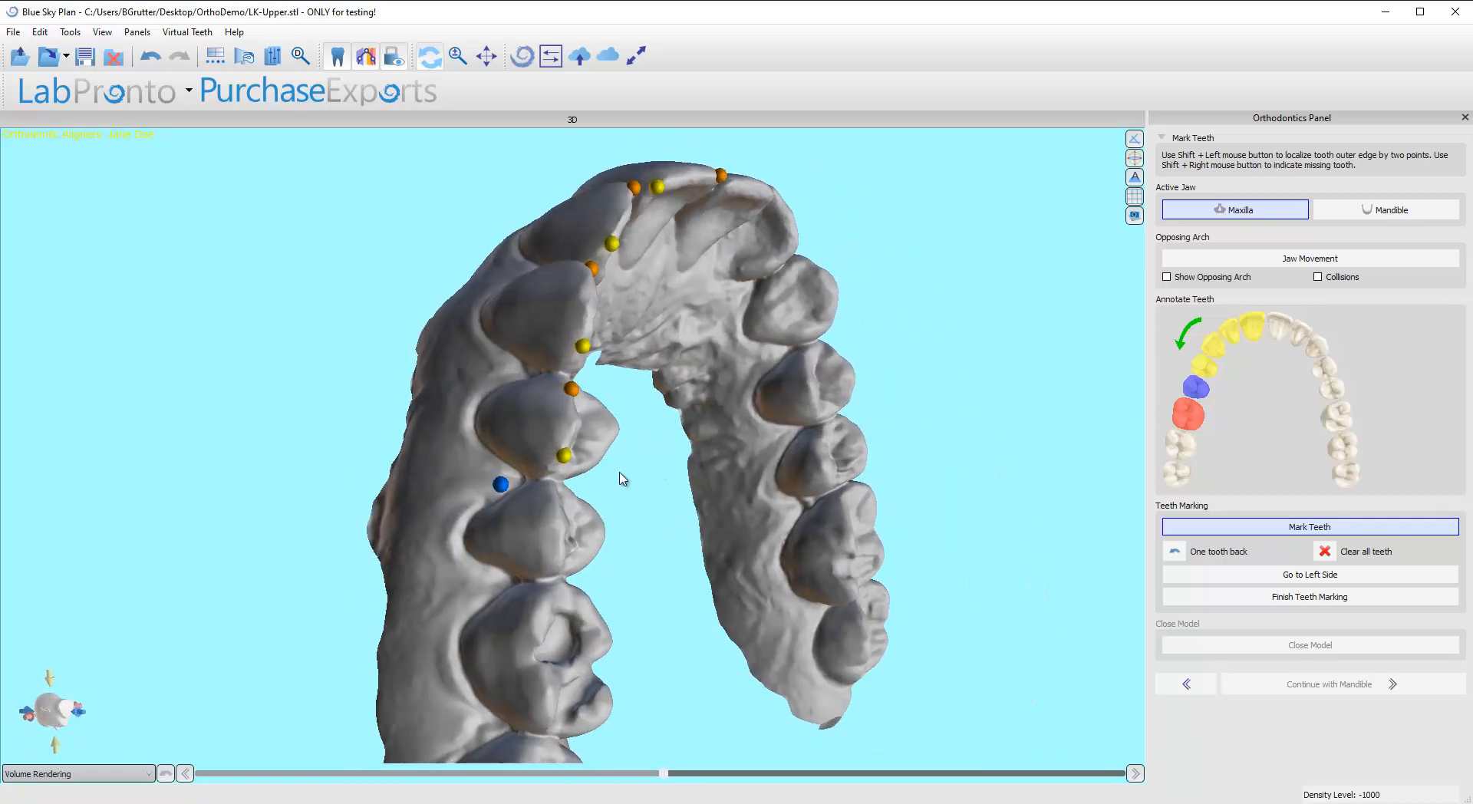
pyautogui.moveTo(501, 491); pyautogui.dragTo(505, 487)
pyautogui.moveTo(966, 462); pyautogui.dragTo(693, 519)
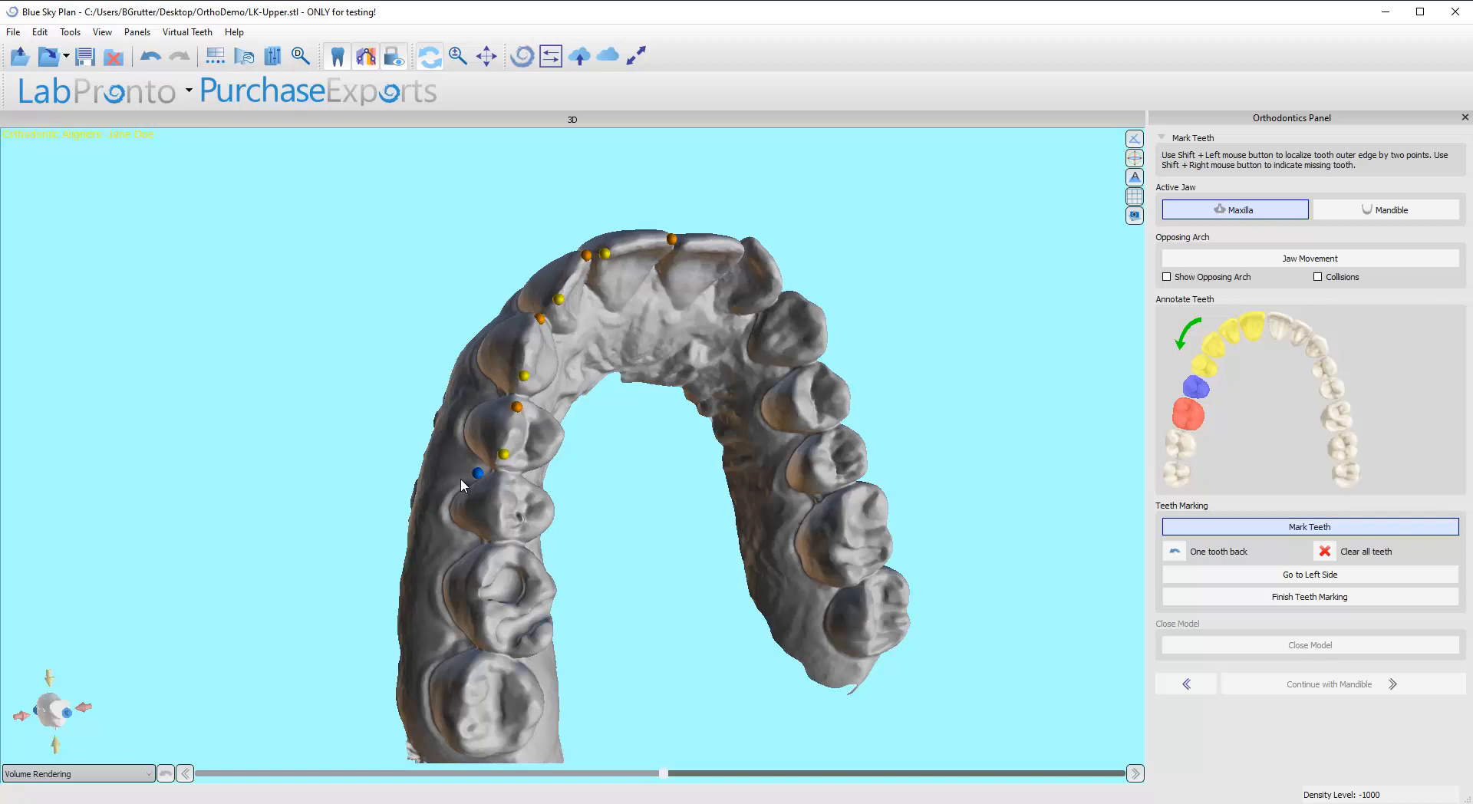
pyautogui.click(1178, 552)
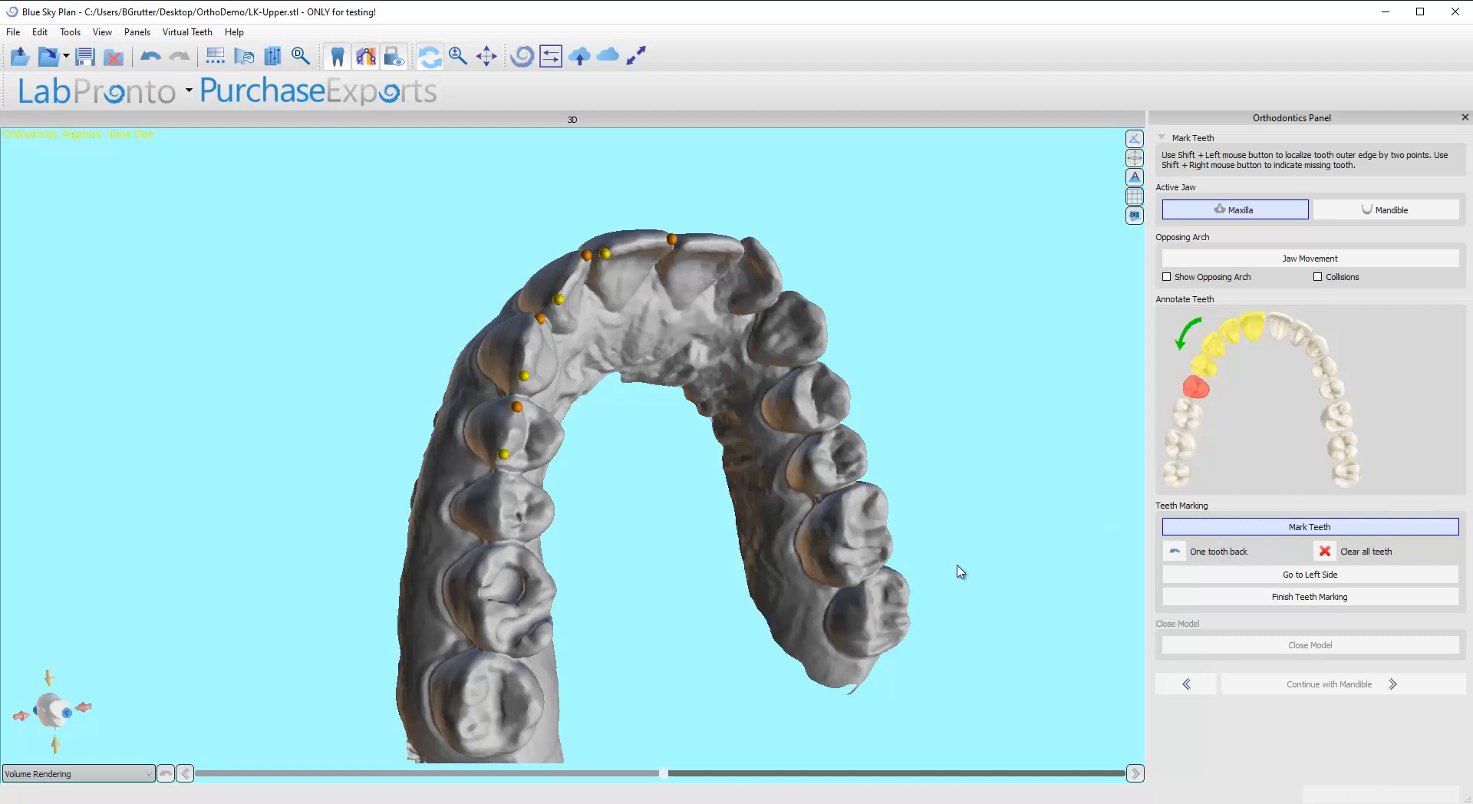
# Step: Switch the teeth marking mode off and back on
pyautogui.moveTo(731, 467); pyautogui.dragTo(608, 415)
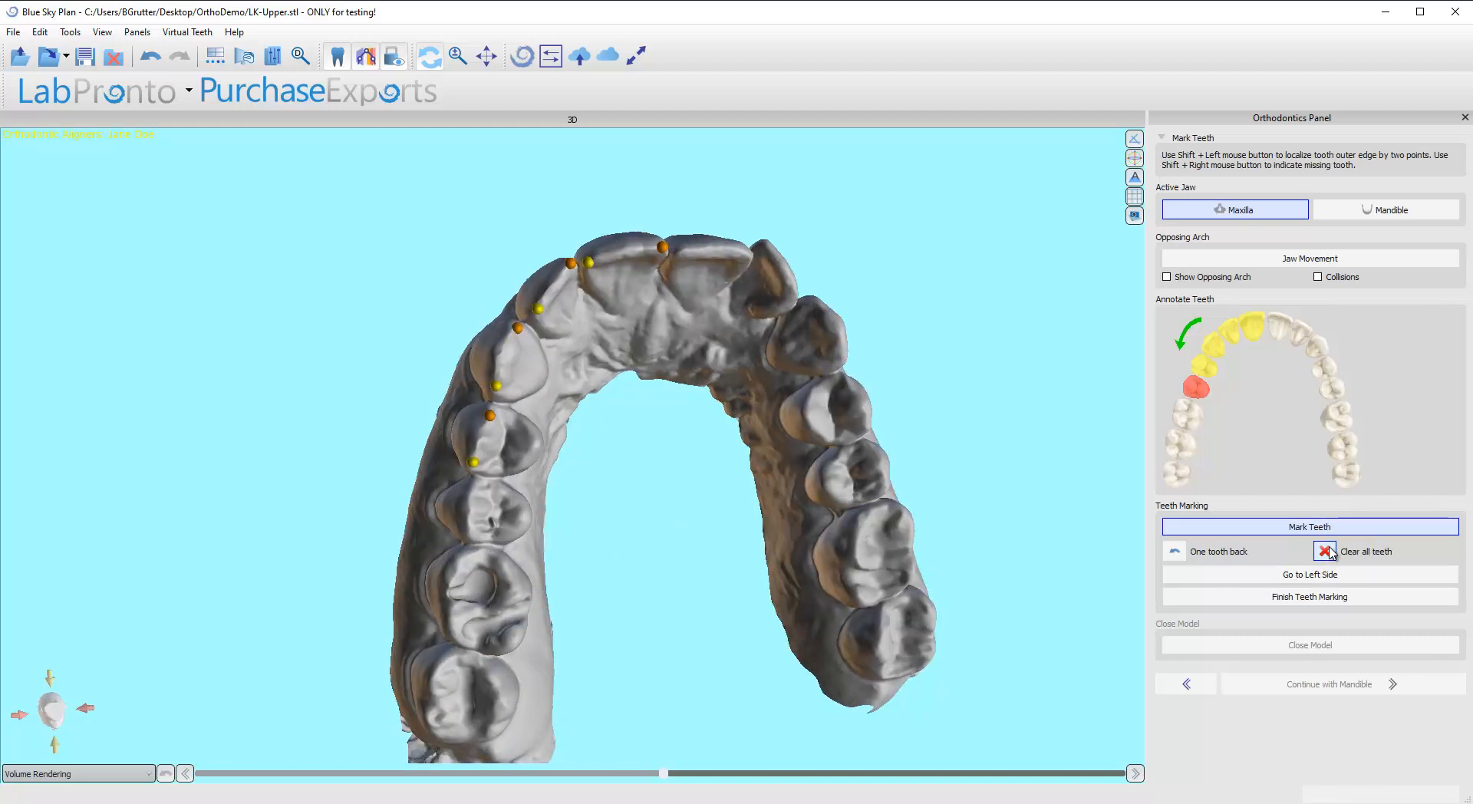
pyautogui.scroll(3, 497, 632)
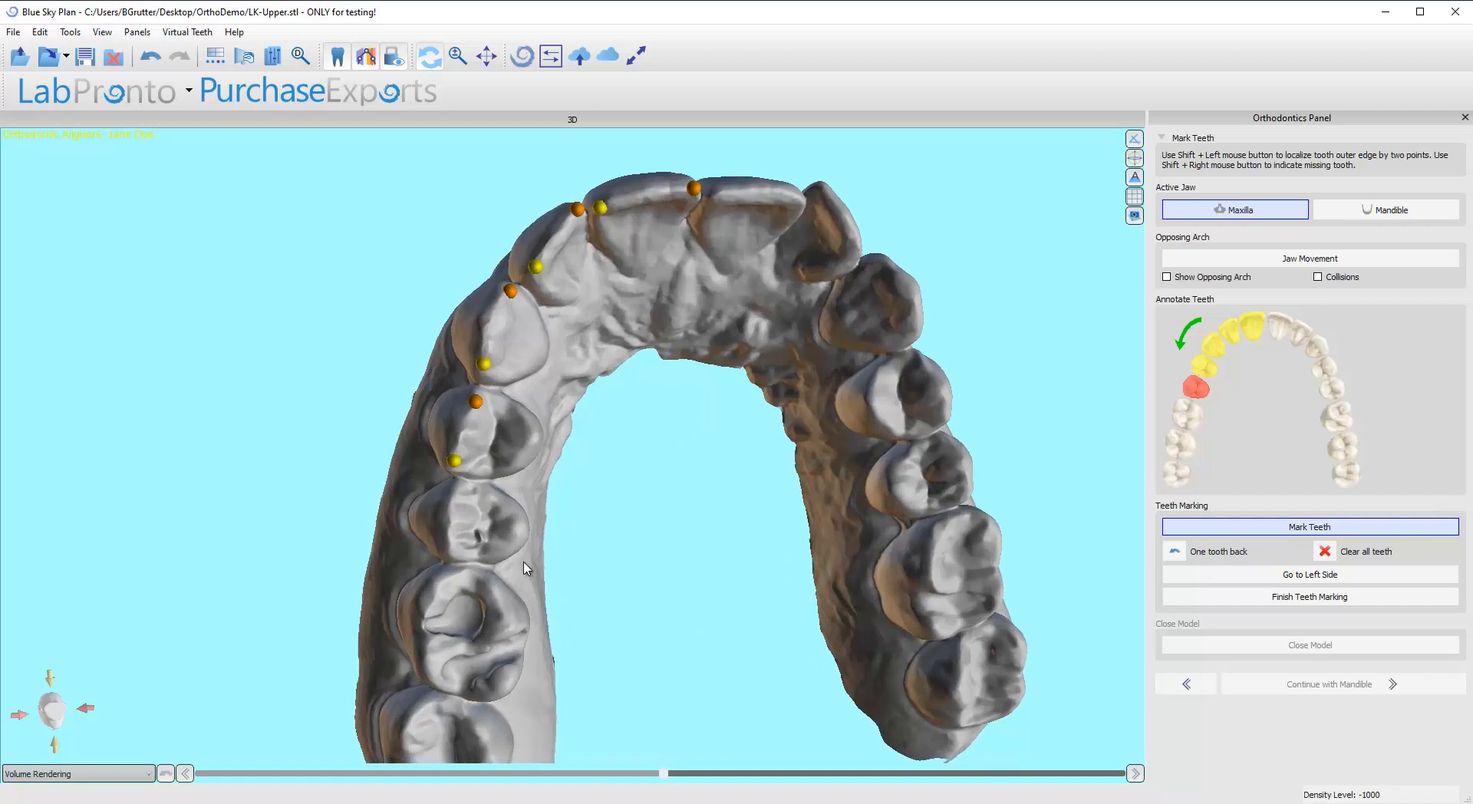
pyautogui.moveTo(523, 561); pyautogui.dragTo(526, 553, button='middle')
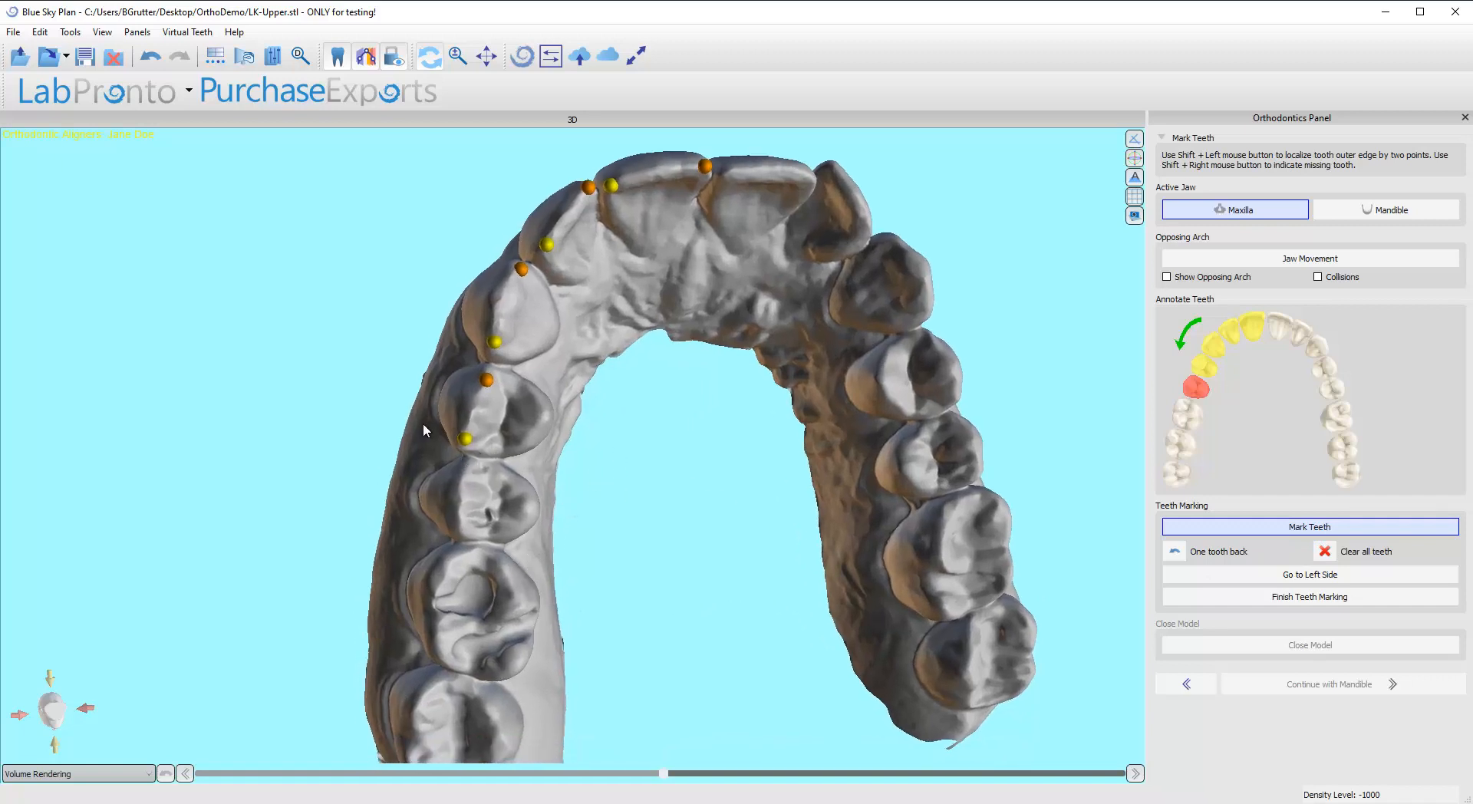
pyautogui.click(1279, 529)
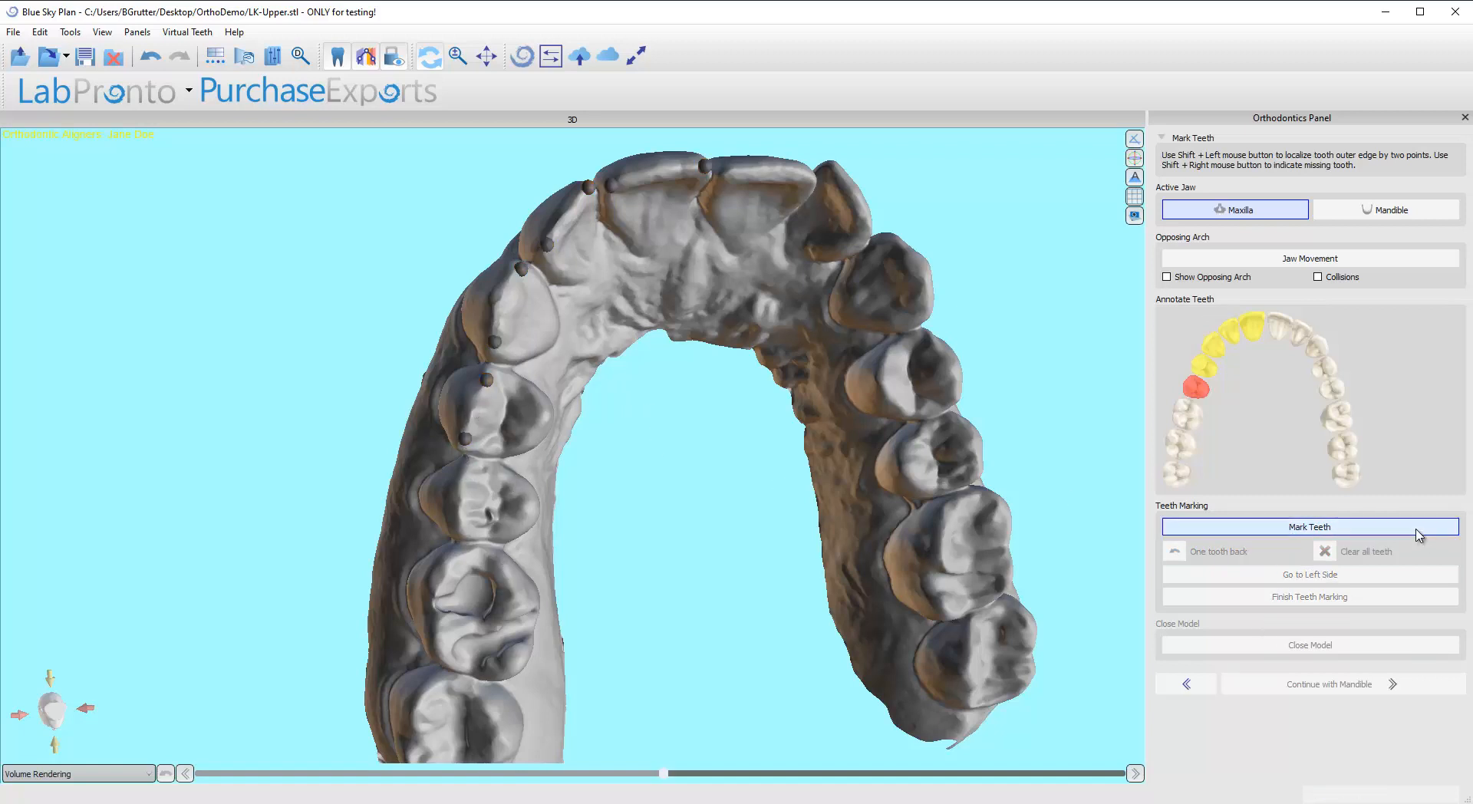
pyautogui.click(1351, 531)
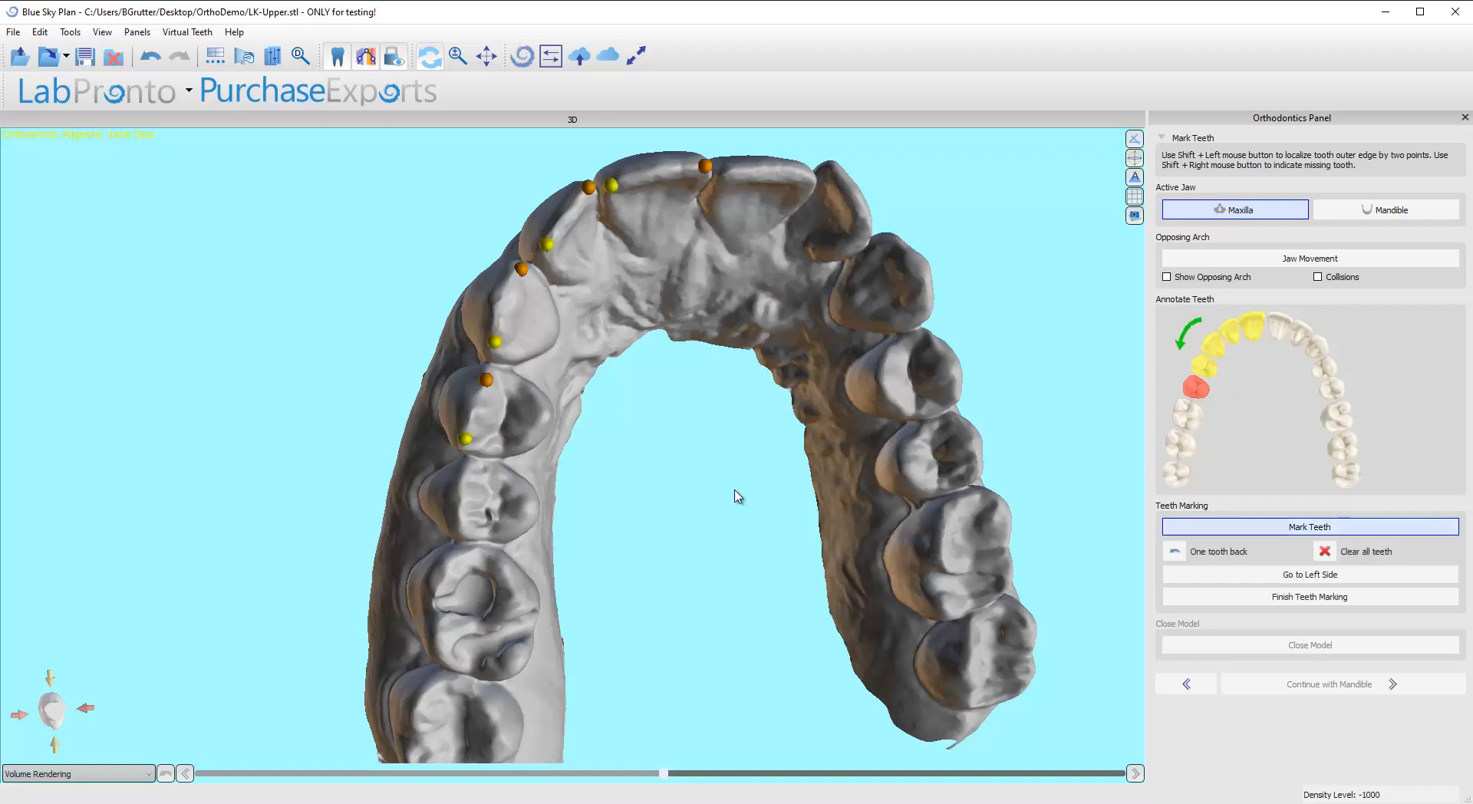
# Step: Mark the outer edges of the right second premolar, first molar and second molar with two points each
pyautogui.keyDown('shift'); pyautogui.click(468, 464); pyautogui.keyUp('shift')
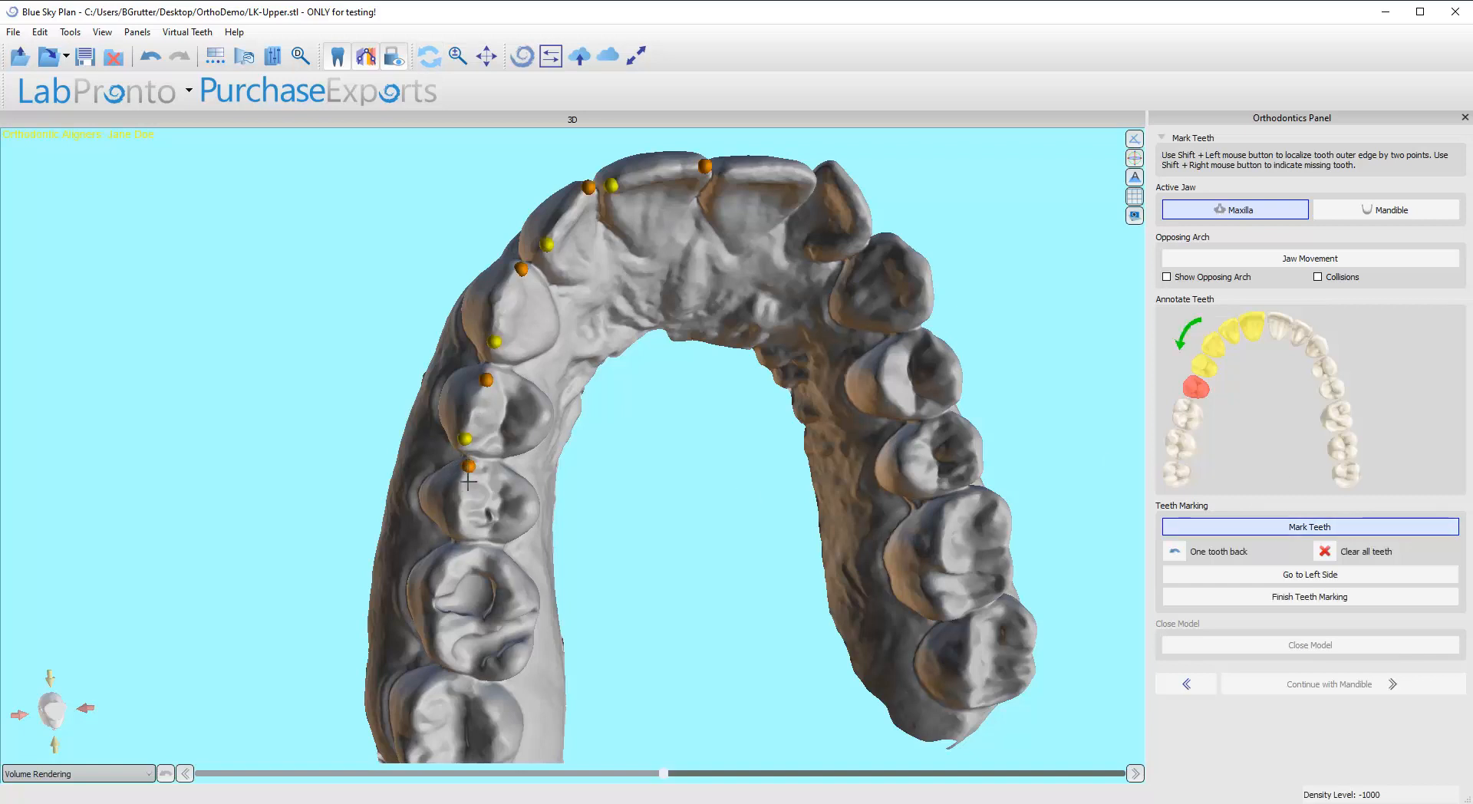
pyautogui.keyDown('shift'); pyautogui.click(456, 523); pyautogui.keyUp('shift')
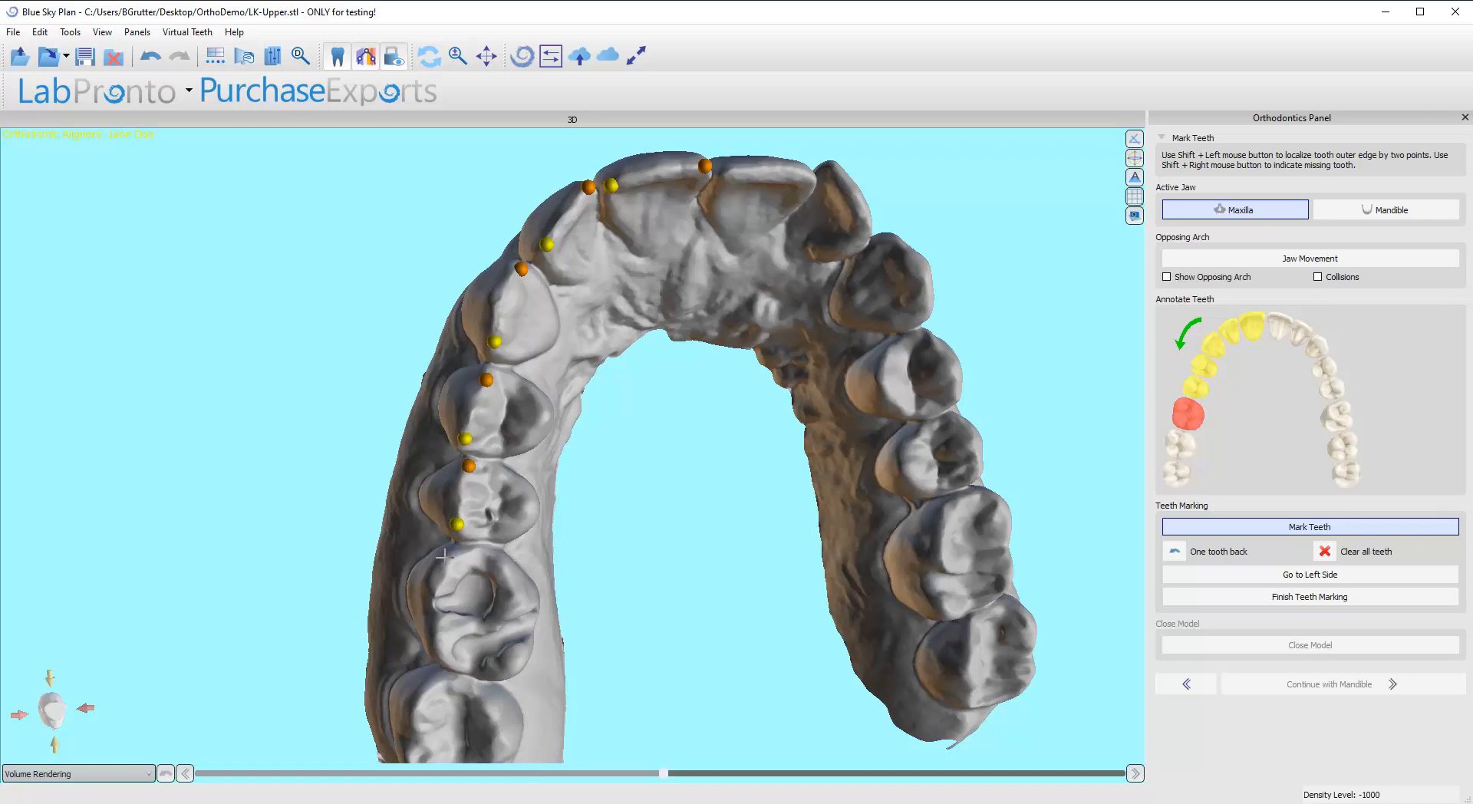
pyautogui.keyDown('shift'); pyautogui.click(443, 661); pyautogui.keyUp('shift')
pyautogui.moveTo(588, 675); pyautogui.dragTo(473, 561)
pyautogui.keyDown('shift'); pyautogui.click(461, 555); pyautogui.keyUp('shift')
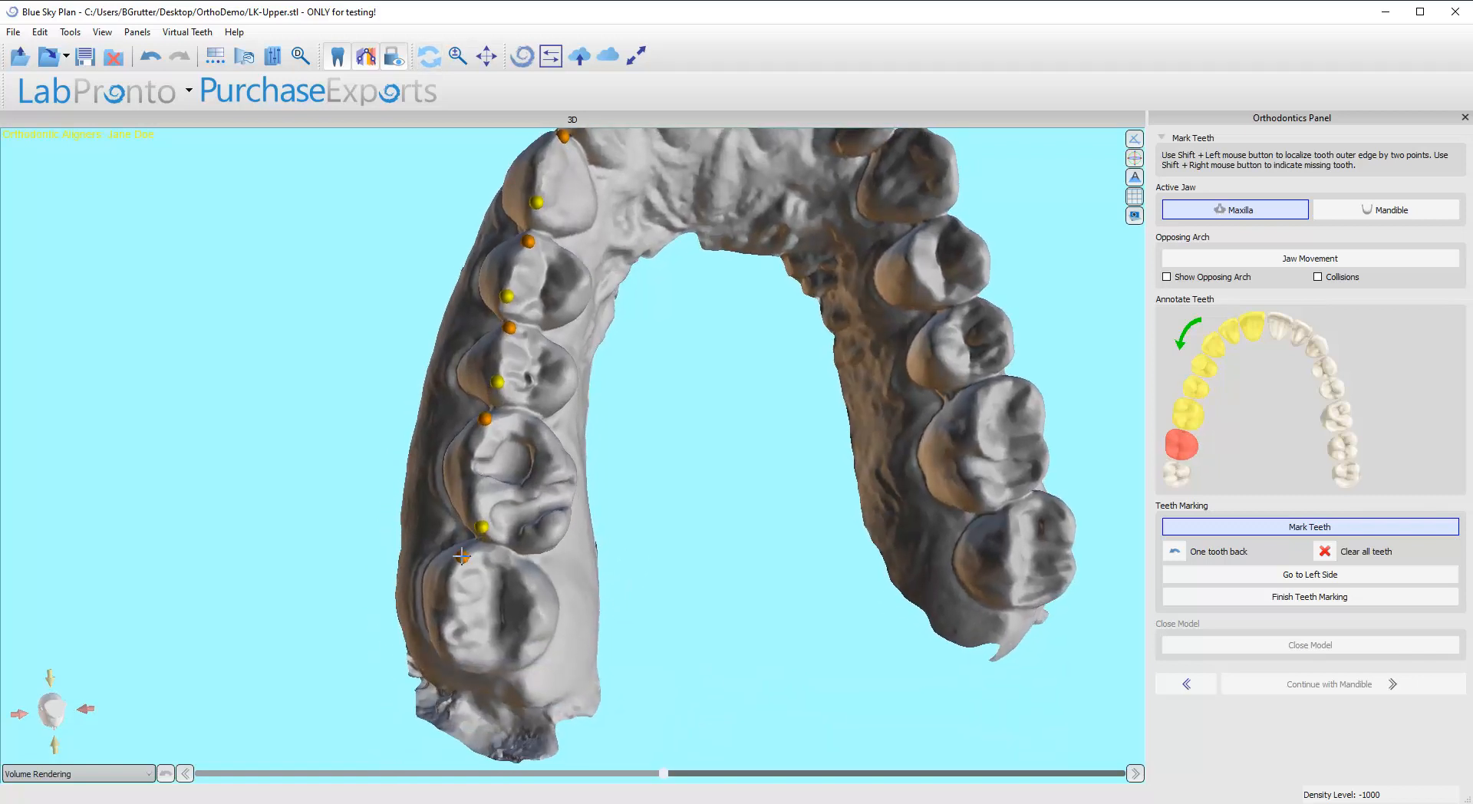
pyautogui.keyDown('shift'); pyautogui.click(450, 648); pyautogui.keyUp('shift')
# Step: Try marking the right third molar as missing behind the second molar, and undo that tooth
pyautogui.moveTo(562, 649); pyautogui.dragTo(441, 654)
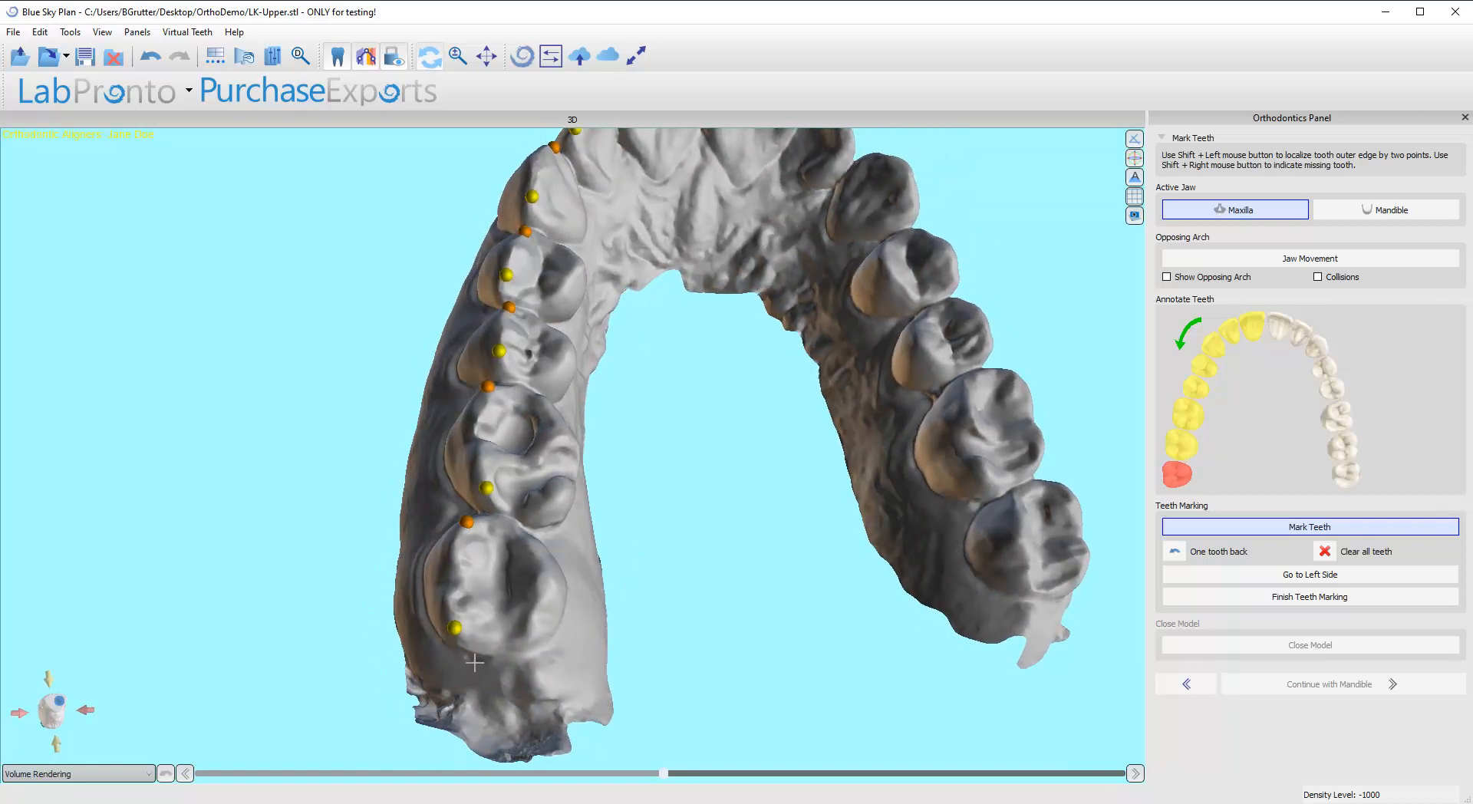
pyautogui.keyDown('shift'); pyautogui.rightClick(471, 668); pyautogui.keyUp('shift')
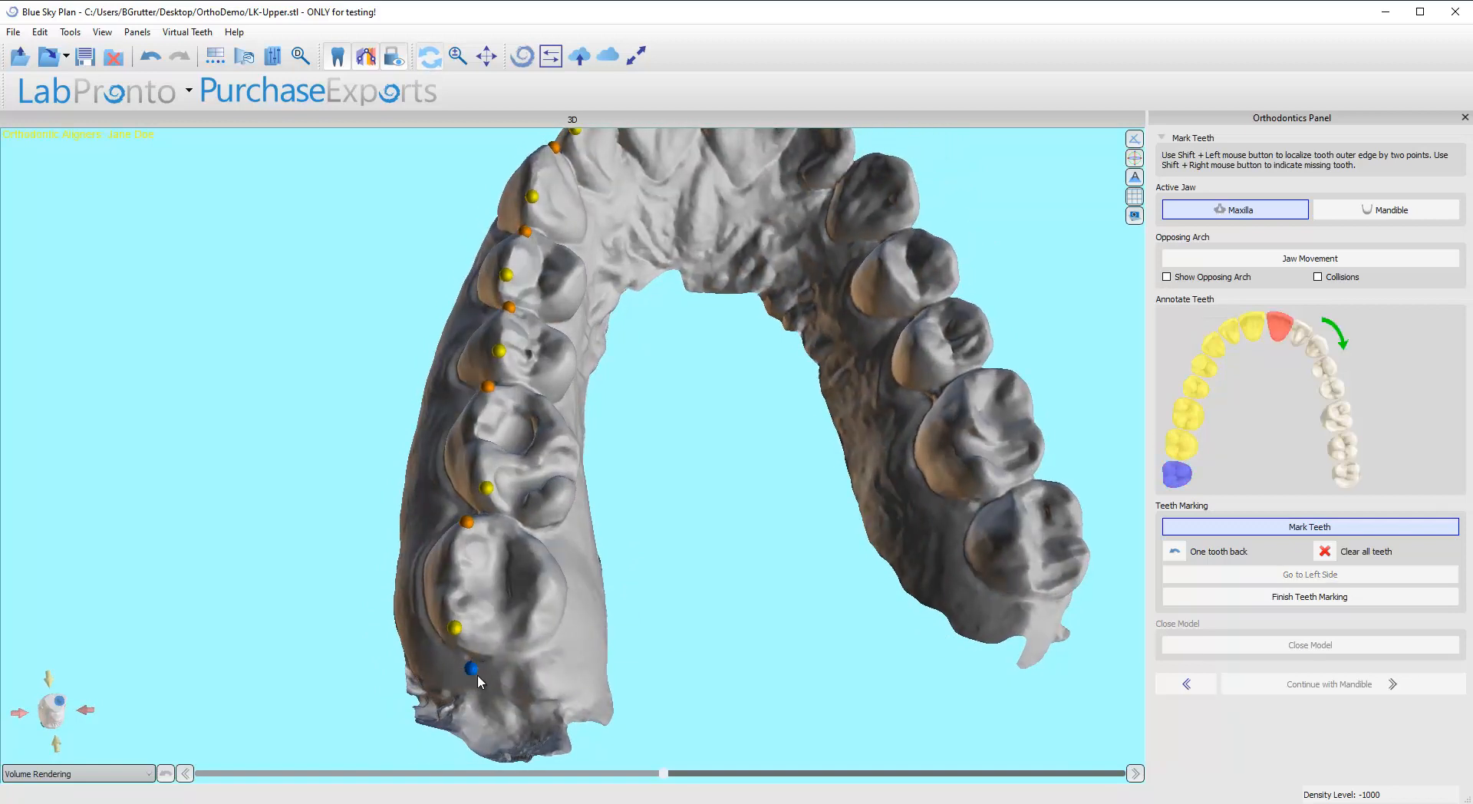
pyautogui.click(1175, 551)
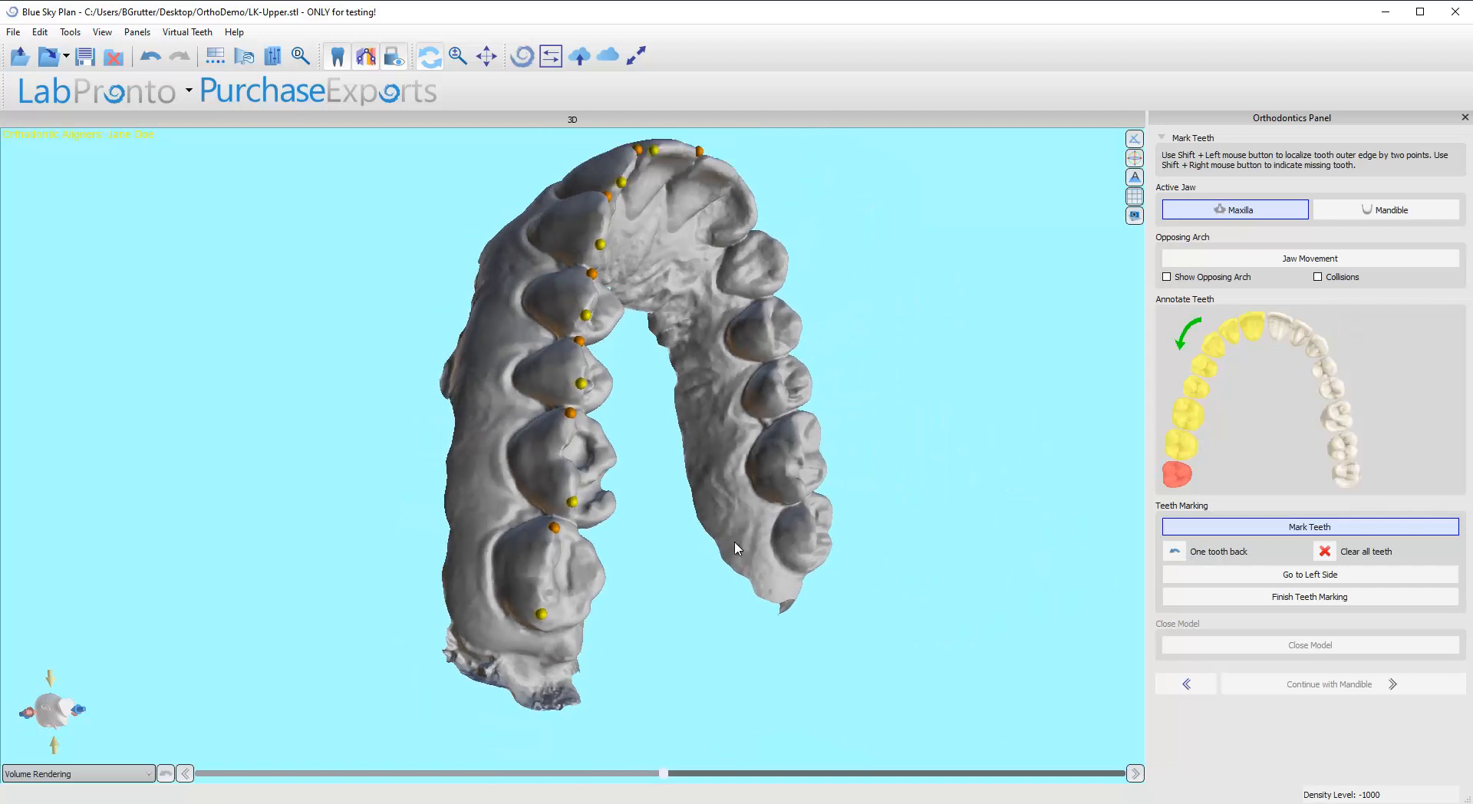
# Step: Leave the right third molar unmarked and switch the teeth marking to the left side of the arch
pyautogui.moveTo(811, 402); pyautogui.dragTo(599, 428)
pyautogui.moveTo(676, 577); pyautogui.dragTo(597, 564)
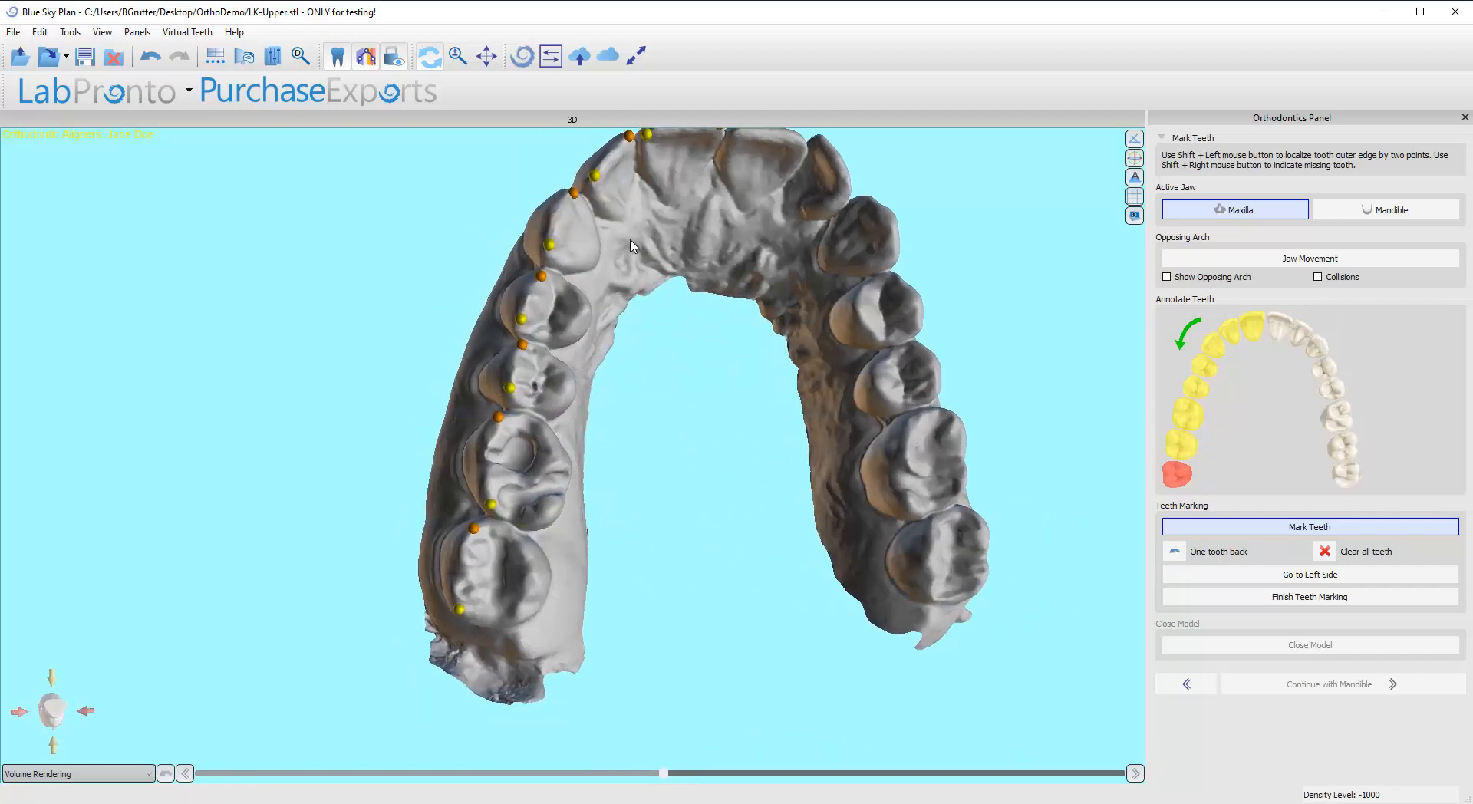
pyautogui.click(1300, 581)
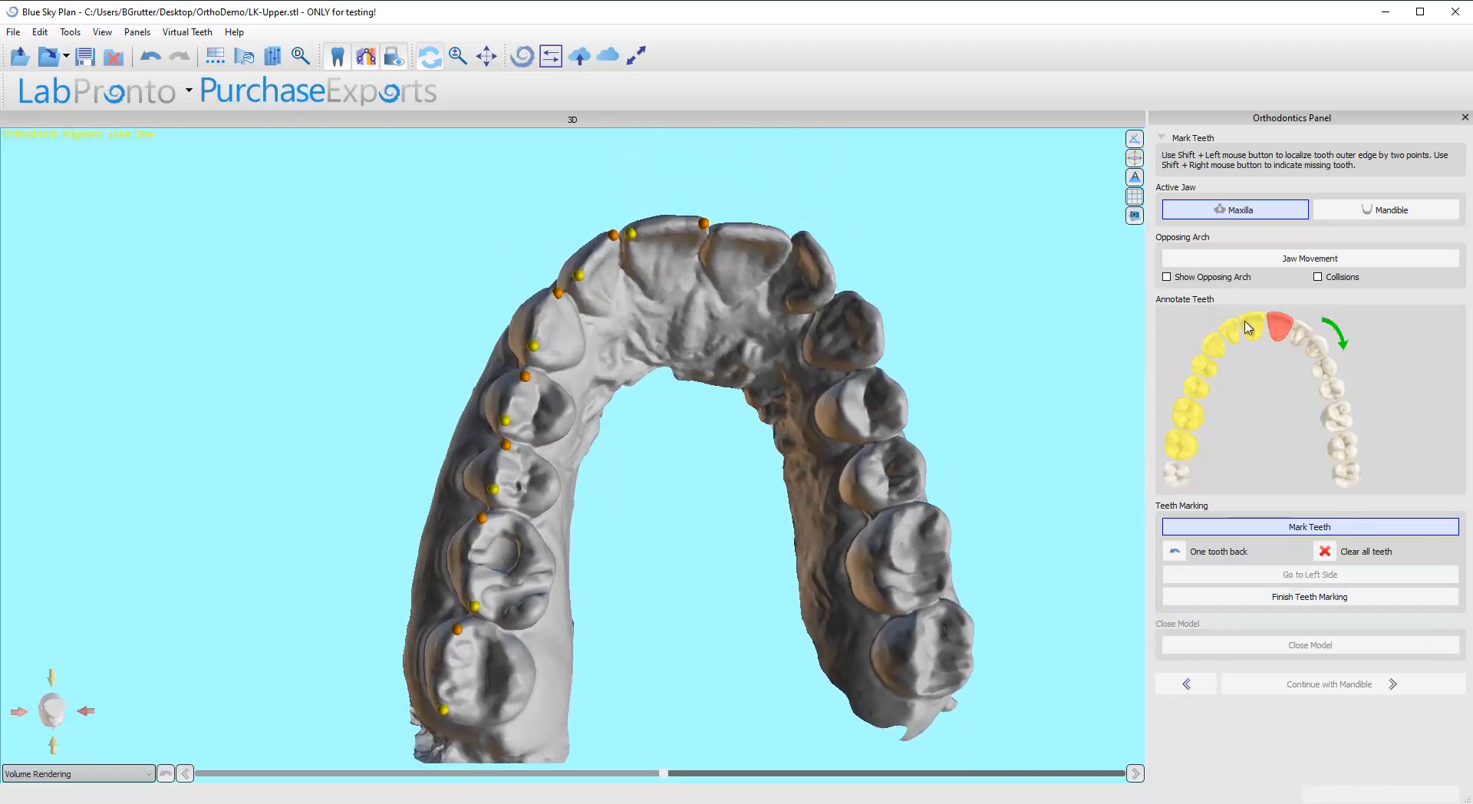
# Step: Mark the outer edges of the upper left central incisor, lateral incisor and canine with two points each
pyautogui.moveTo(946, 436); pyautogui.dragTo(827, 480)
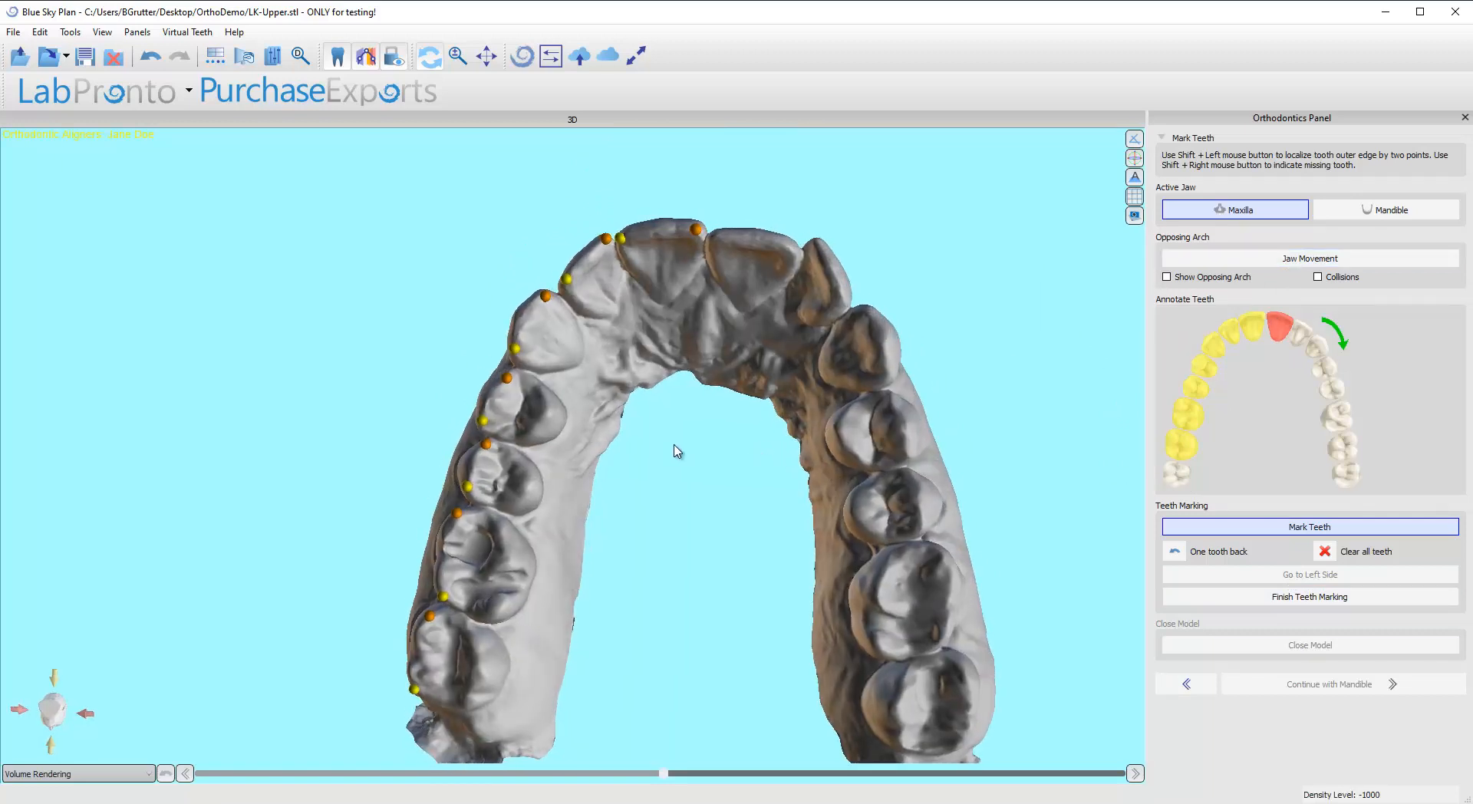
pyautogui.scroll(3, 673, 443)
pyautogui.moveTo(642, 460); pyautogui.dragTo(604, 514)
pyautogui.keyDown('shift'); pyautogui.click(610, 299); pyautogui.keyUp('shift')
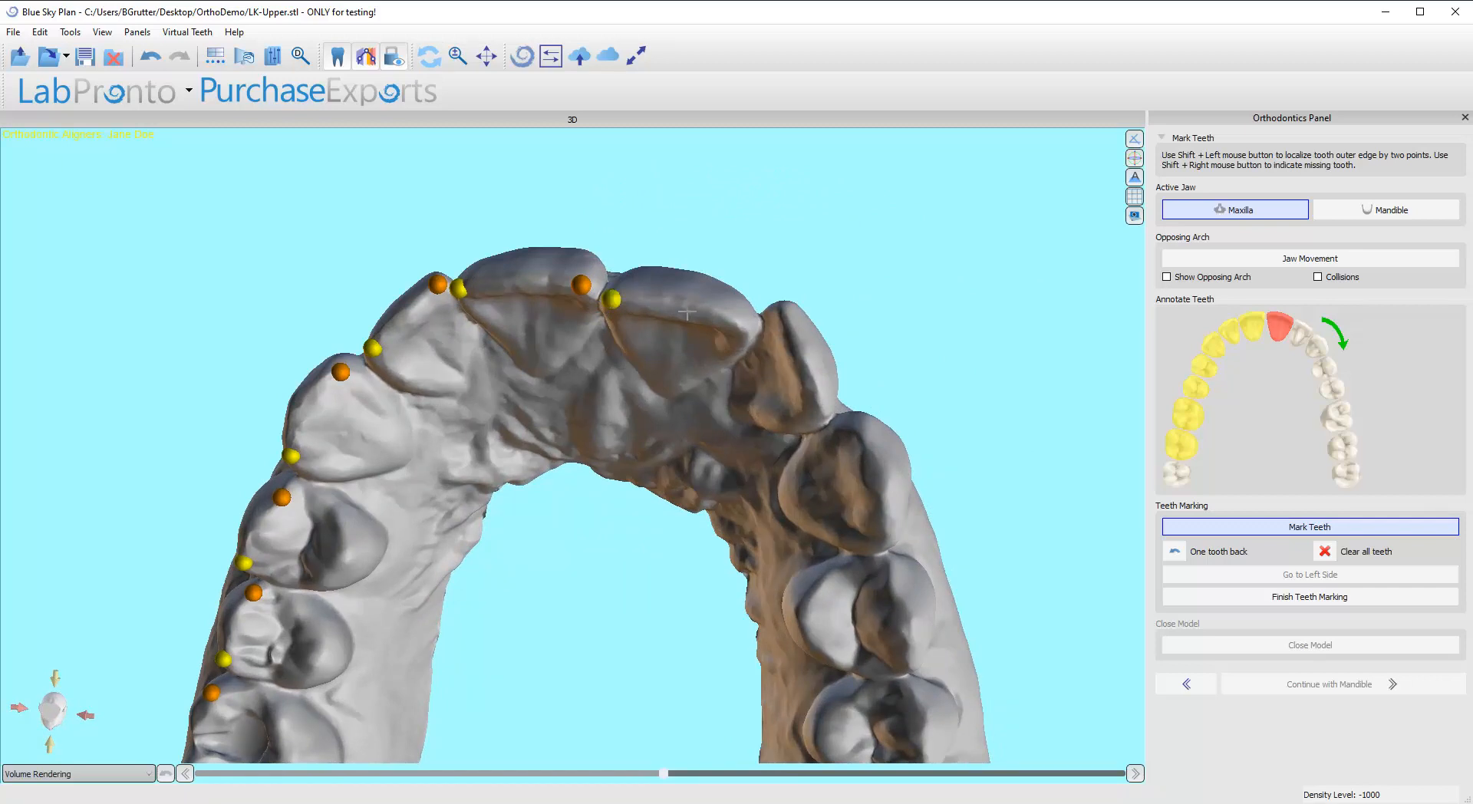
pyautogui.keyDown('shift'); pyautogui.click(734, 322); pyautogui.keyUp('shift')
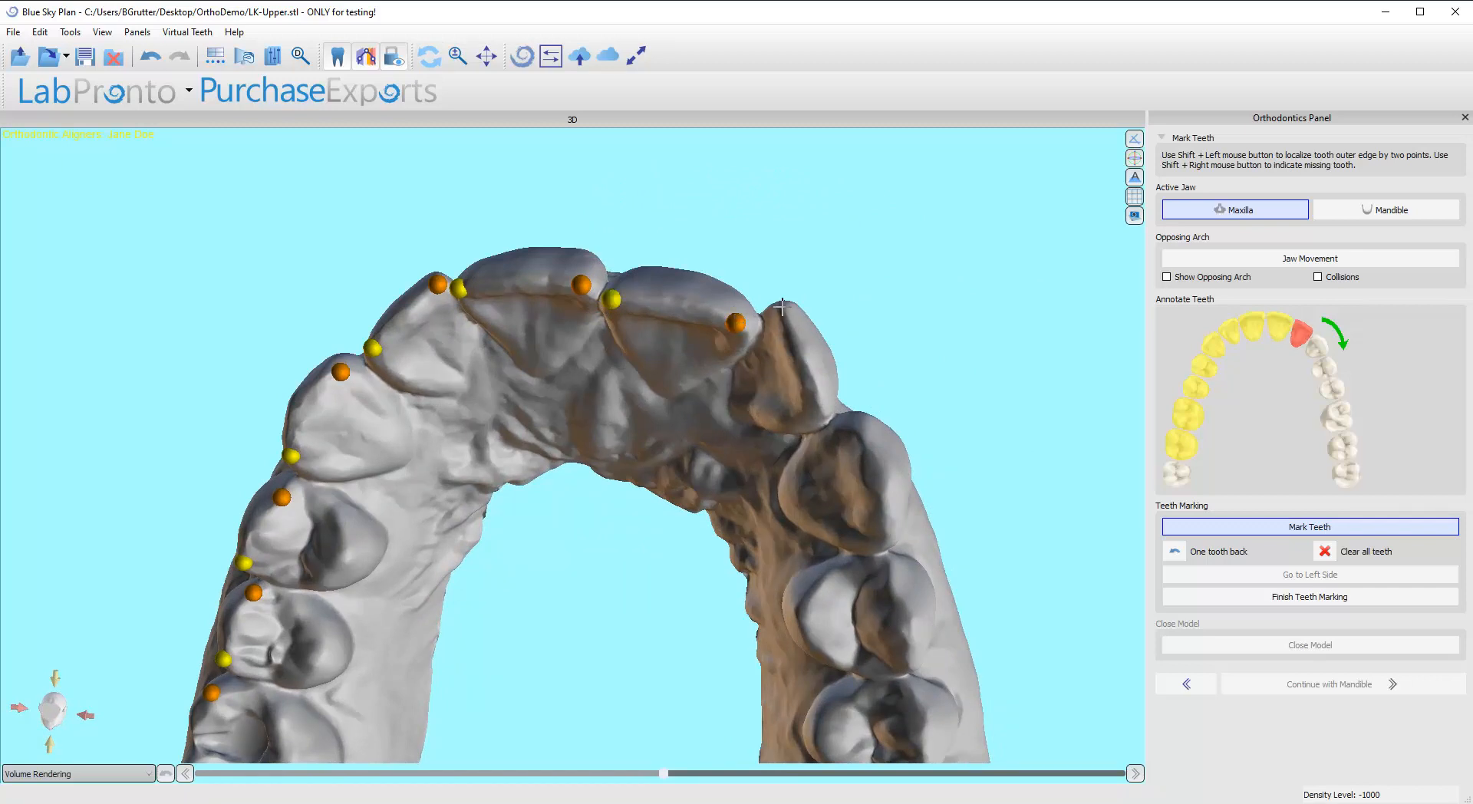
pyautogui.keyDown('shift'); pyautogui.click(817, 407); pyautogui.keyUp('shift')
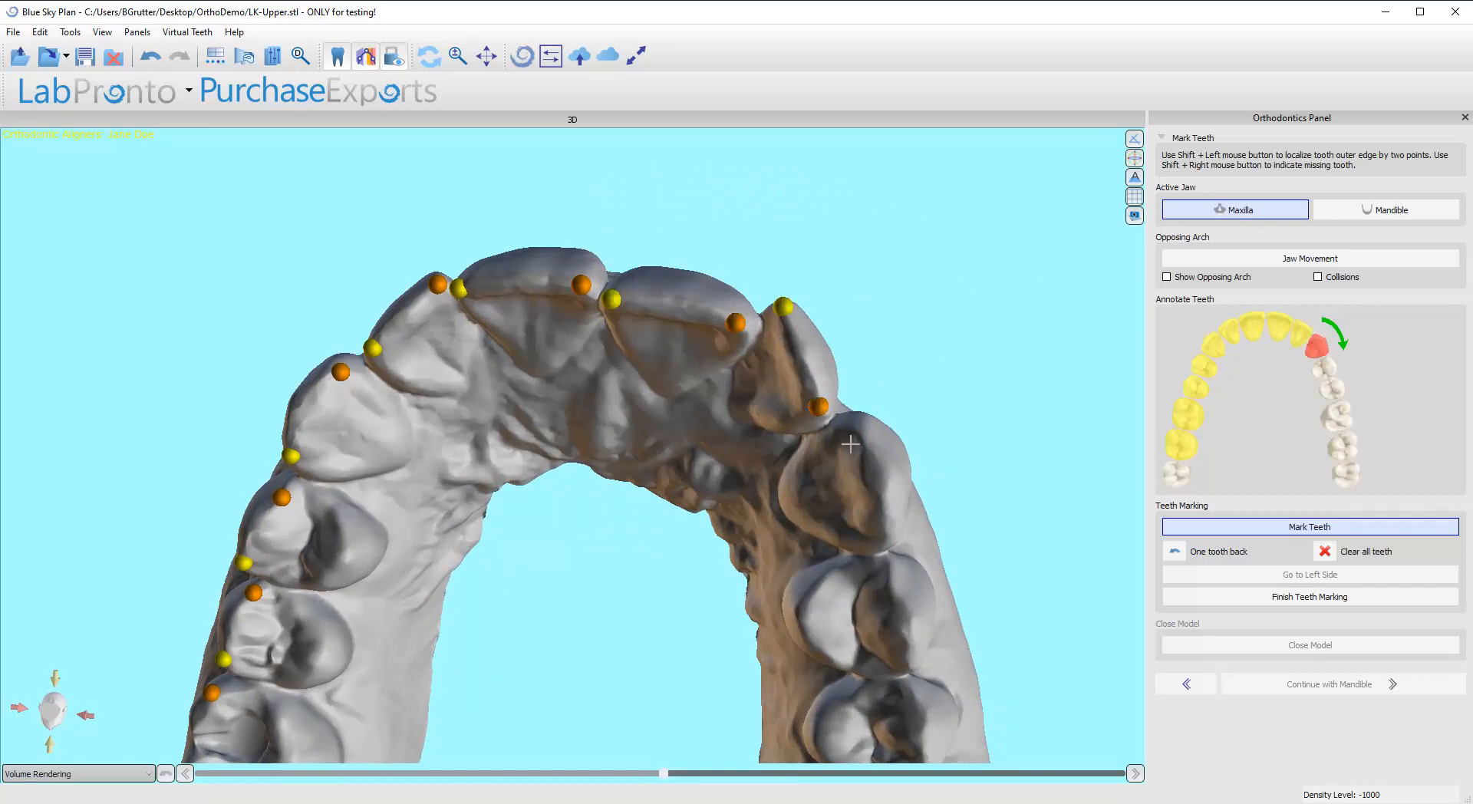
pyautogui.keyDown('shift'); pyautogui.click(878, 535); pyautogui.keyUp('shift')
# Step: Mark the outer edges of the upper left first and second premolars with two points each
pyautogui.moveTo(879, 536)
pyautogui.mouseDown()
pyautogui.moveTo(867, 546)
pyautogui.moveTo(795, 383)
pyautogui.mouseUp()
pyautogui.keyDown('shift'); pyautogui.click(795, 374); pyautogui.keyUp('shift')
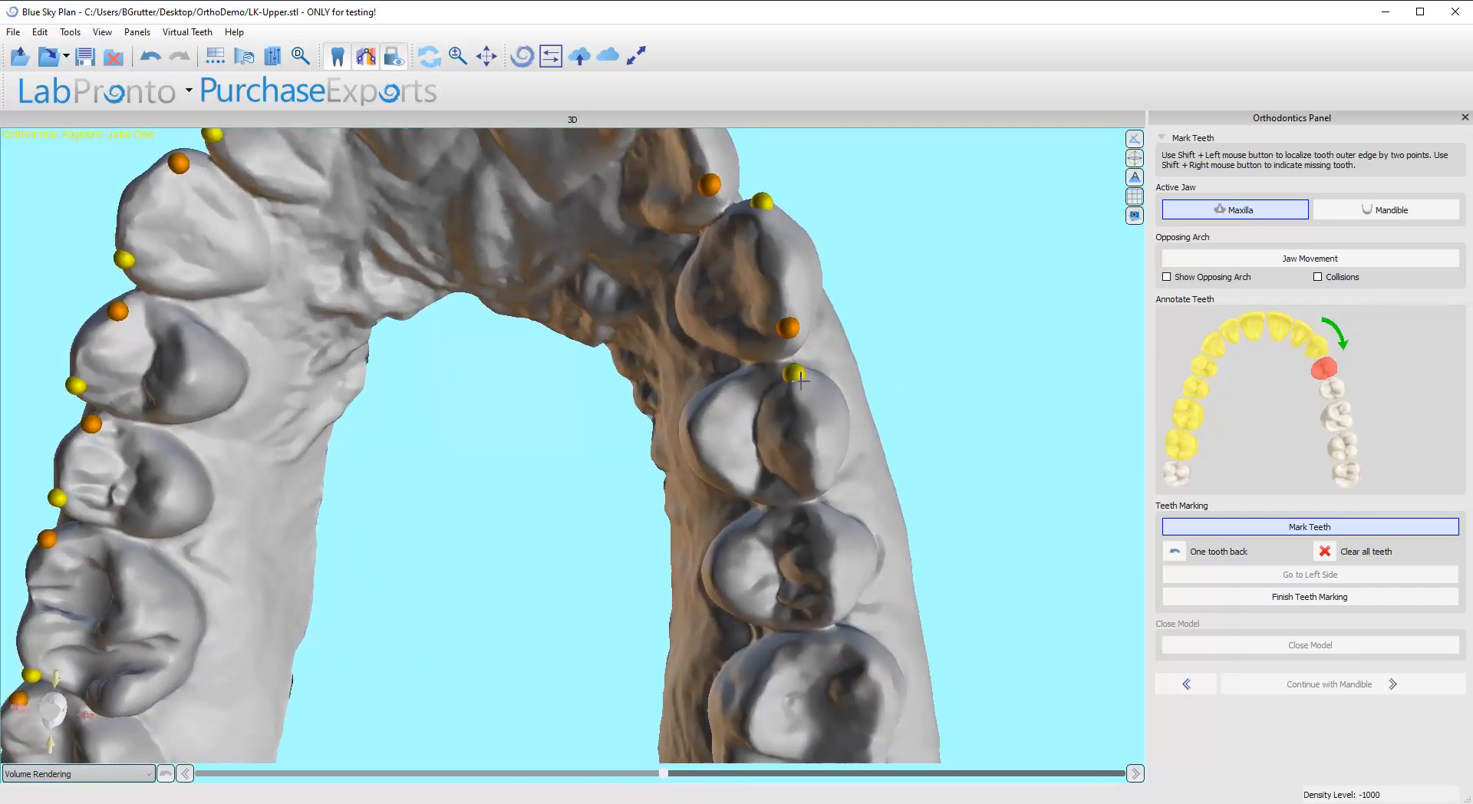
pyautogui.keyDown('shift'); pyautogui.click(817, 492); pyautogui.keyUp('shift')
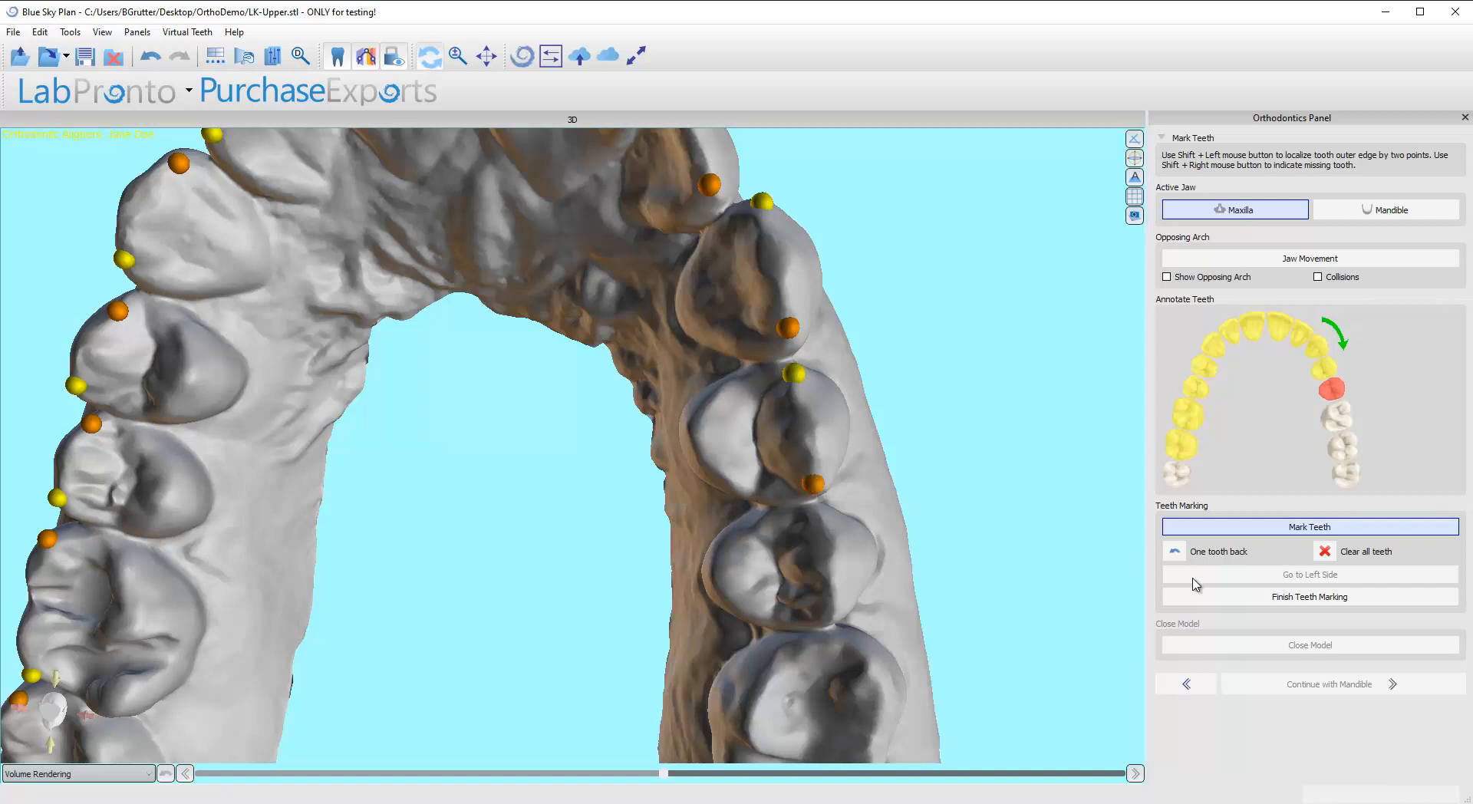
pyautogui.moveTo(890, 636); pyautogui.dragTo(859, 525)
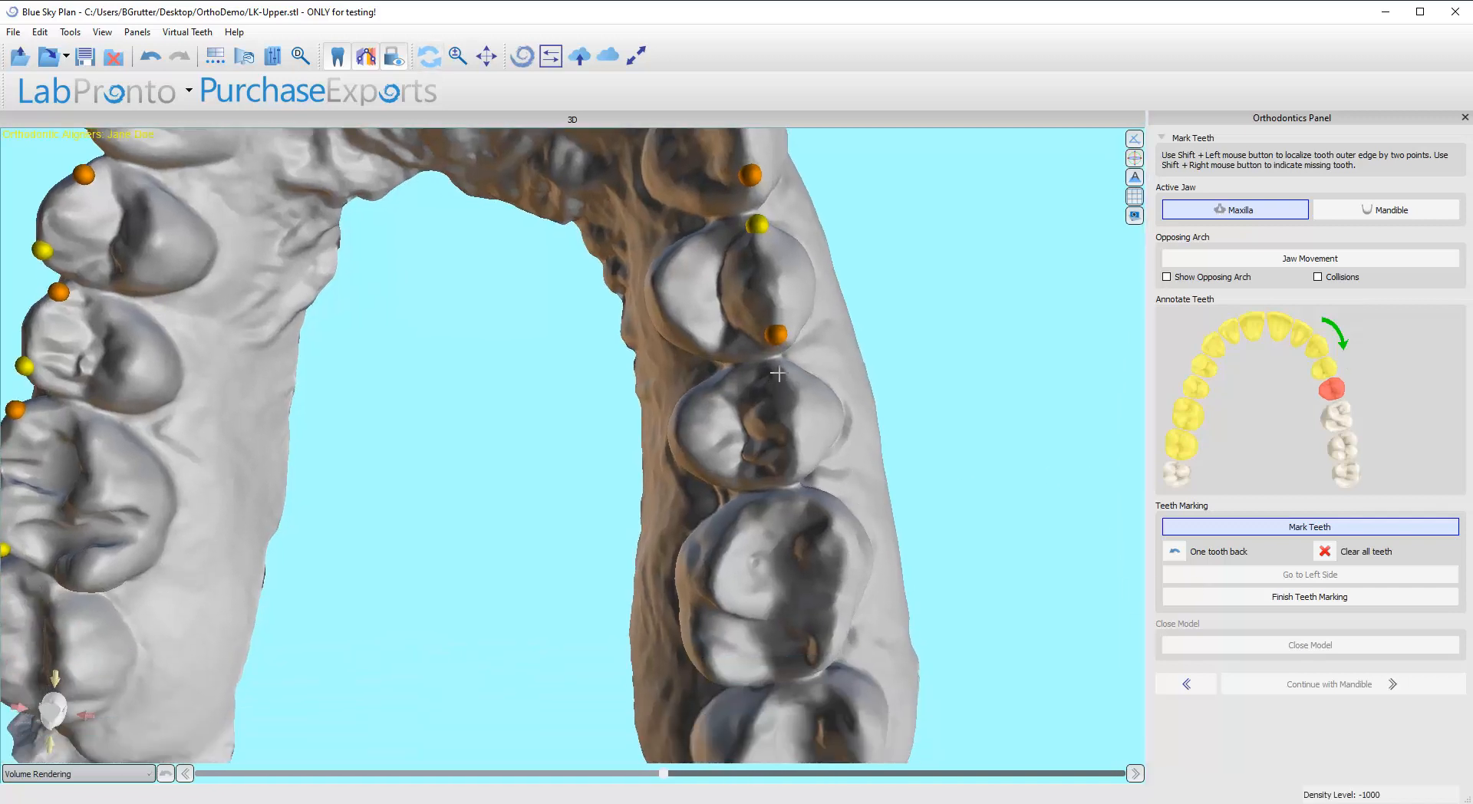
pyautogui.keyDown('shift'); pyautogui.click(800, 463); pyautogui.keyUp('shift')
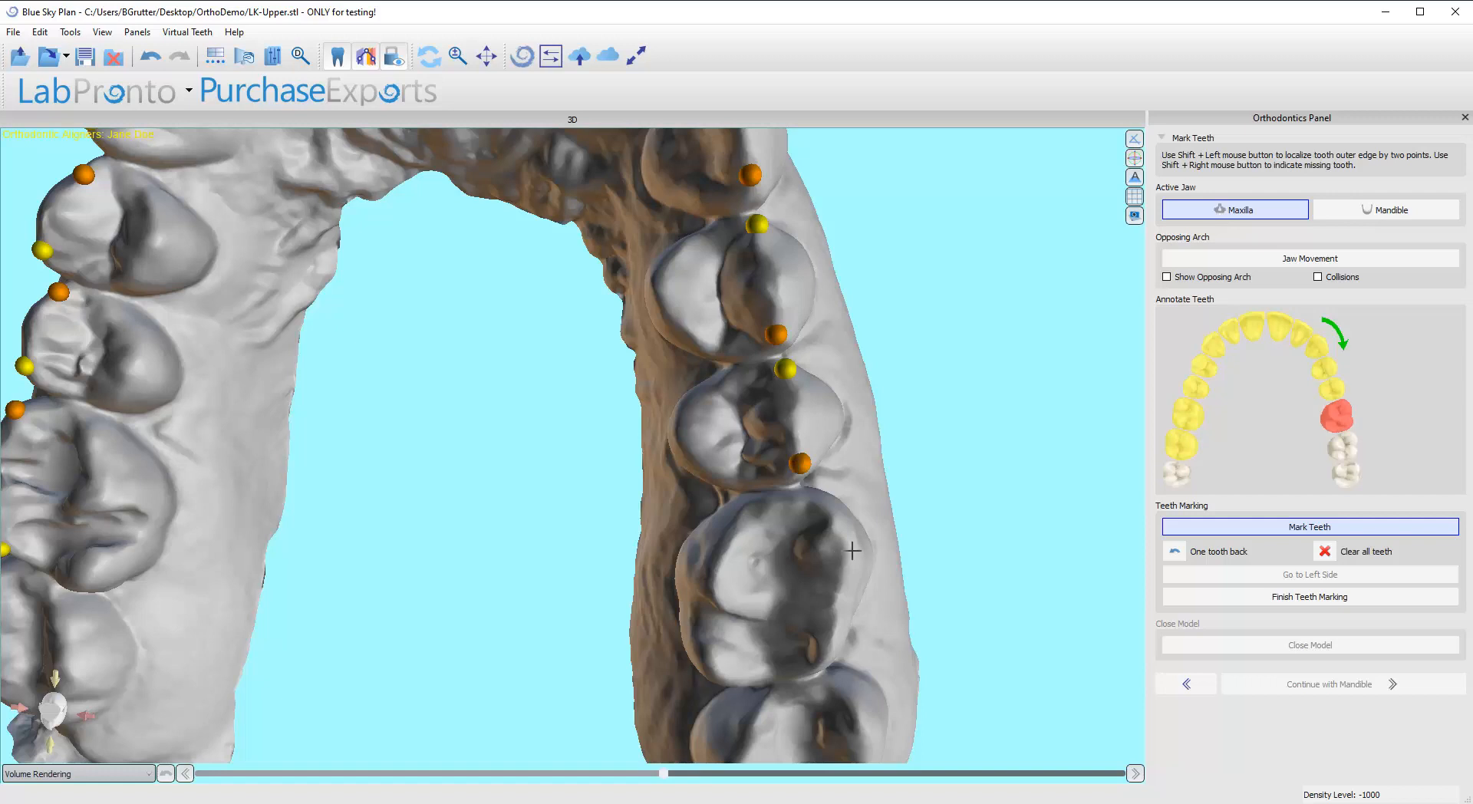
# Step: Mark the outer edges of the upper left first and second molars with two points each
pyautogui.keyDown('shift'); pyautogui.click(827, 517); pyautogui.keyUp('shift')
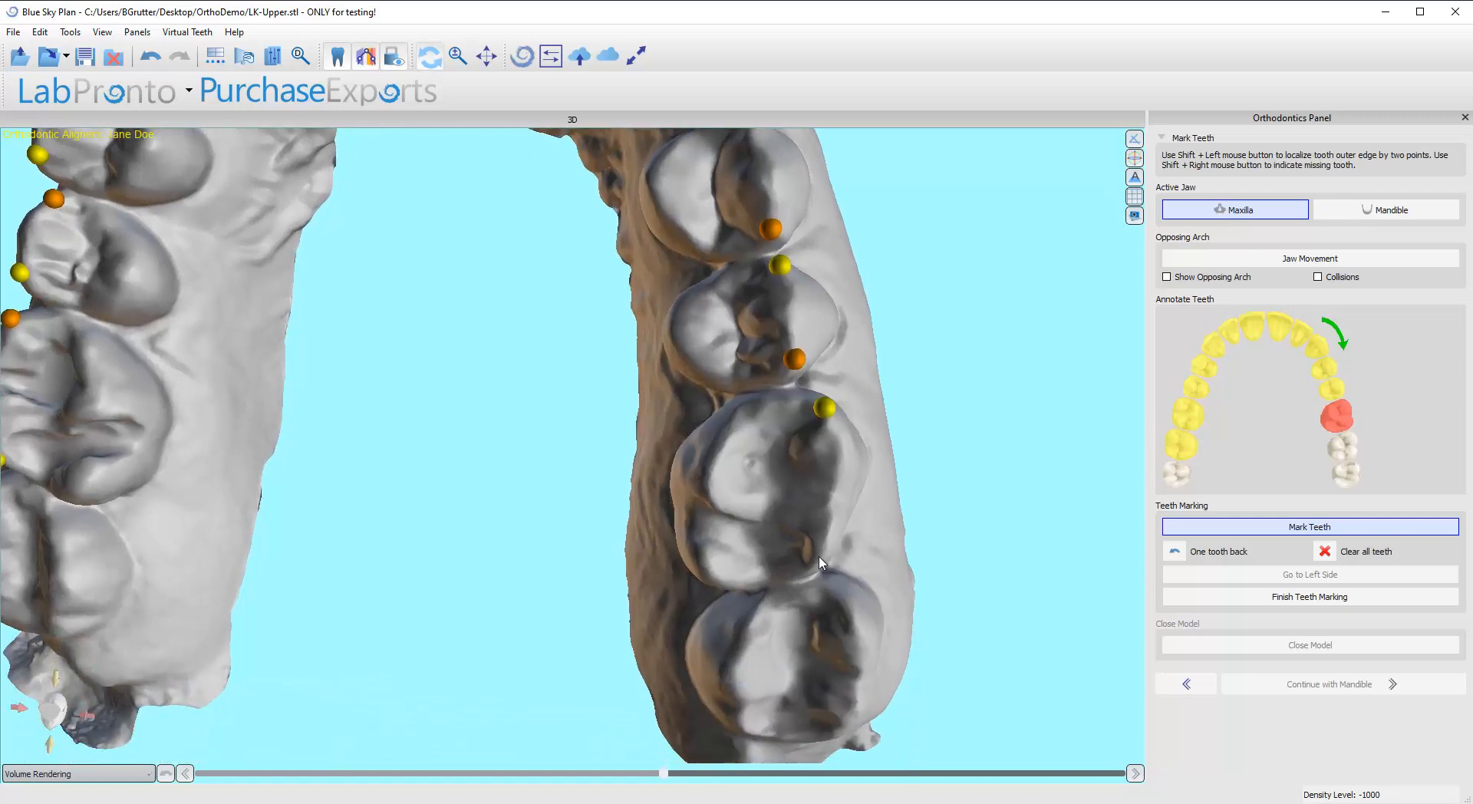
pyautogui.keyDown('shift'); pyautogui.click(815, 569); pyautogui.keyUp('shift')
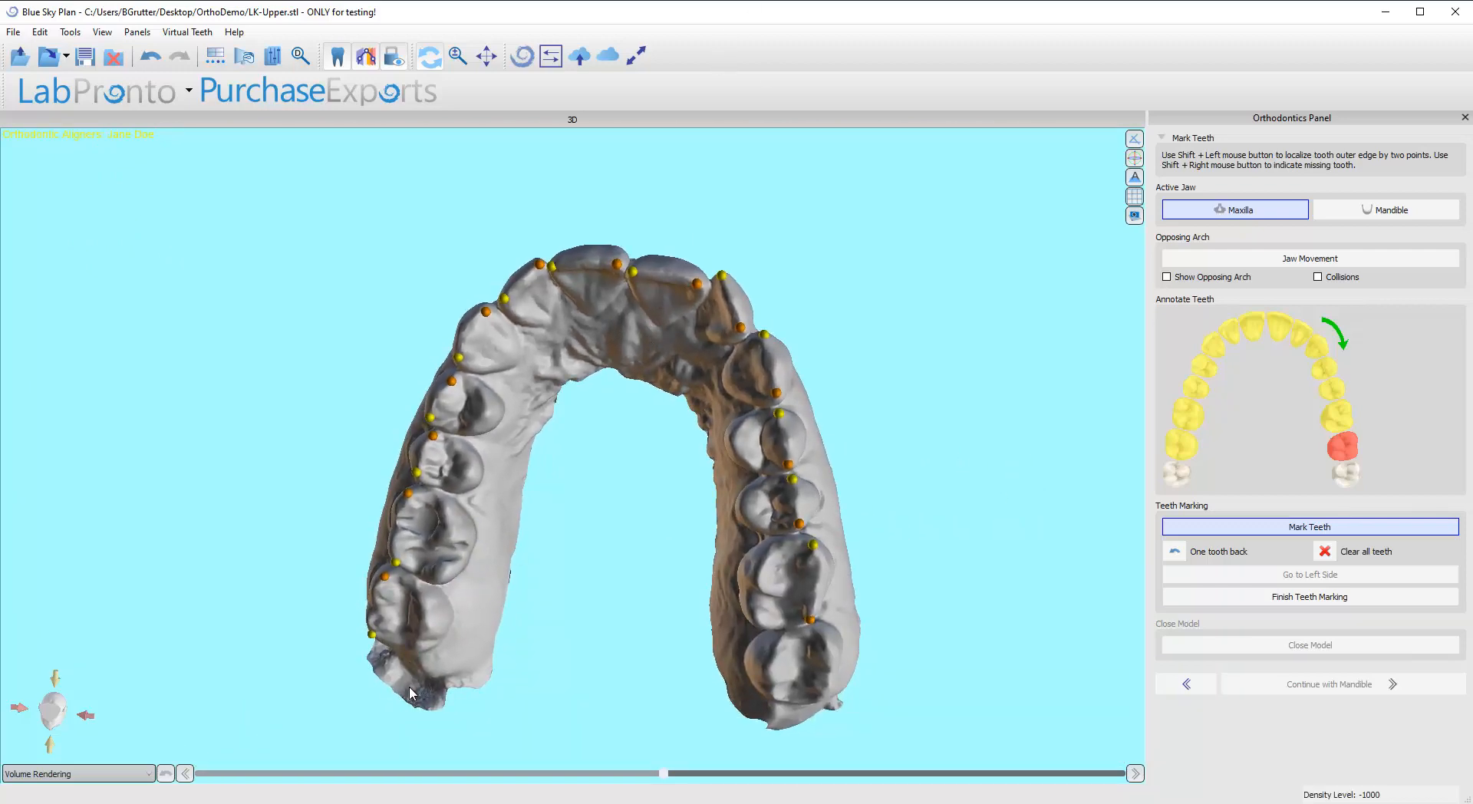
pyautogui.moveTo(727, 640); pyautogui.dragTo(617, 523, button='middle')
pyautogui.scroll(3, 721, 606)
pyautogui.moveTo(672, 591); pyautogui.dragTo(700, 547)
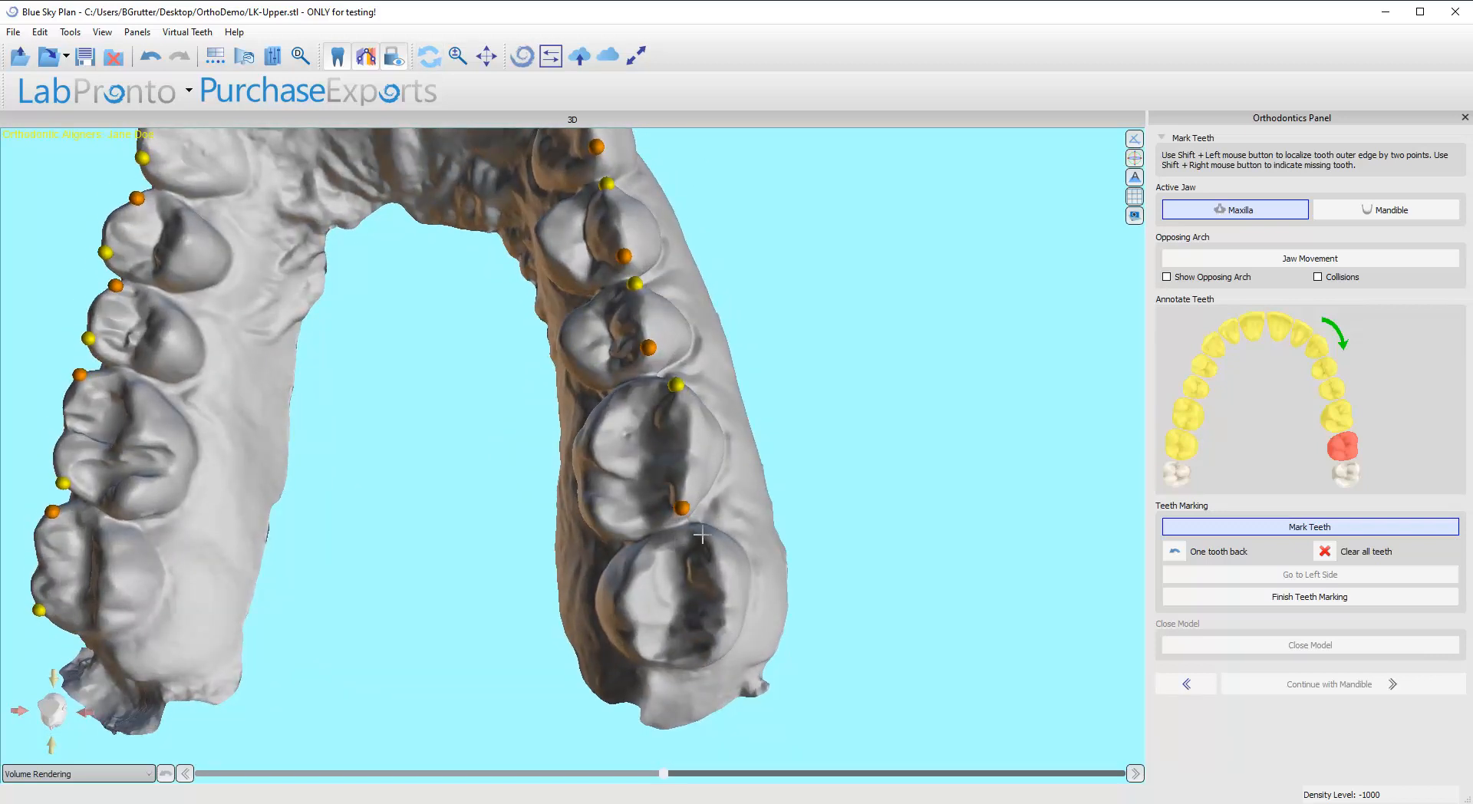
pyautogui.keyDown('shift'); pyautogui.click(716, 651); pyautogui.keyUp('shift')
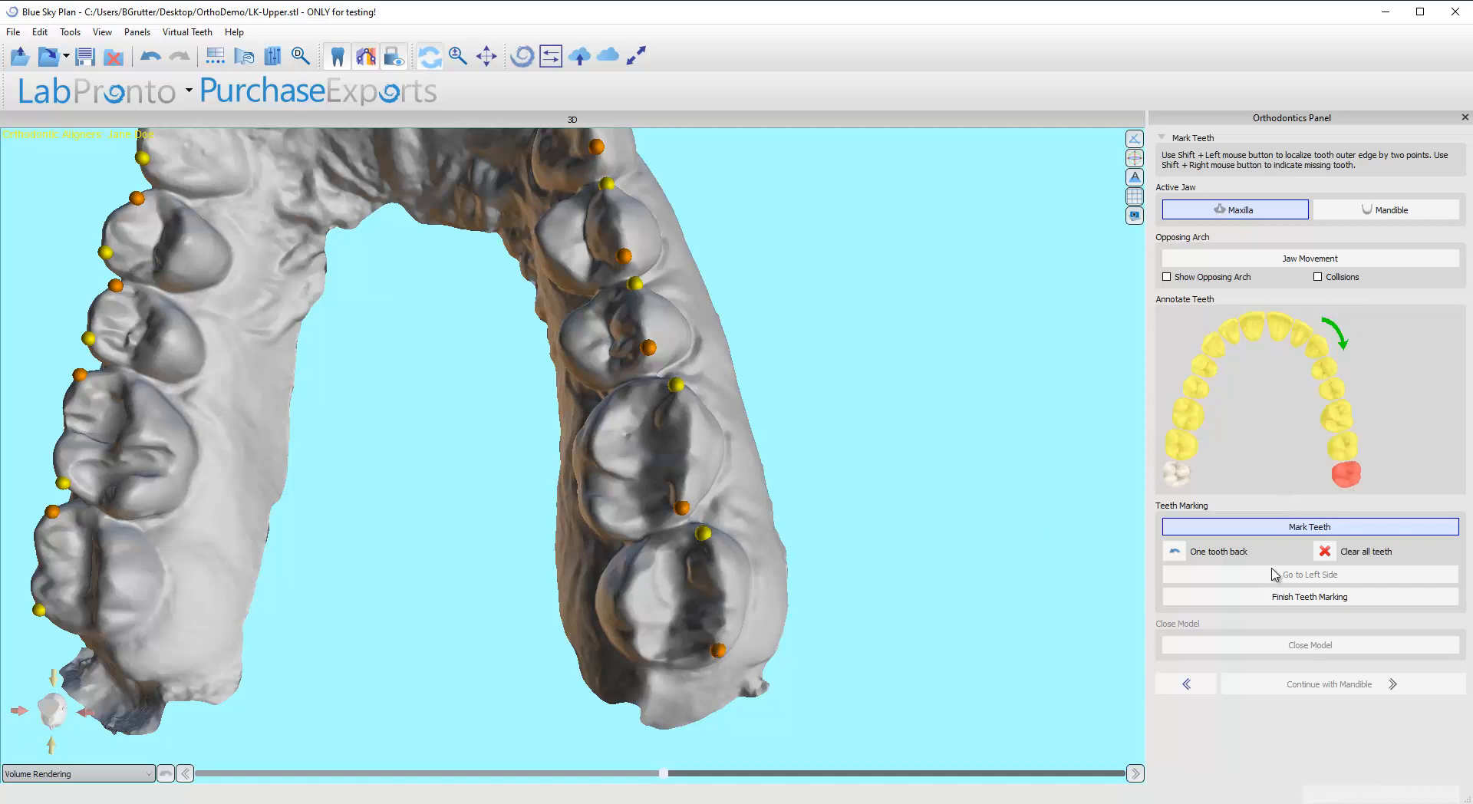
# Step: Leave the upper left third molar unmarked and finish the teeth marking of the maxilla
pyautogui.scroll(-3, 830, 635)
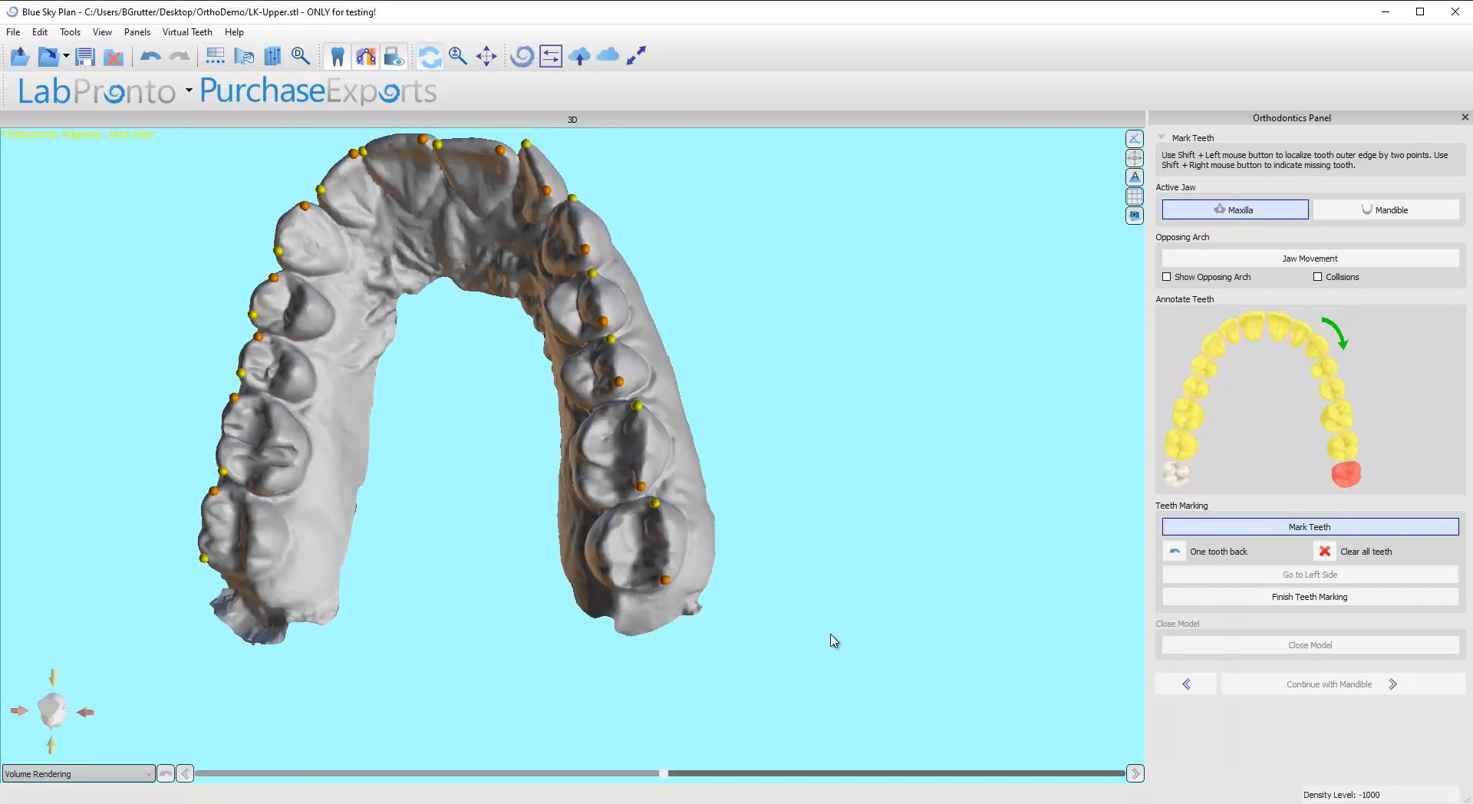
pyautogui.moveTo(443, 412); pyautogui.dragTo(579, 502)
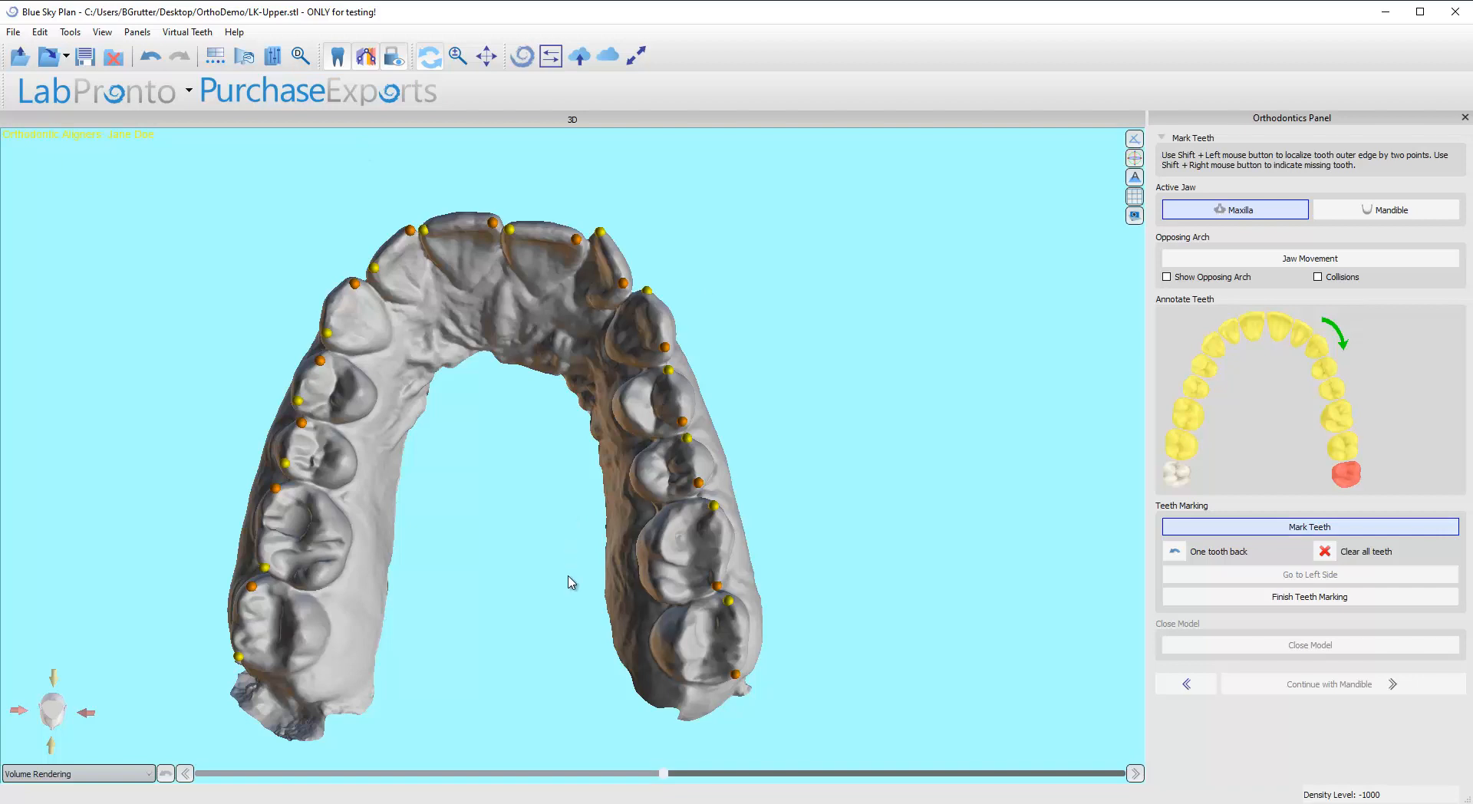
pyautogui.moveTo(568, 580); pyautogui.dragTo(600, 555)
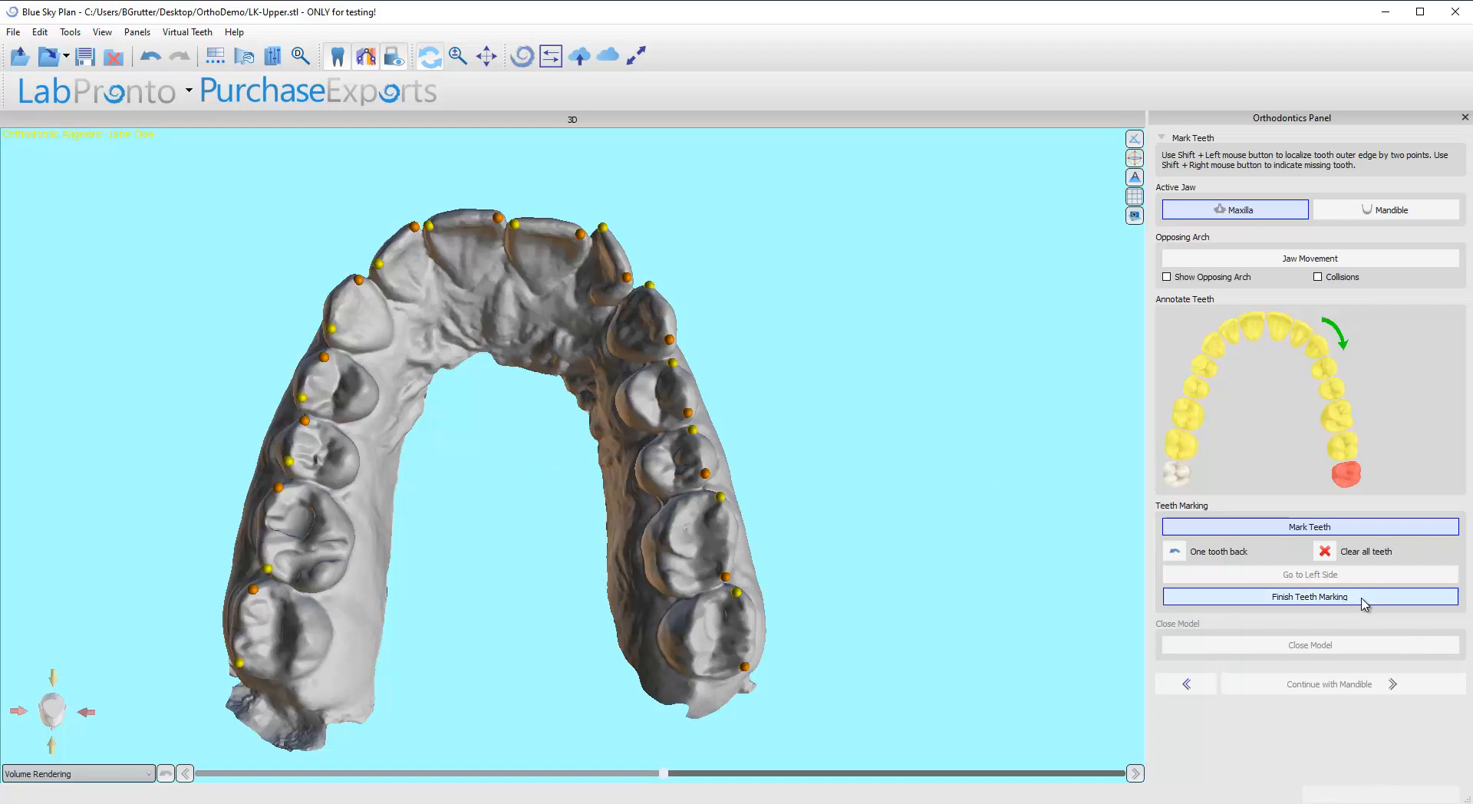
pyautogui.click(1315, 602)
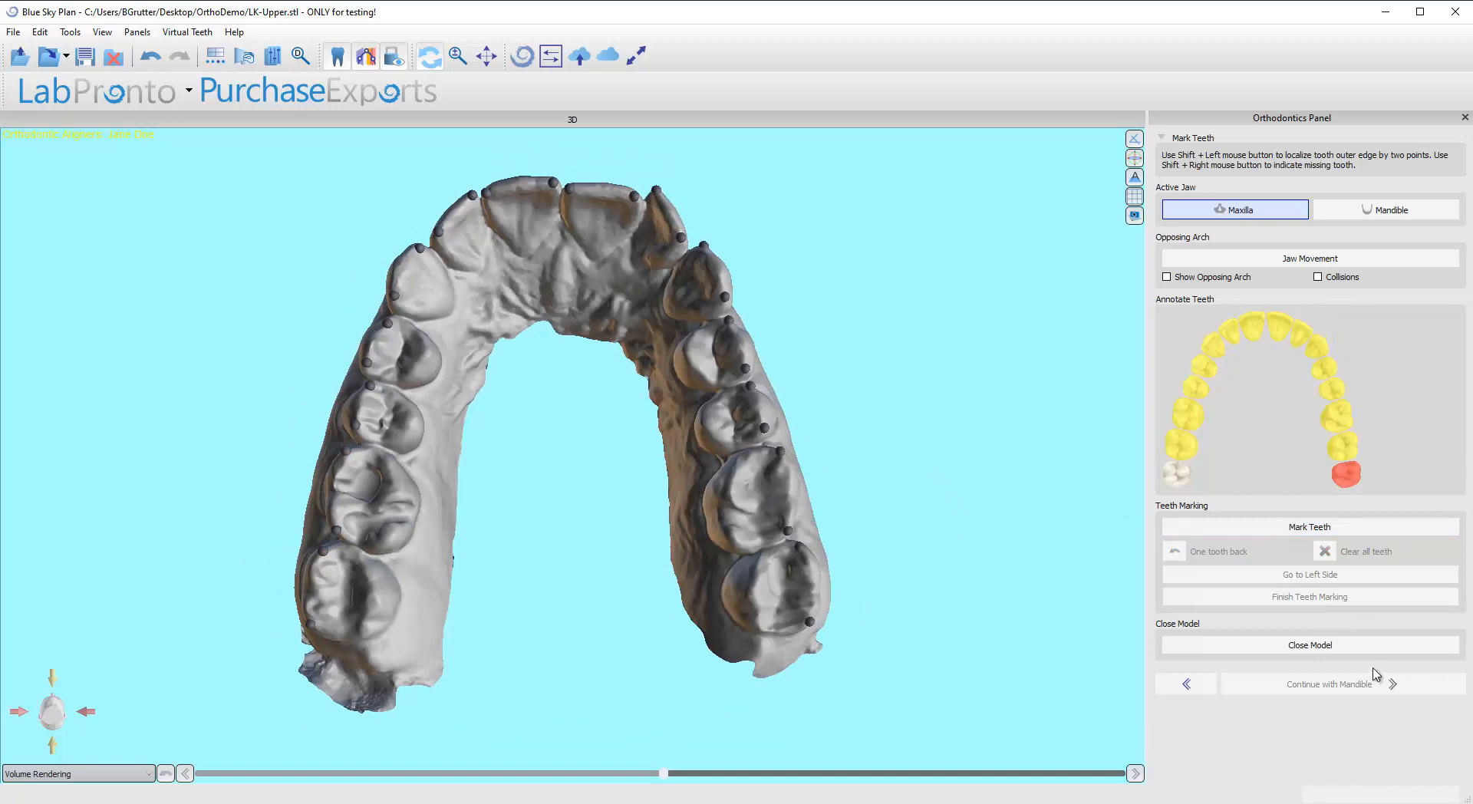
# Step: Examine the closed model height setting in the Orthodontics preferences
pyautogui.moveTo(888, 500); pyautogui.dragTo(741, 438)
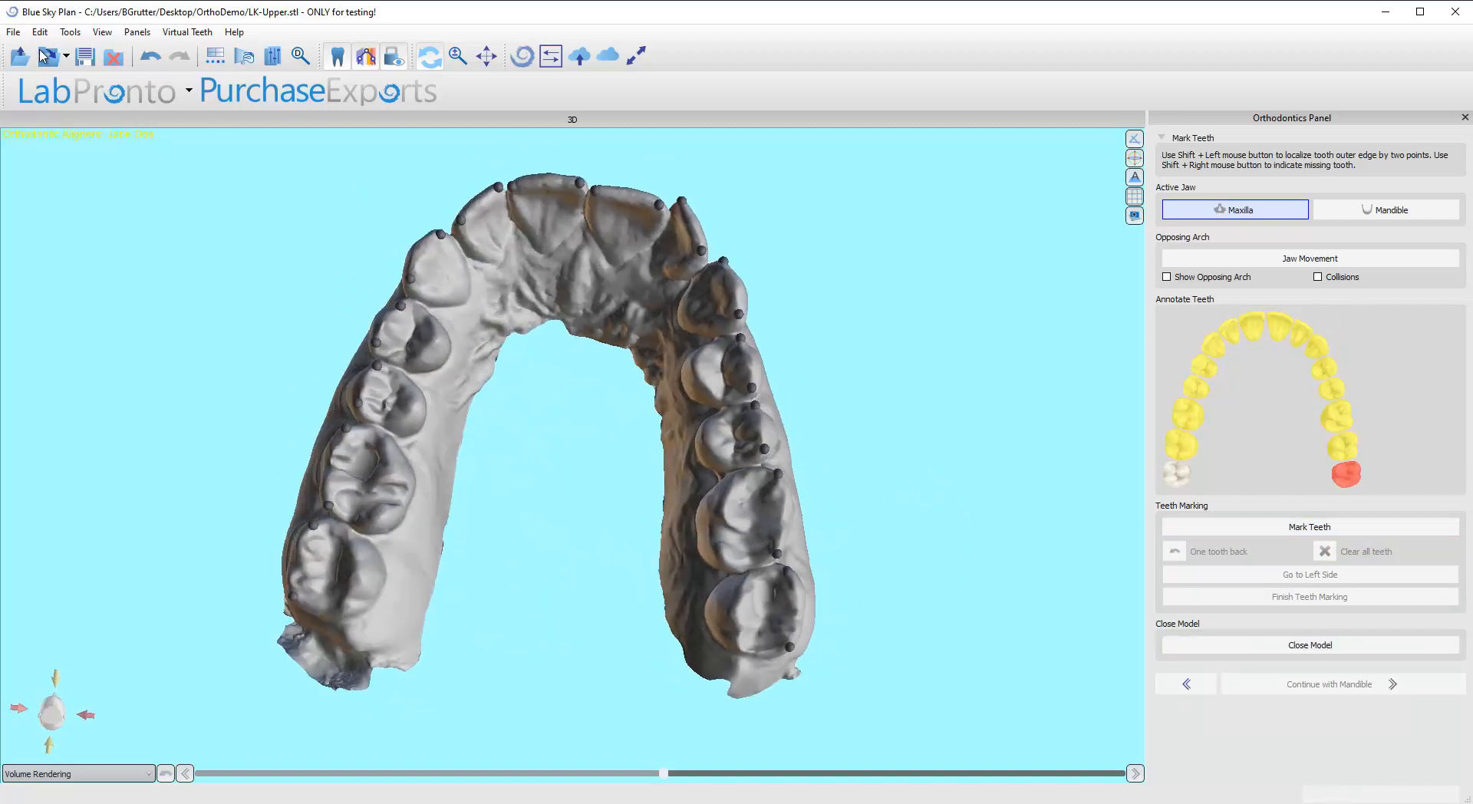
pyautogui.click(70, 32)
pyautogui.click(136, 141)
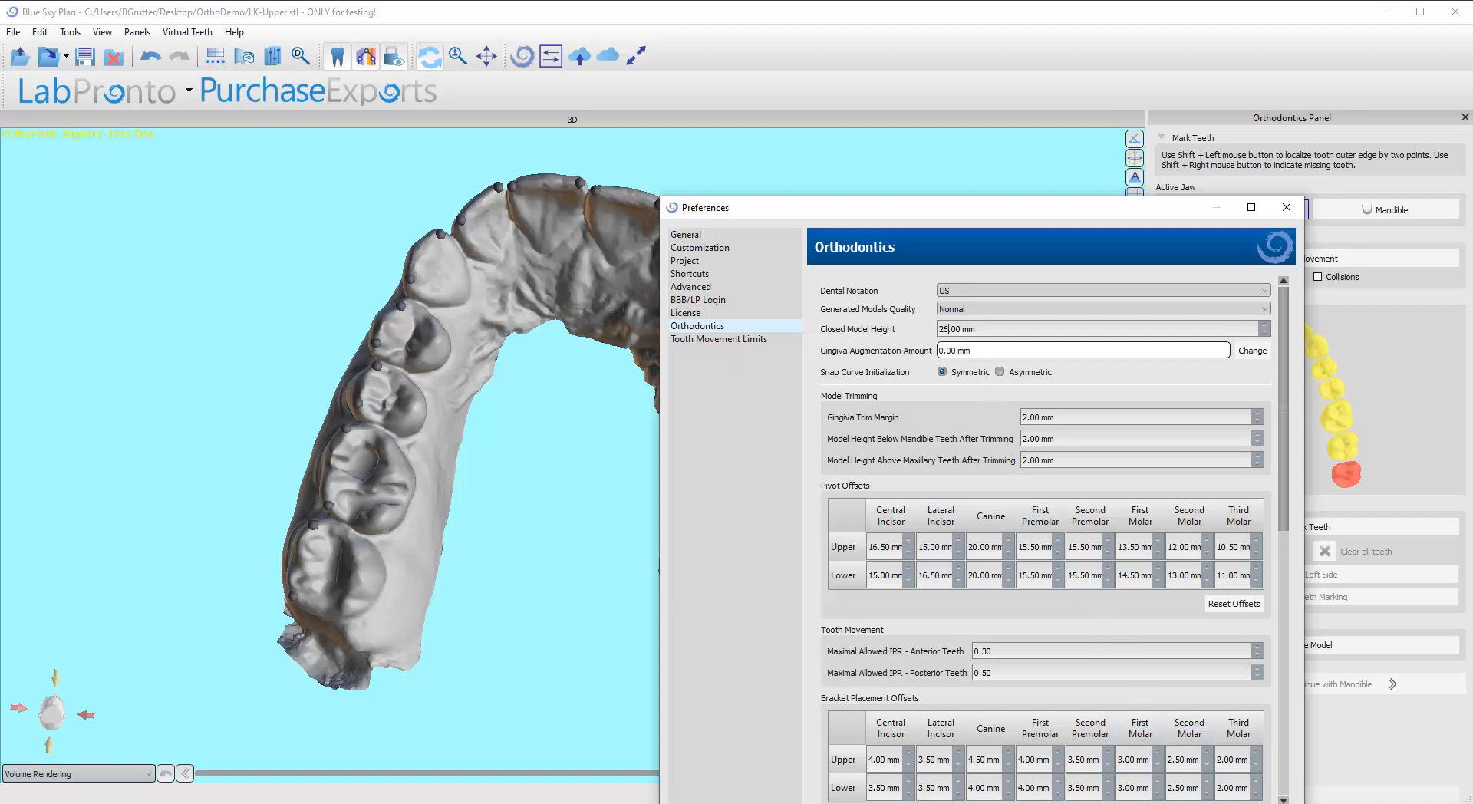
pyautogui.press('Escape')
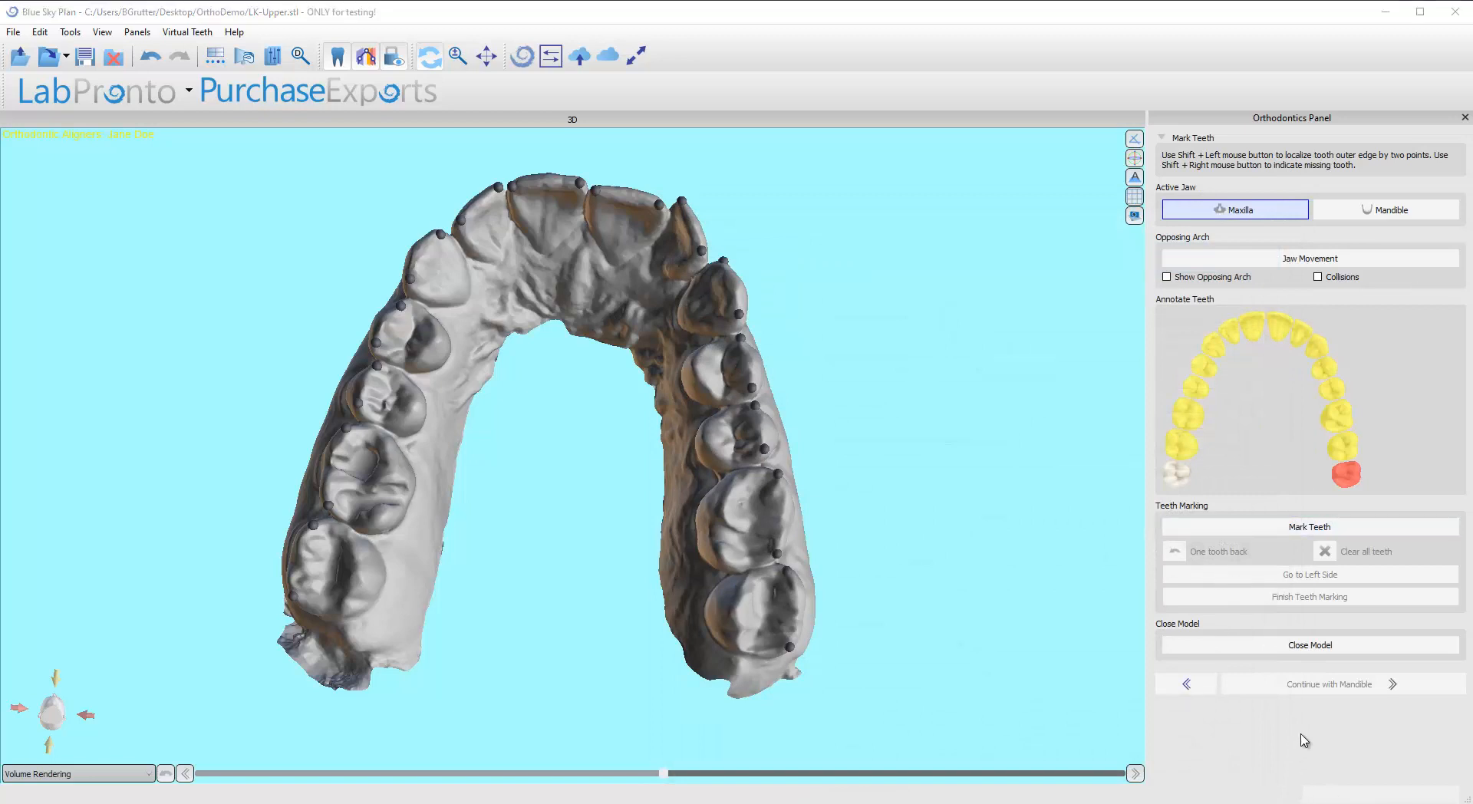
# Step: Close the maxilla model with a solid base and continue with the mandible
pyautogui.click(1271, 652)
pyautogui.moveTo(889, 444); pyautogui.dragTo(637, 382)
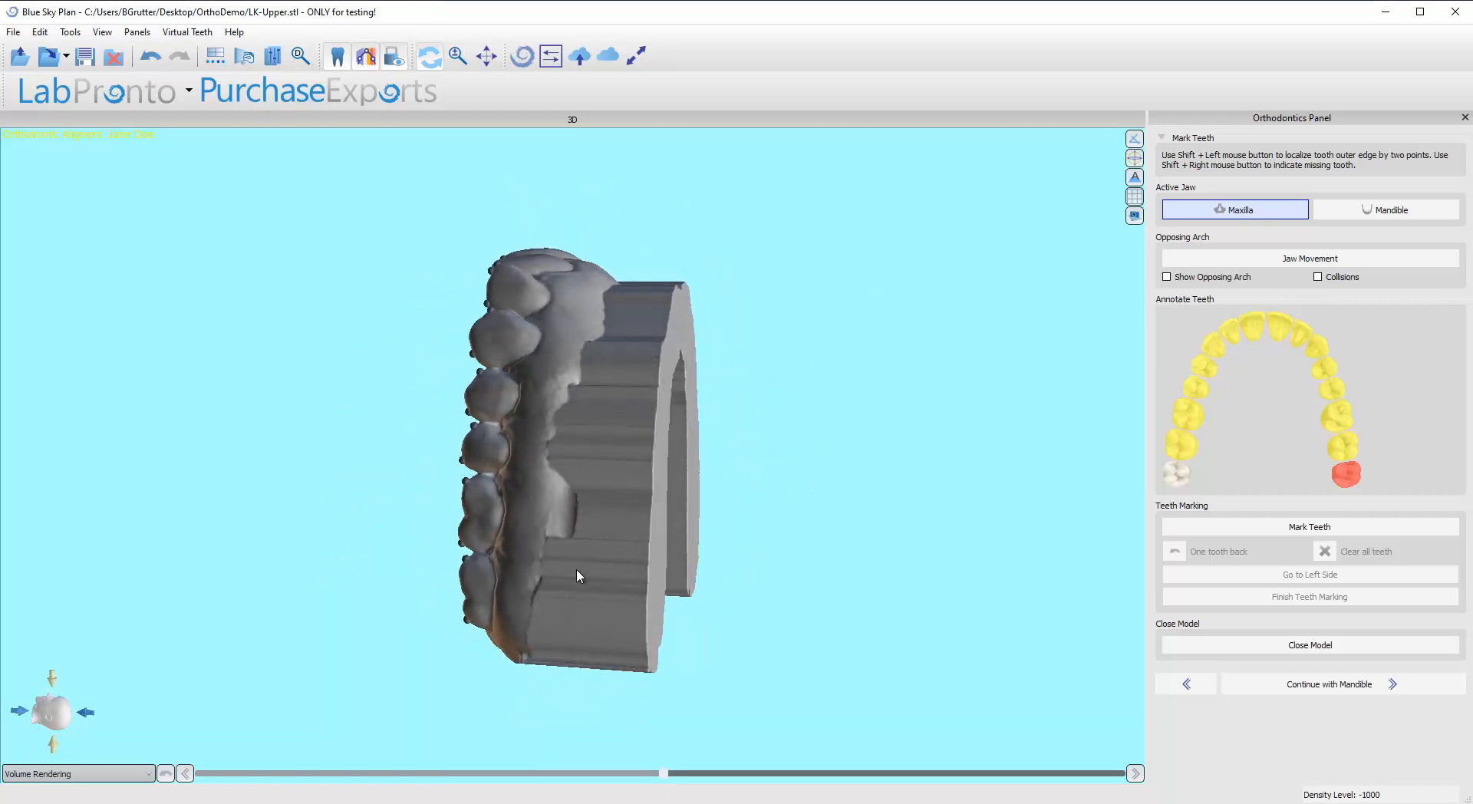
pyautogui.moveTo(579, 575); pyautogui.dragTo(585, 345)
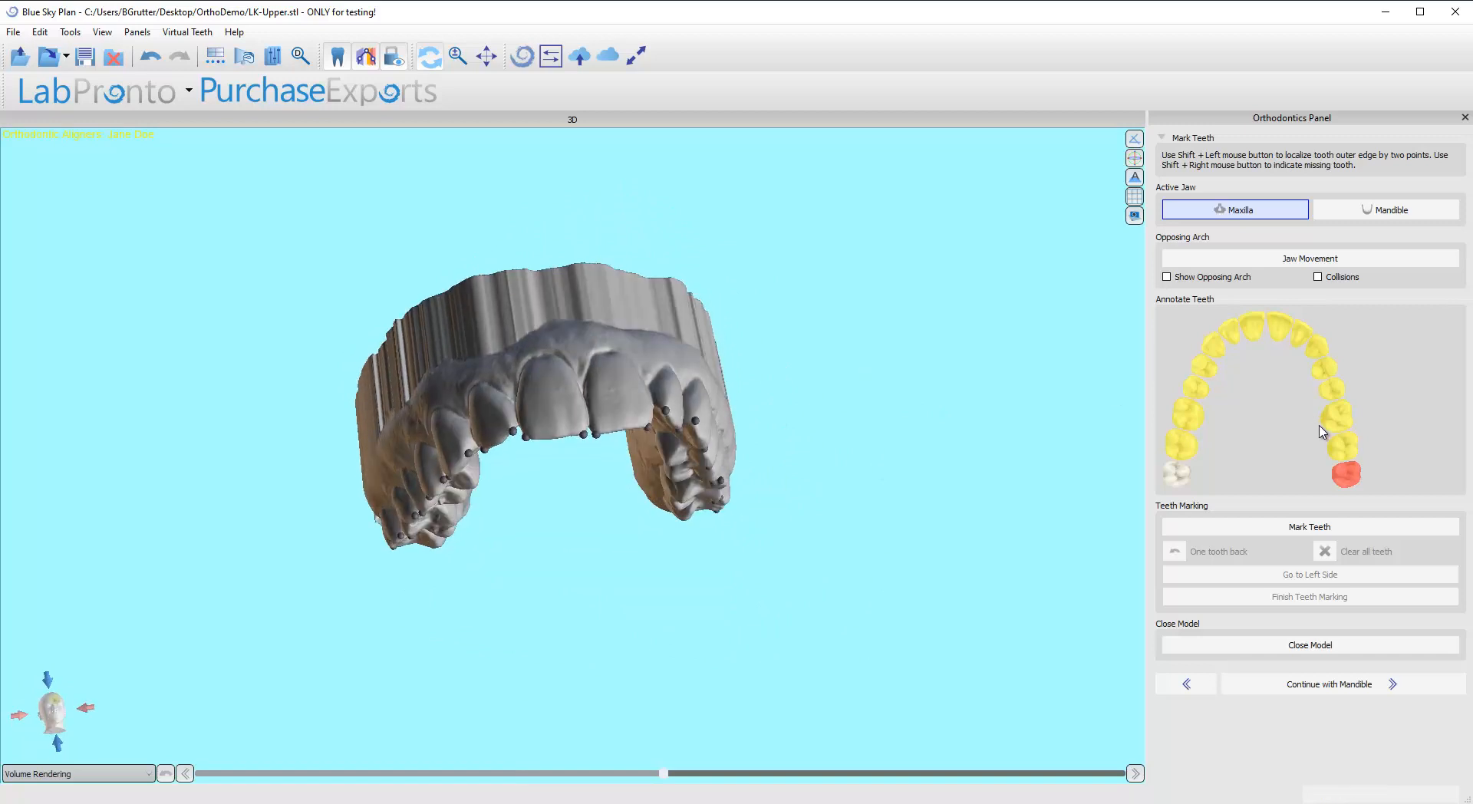
pyautogui.click(1302, 687)
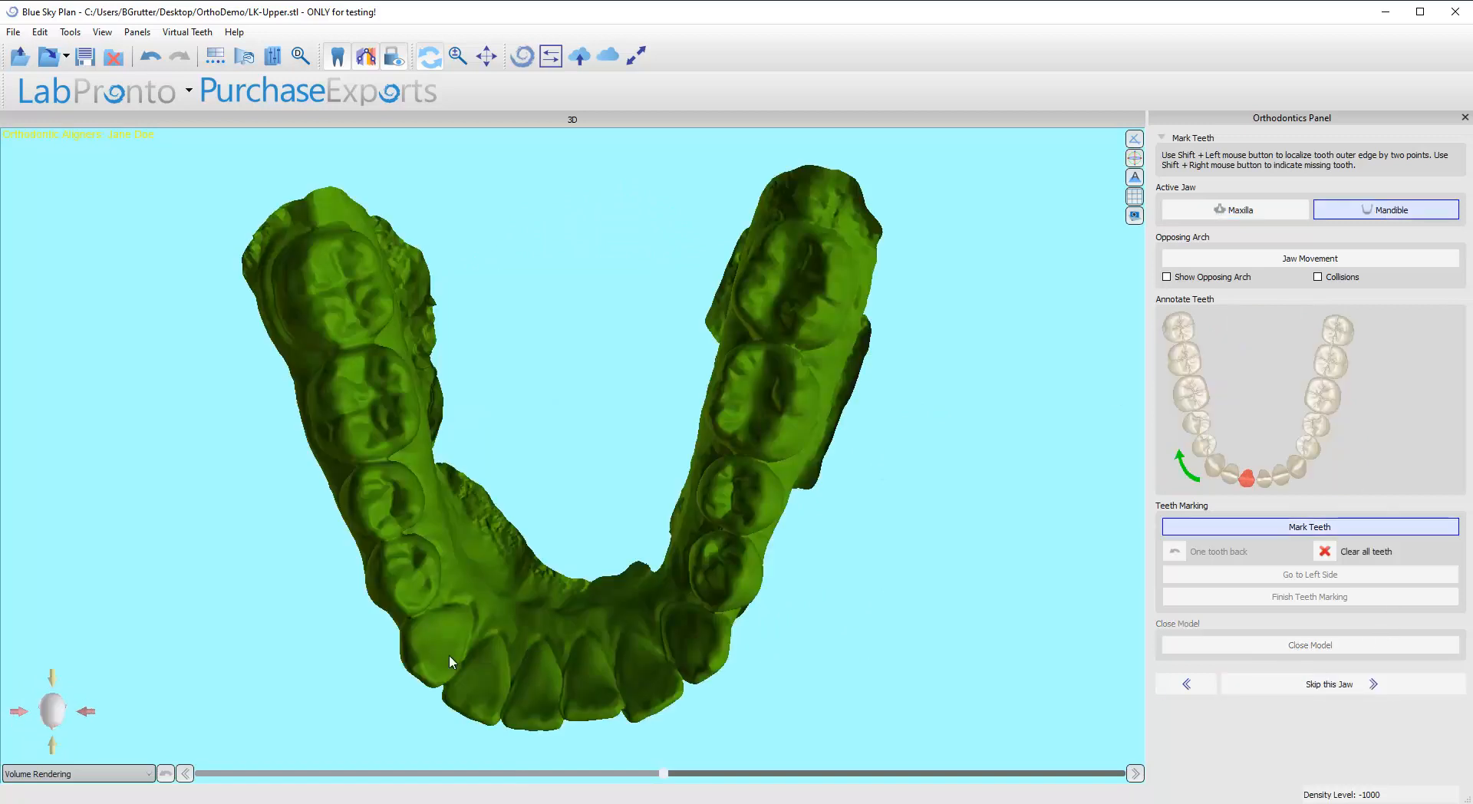
# Step: Mark the outer edges of the lower right central incisor, lateral incisor and canine with two points each
pyautogui.moveTo(449, 655); pyautogui.dragTo(626, 643)
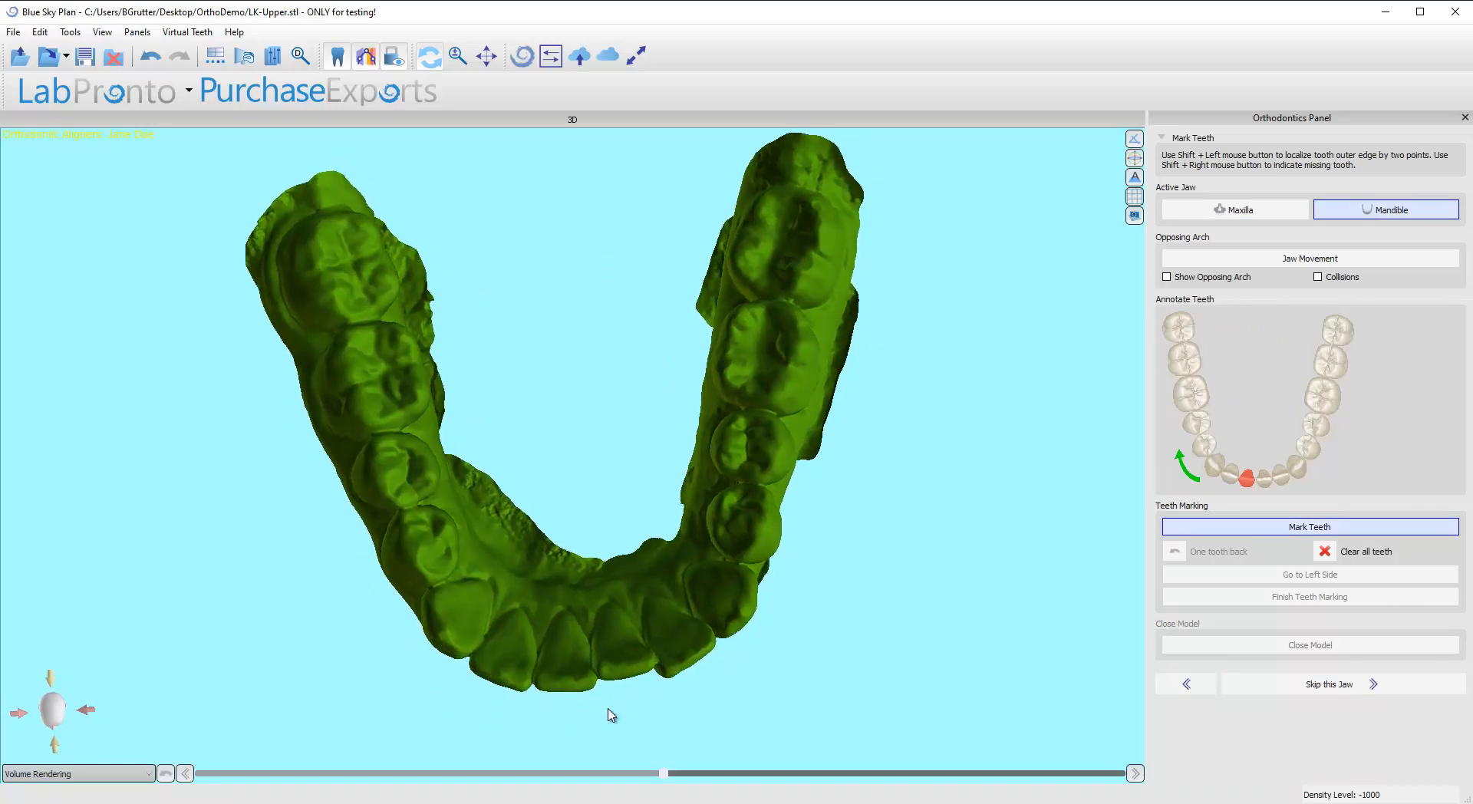
pyautogui.scroll(3, 611, 715)
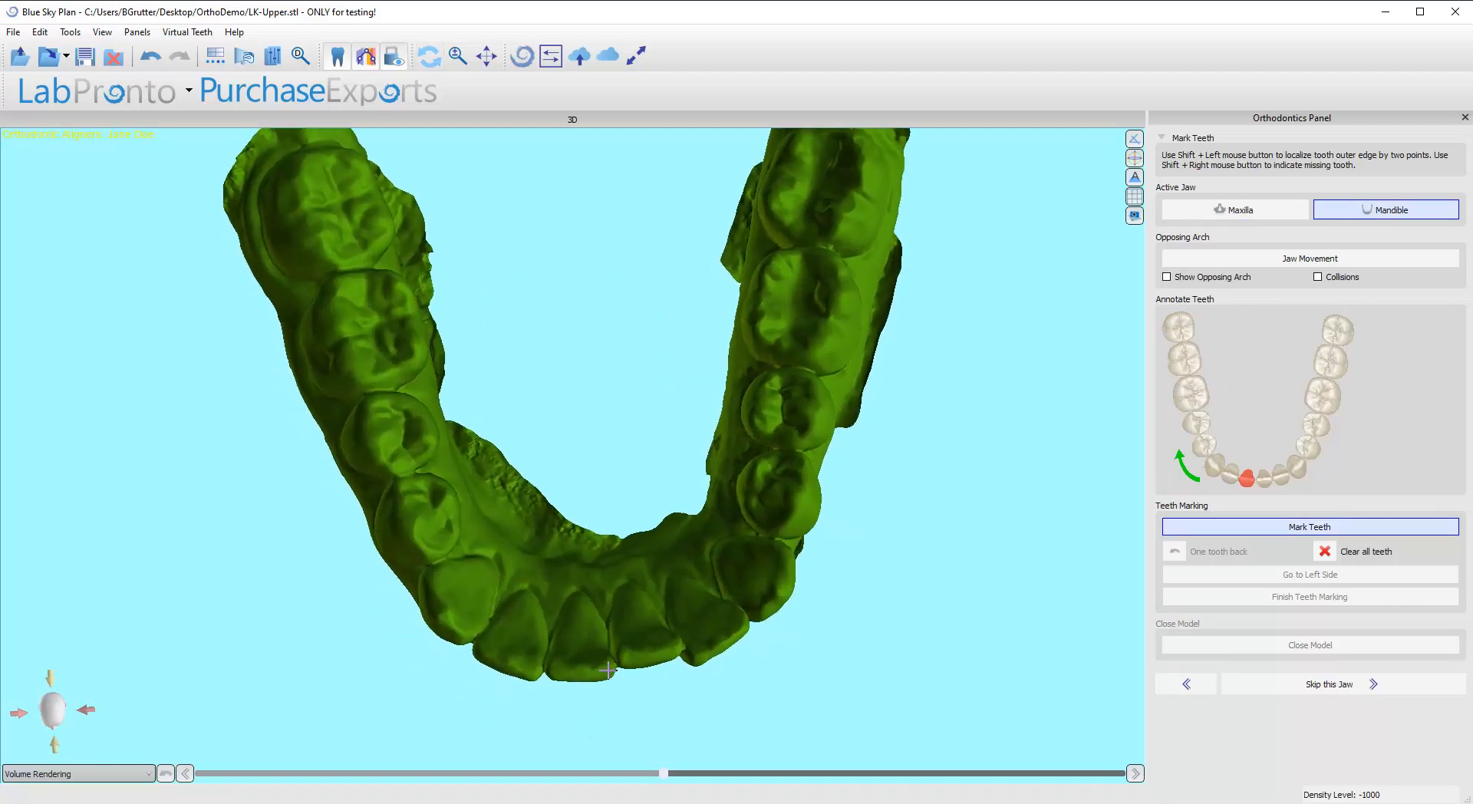
pyautogui.keyDown('shift'); pyautogui.click(608, 671); pyautogui.keyUp('shift')
pyautogui.keyDown('shift'); pyautogui.click(551, 673); pyautogui.keyUp('shift')
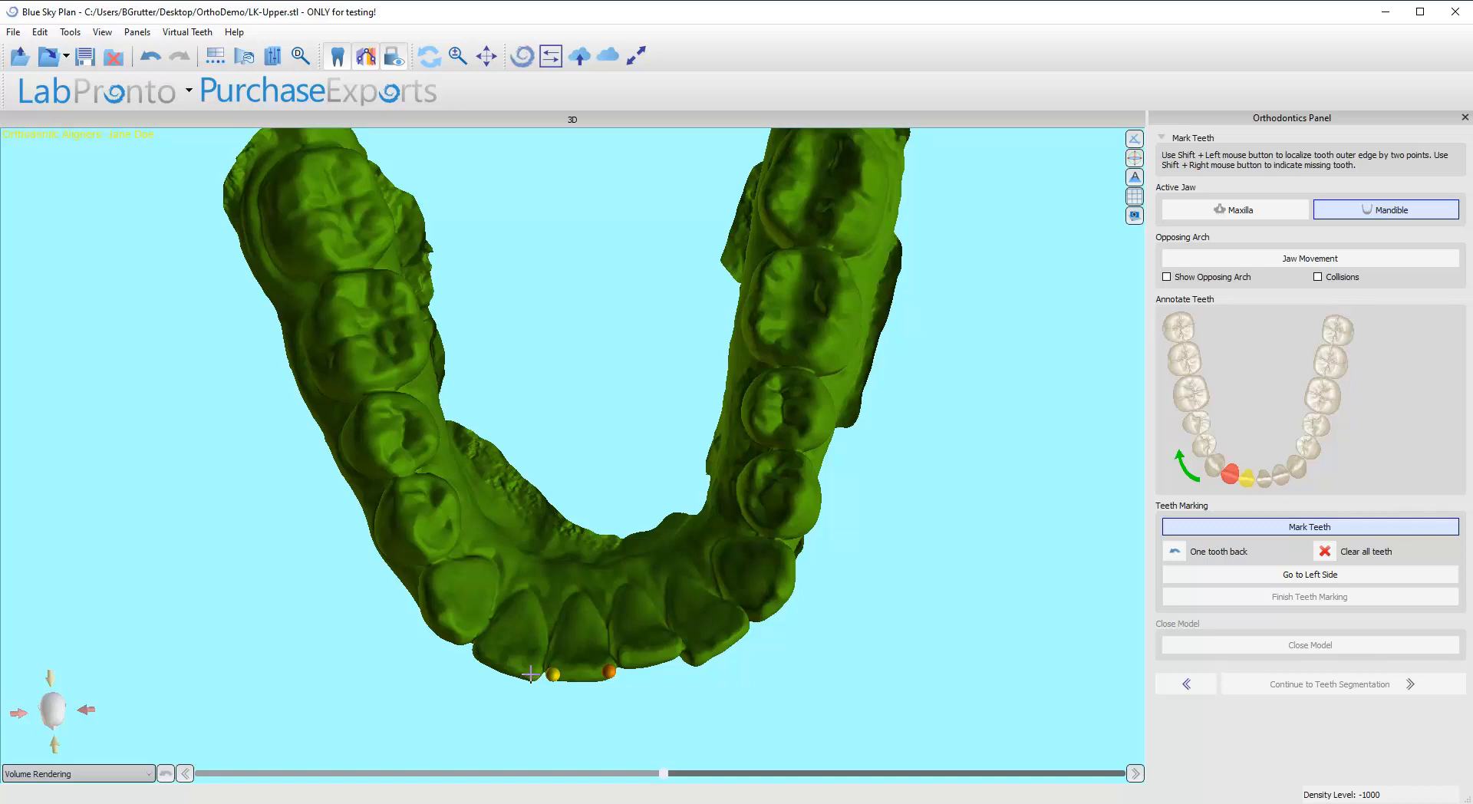
pyautogui.keyDown('shift'); pyautogui.click(531, 673); pyautogui.keyUp('shift')
pyautogui.keyDown('shift'); pyautogui.click(480, 650); pyautogui.keyUp('shift')
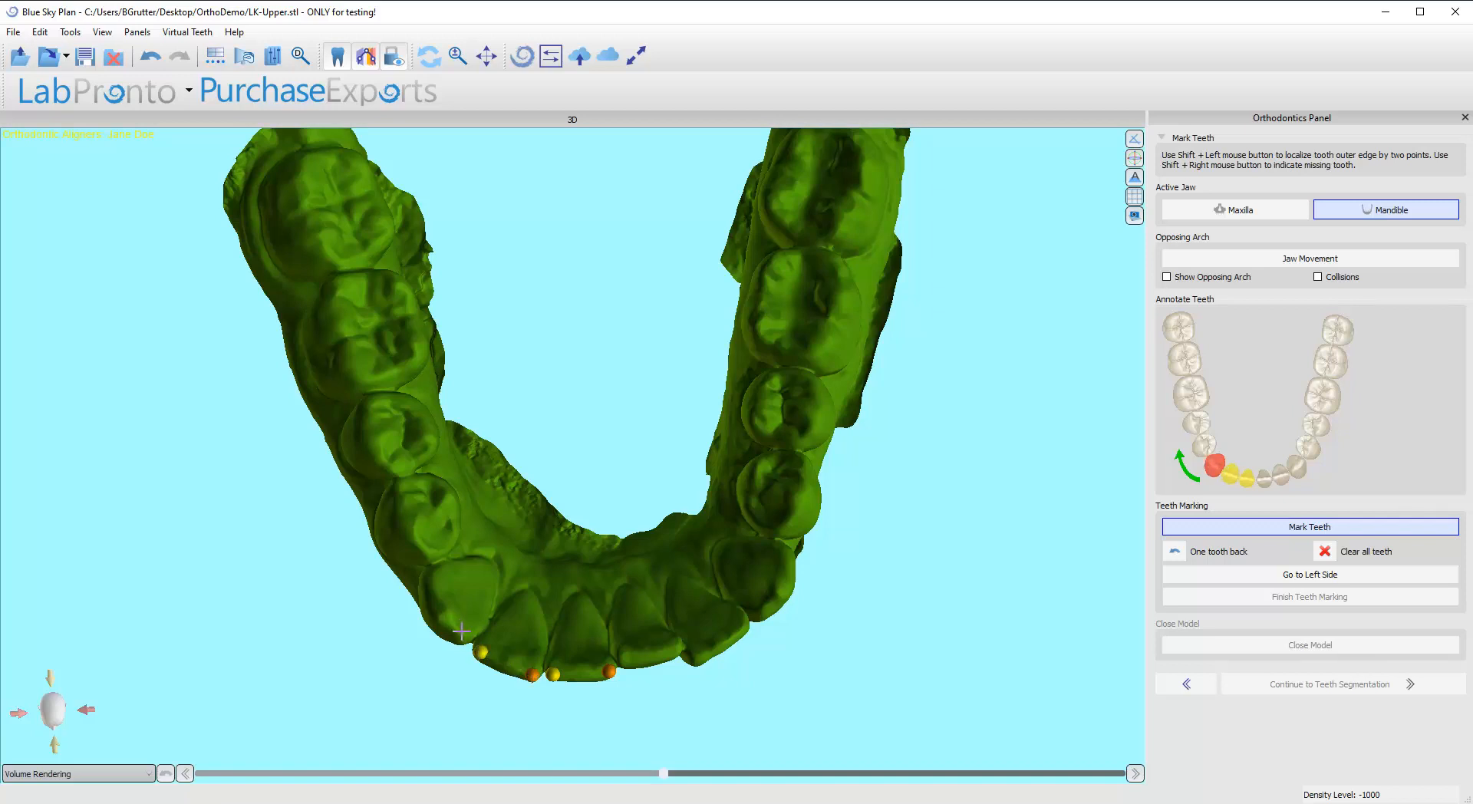
pyautogui.keyDown('shift'); pyautogui.click(432, 574); pyautogui.keyUp('shift')
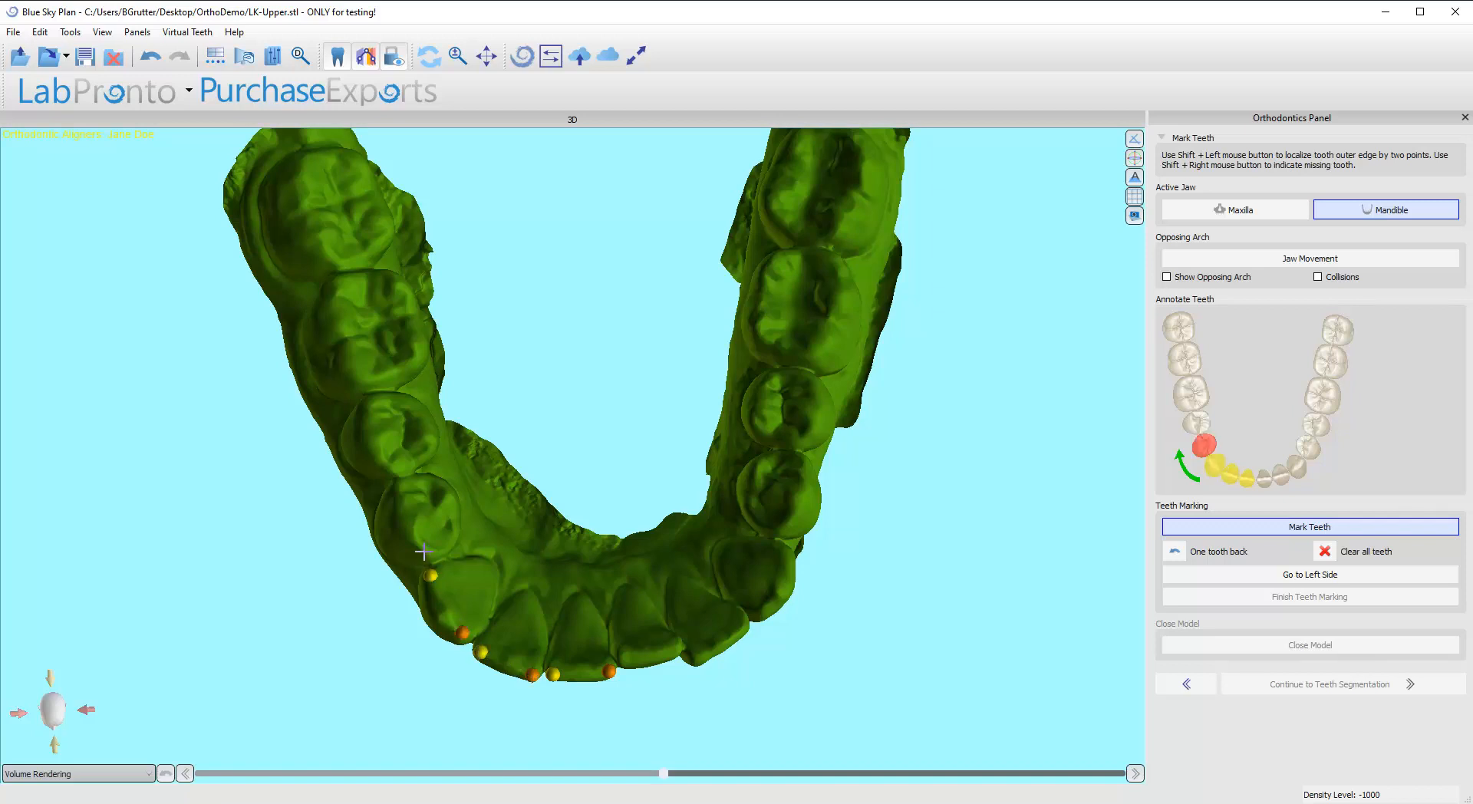
# Step: Mark the outer edges of the lower right first and second premolars and first and second molars with two points each
pyautogui.keyDown('shift'); pyautogui.click(423, 551); pyautogui.keyUp('shift')
pyautogui.keyDown('shift'); pyautogui.click(401, 492); pyautogui.keyUp('shift')
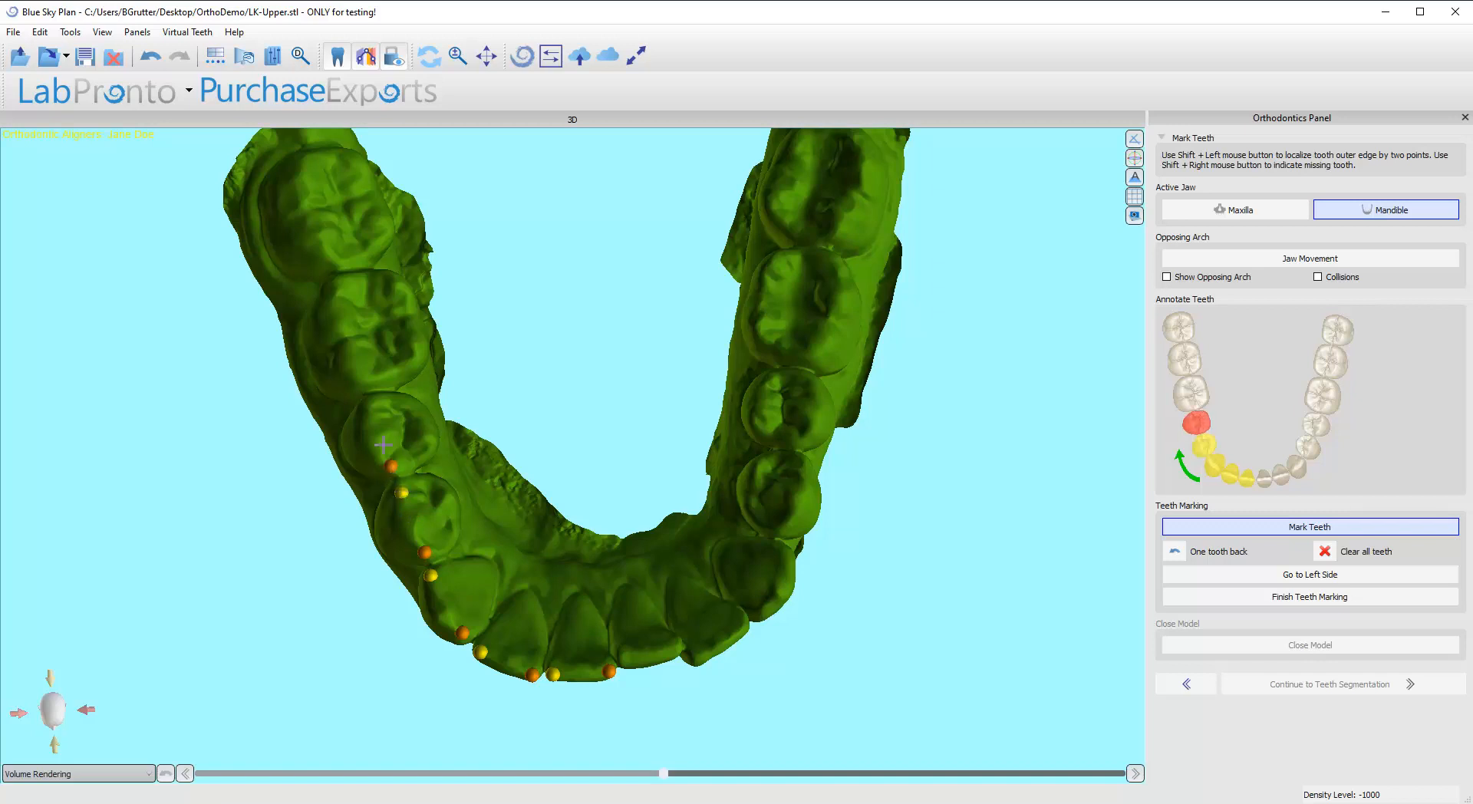
pyautogui.keyDown('shift'); pyautogui.click(368, 403); pyautogui.keyUp('shift')
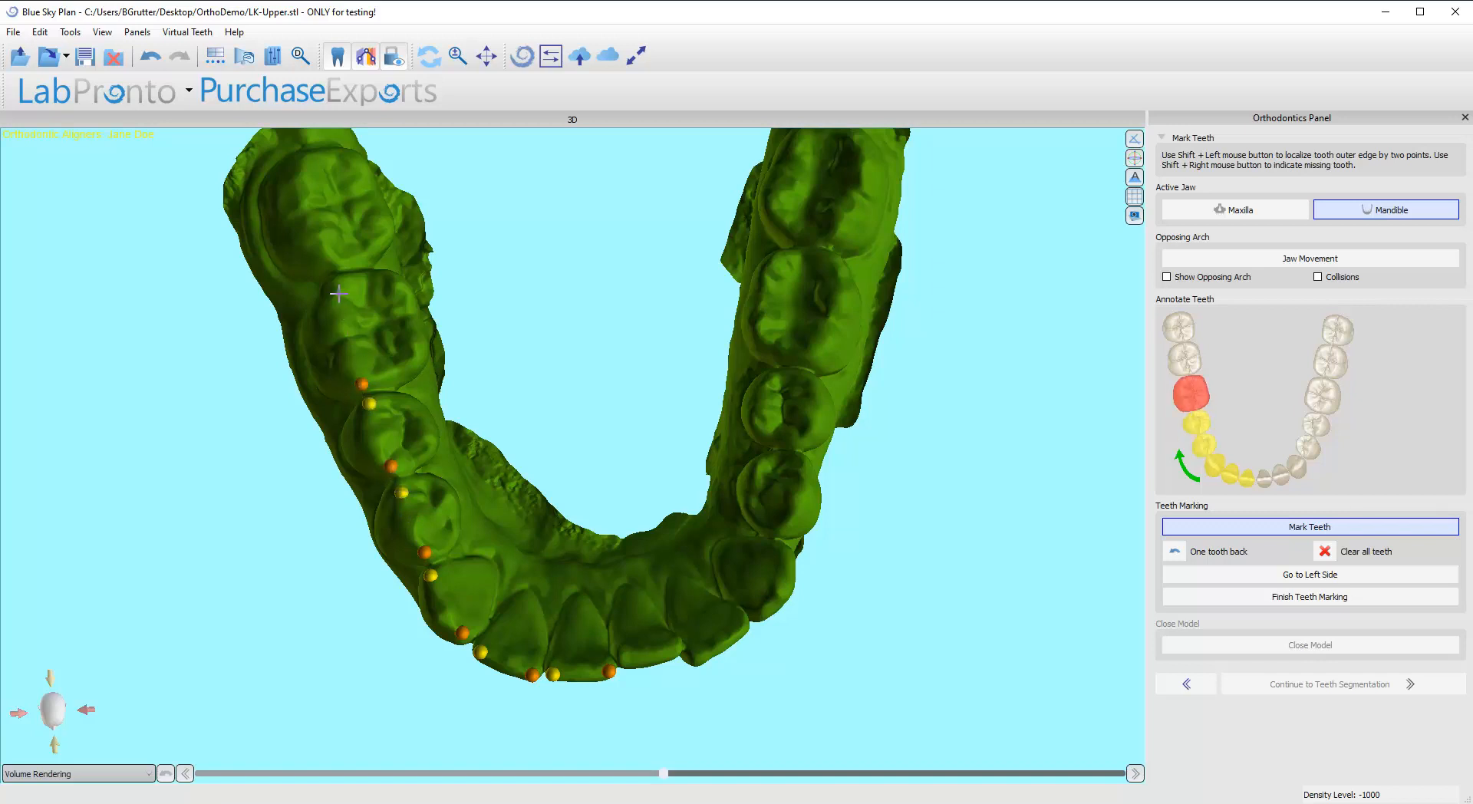
pyautogui.keyDown('shift'); pyautogui.click(331, 289); pyautogui.keyUp('shift')
pyautogui.keyDown('shift'); pyautogui.click(326, 264); pyautogui.keyUp('shift')
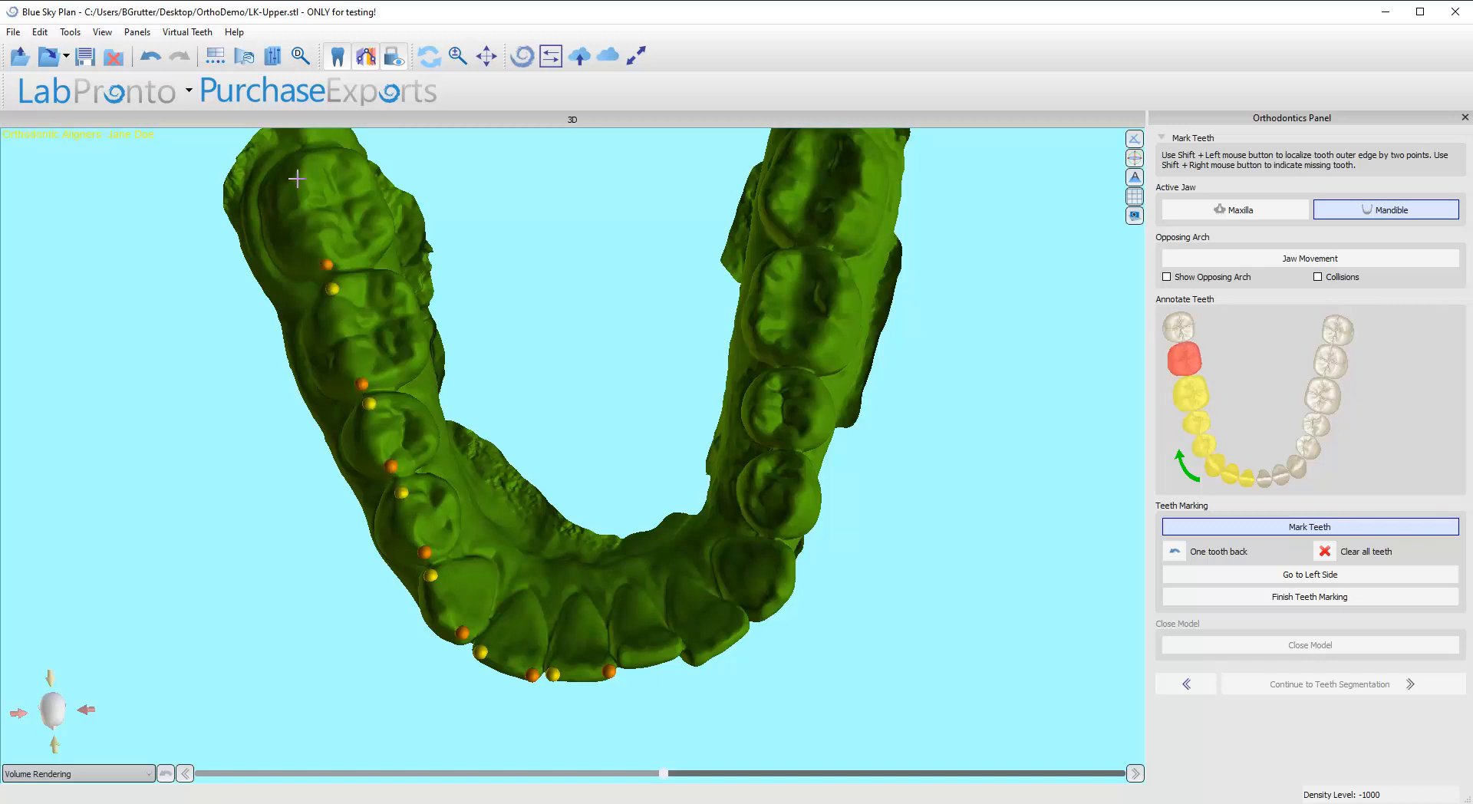
pyautogui.keyDown('shift'); pyautogui.click(297, 170); pyautogui.keyUp('shift')
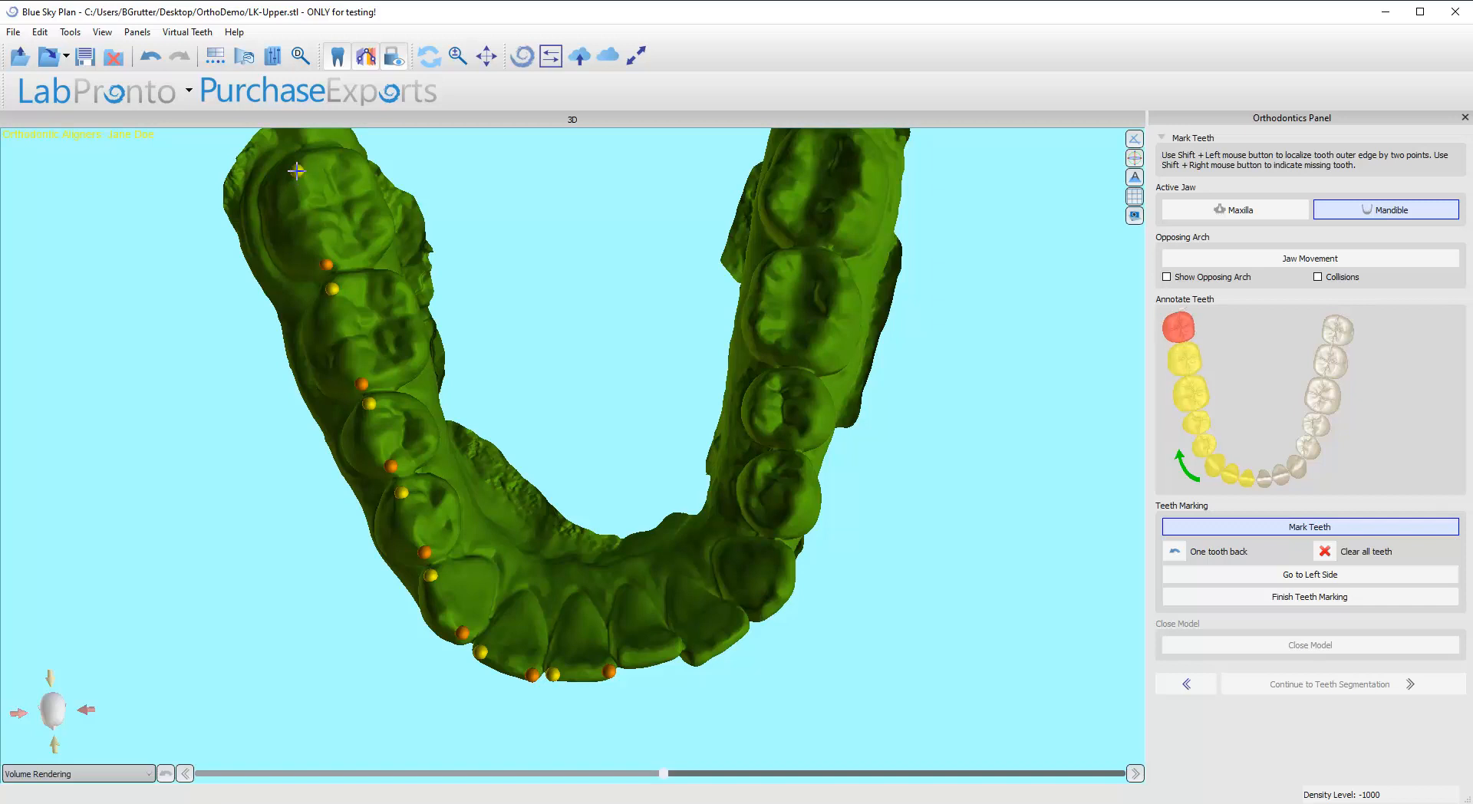
# Step: Switch the mandible marking to the left side and mark the central incisor, lateral incisor and canine with two points each
pyautogui.click(1260, 588)
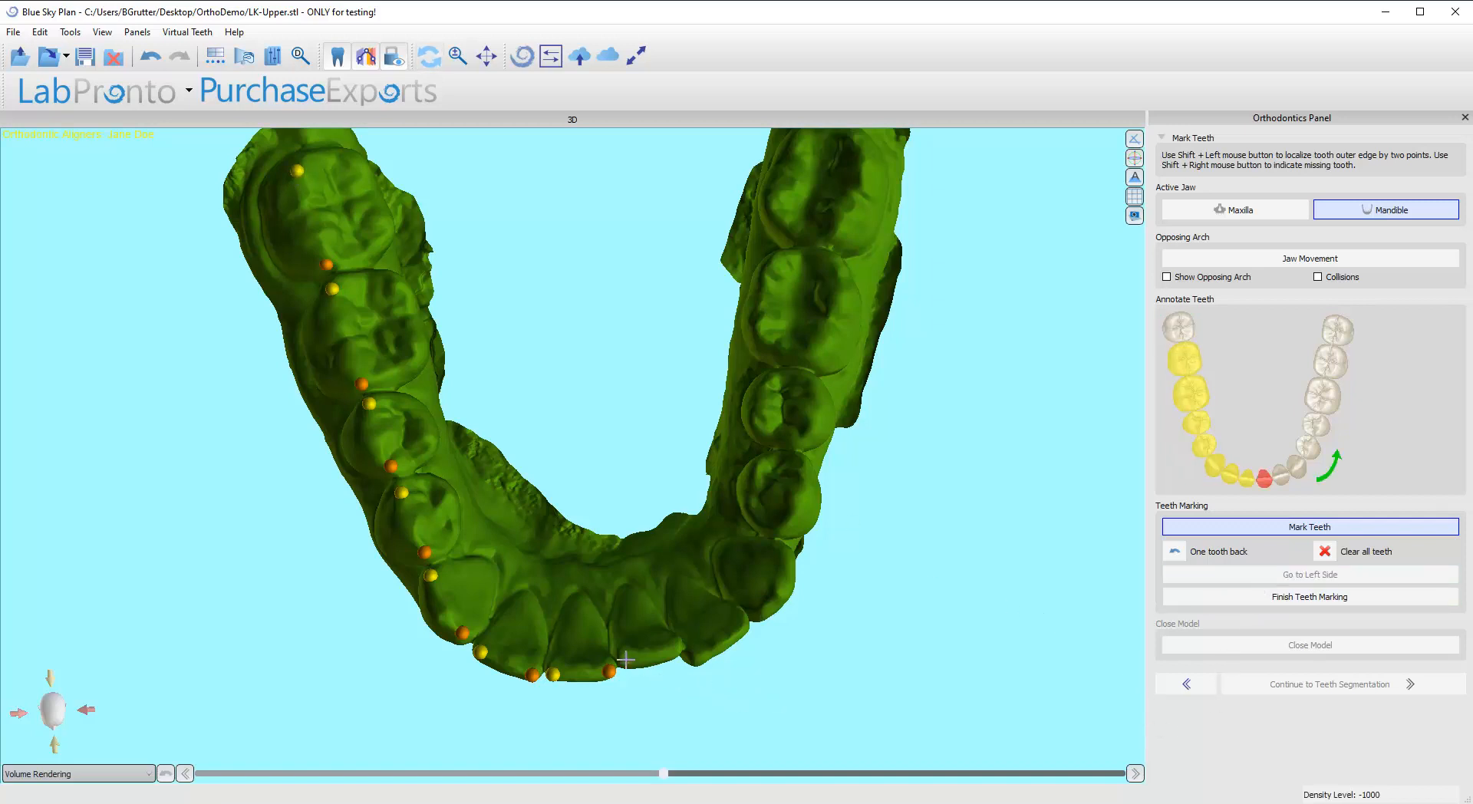
pyautogui.keyDown('shift'); pyautogui.click(678, 647); pyautogui.keyUp('shift')
pyautogui.keyDown('shift'); pyautogui.click(742, 624); pyautogui.keyUp('shift')
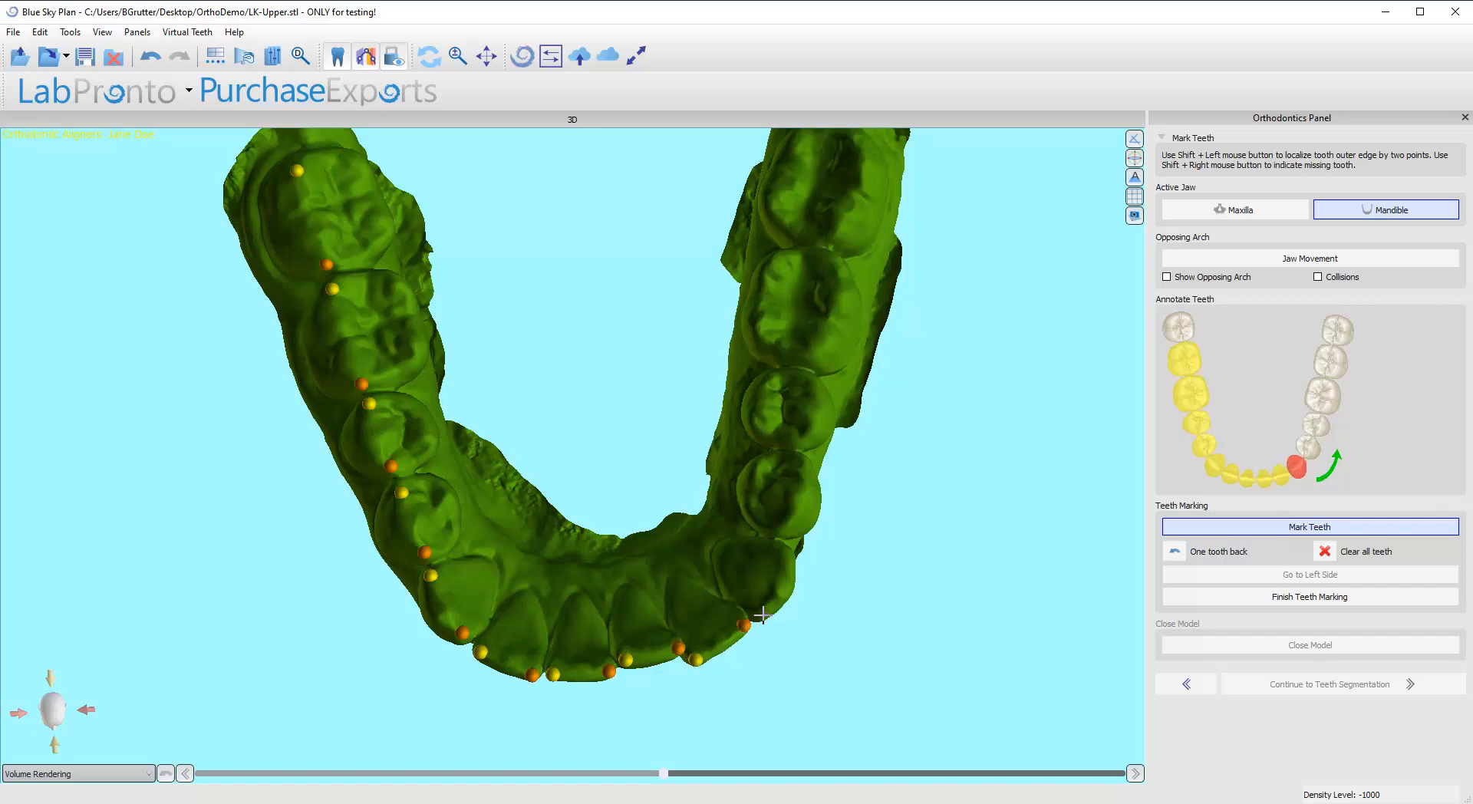
pyautogui.keyDown('shift'); pyautogui.click(786, 560); pyautogui.keyUp('shift')
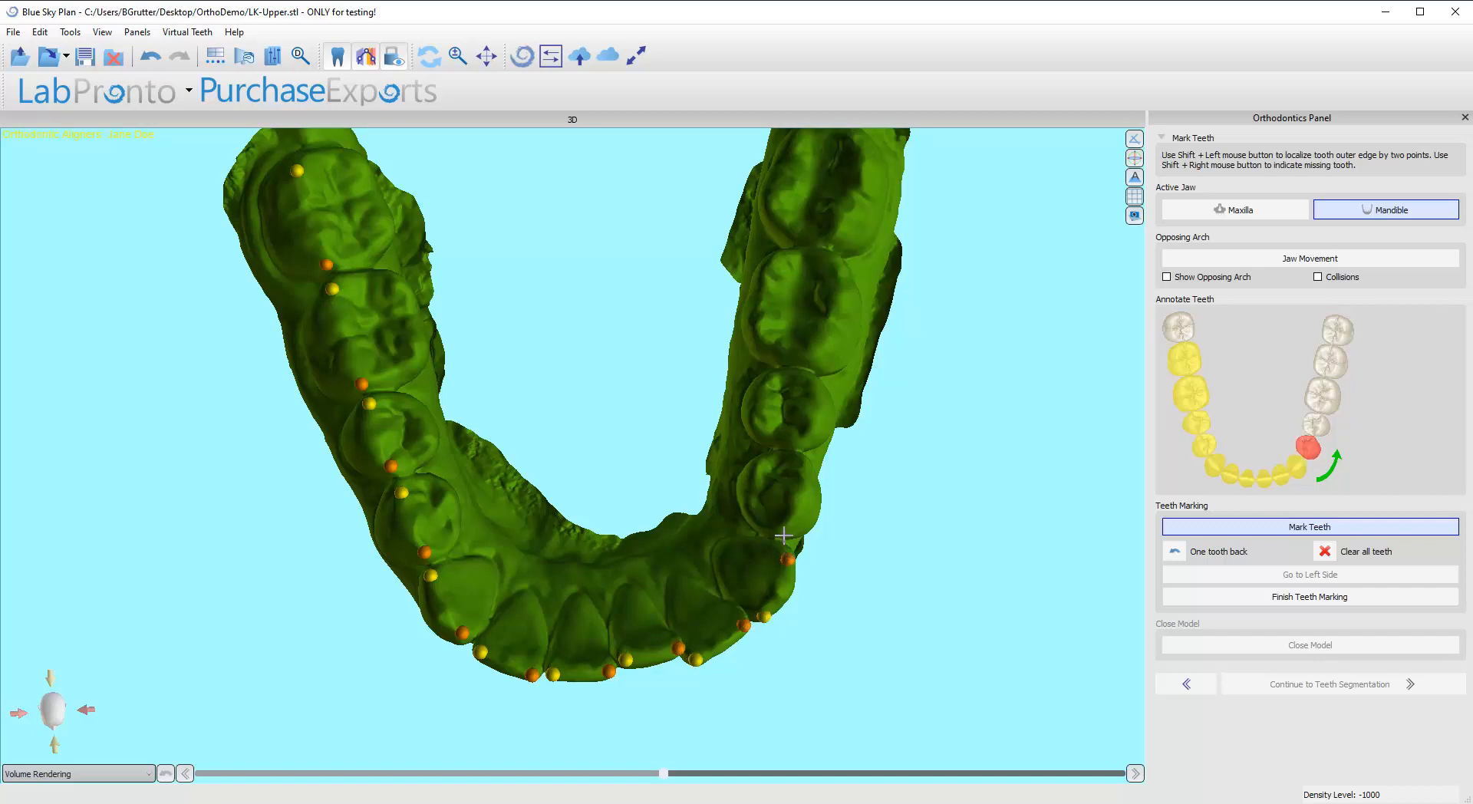
# Step: Mark the outer edges of the lower left first and second premolars and first and second molars with two points each
pyautogui.keyDown('shift'); pyautogui.click(784, 531); pyautogui.keyUp('shift')
pyautogui.keyDown('shift'); pyautogui.click(801, 465); pyautogui.keyUp('shift')
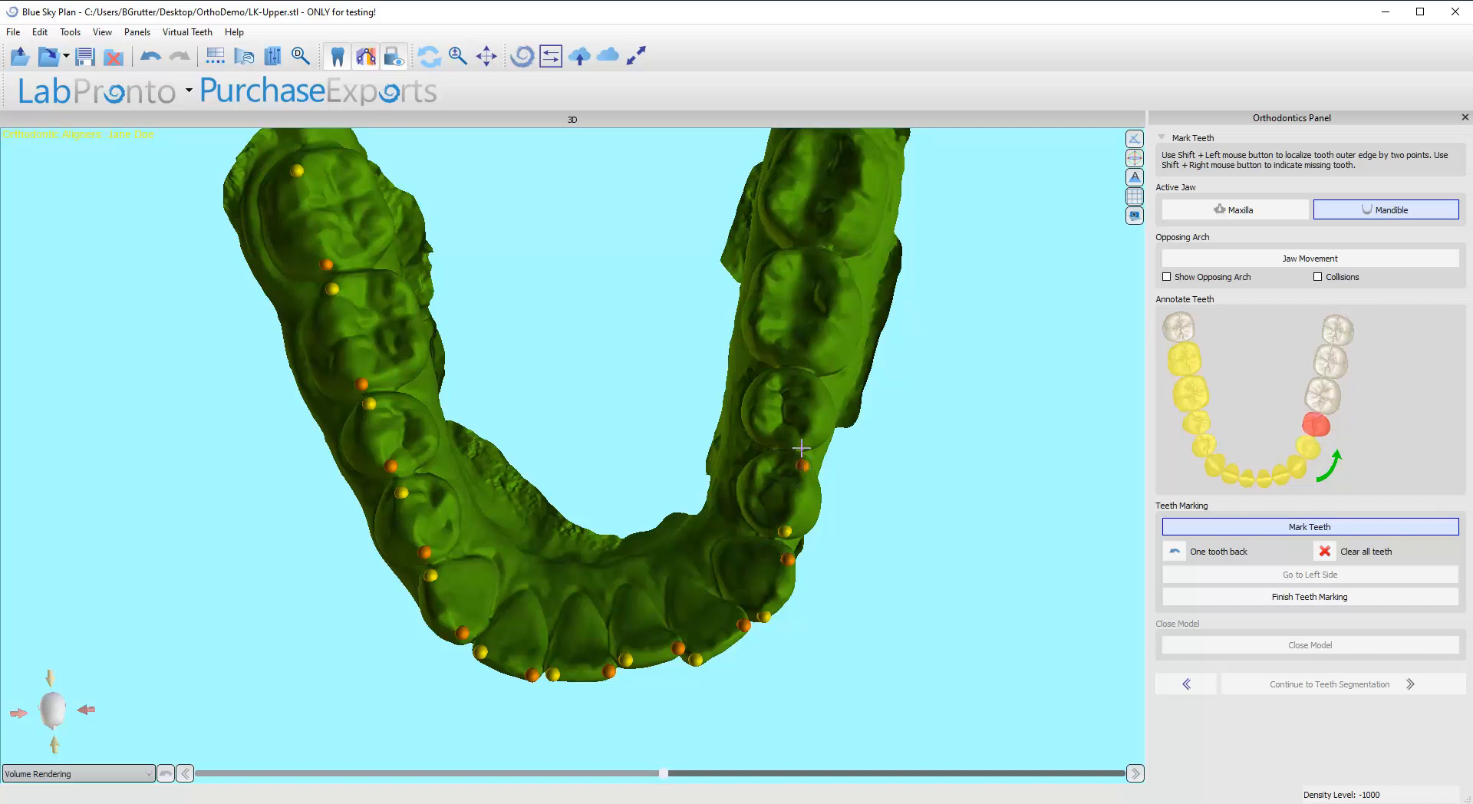
pyautogui.keyDown('shift'); pyautogui.click(804, 443); pyautogui.keyUp('shift')
pyautogui.keyDown('shift'); pyautogui.click(809, 382); pyautogui.keyUp('shift')
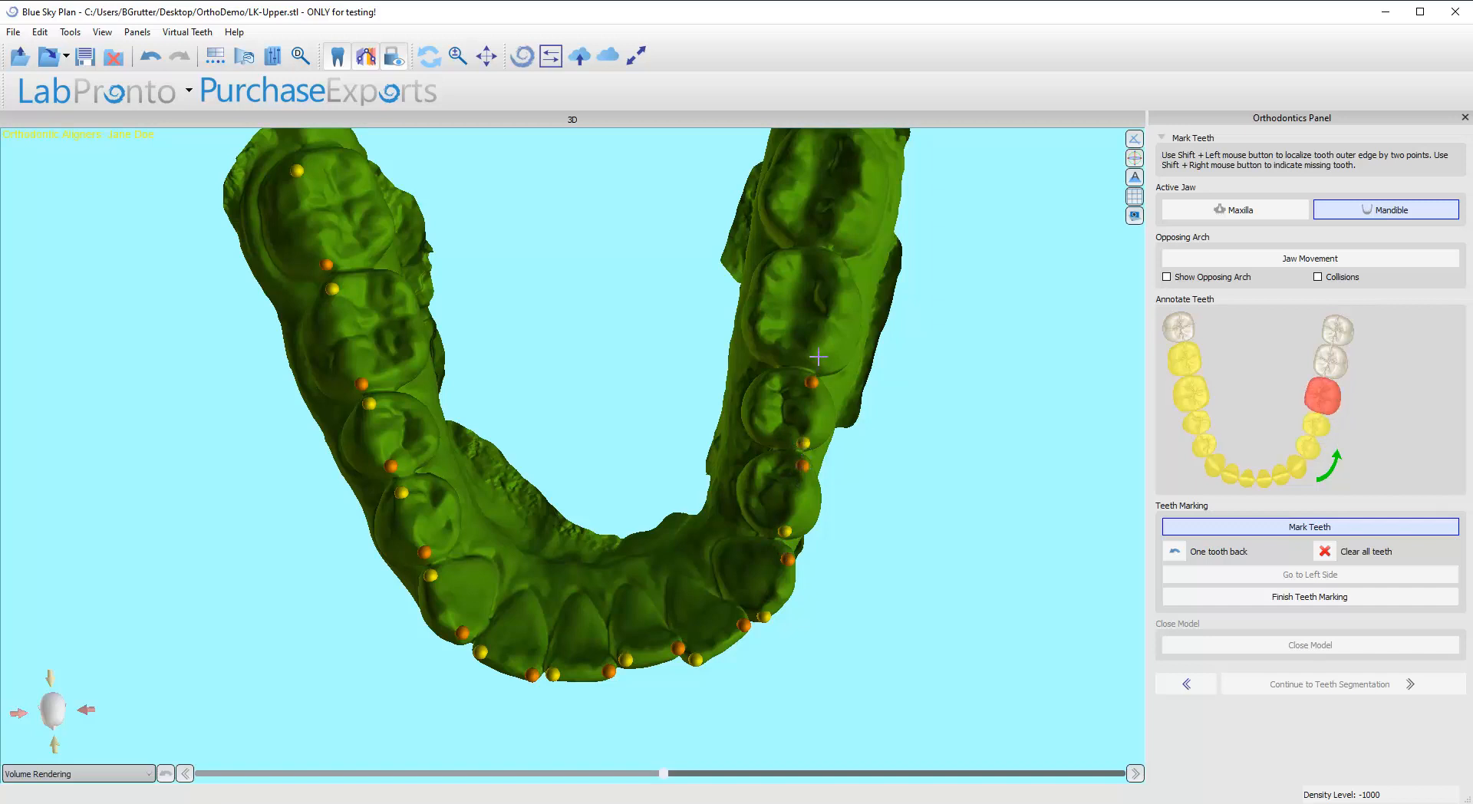
pyautogui.keyDown('shift'); pyautogui.click(835, 266); pyautogui.keyUp('shift')
pyautogui.moveTo(855, 310); pyautogui.dragTo(814, 465, button='middle')
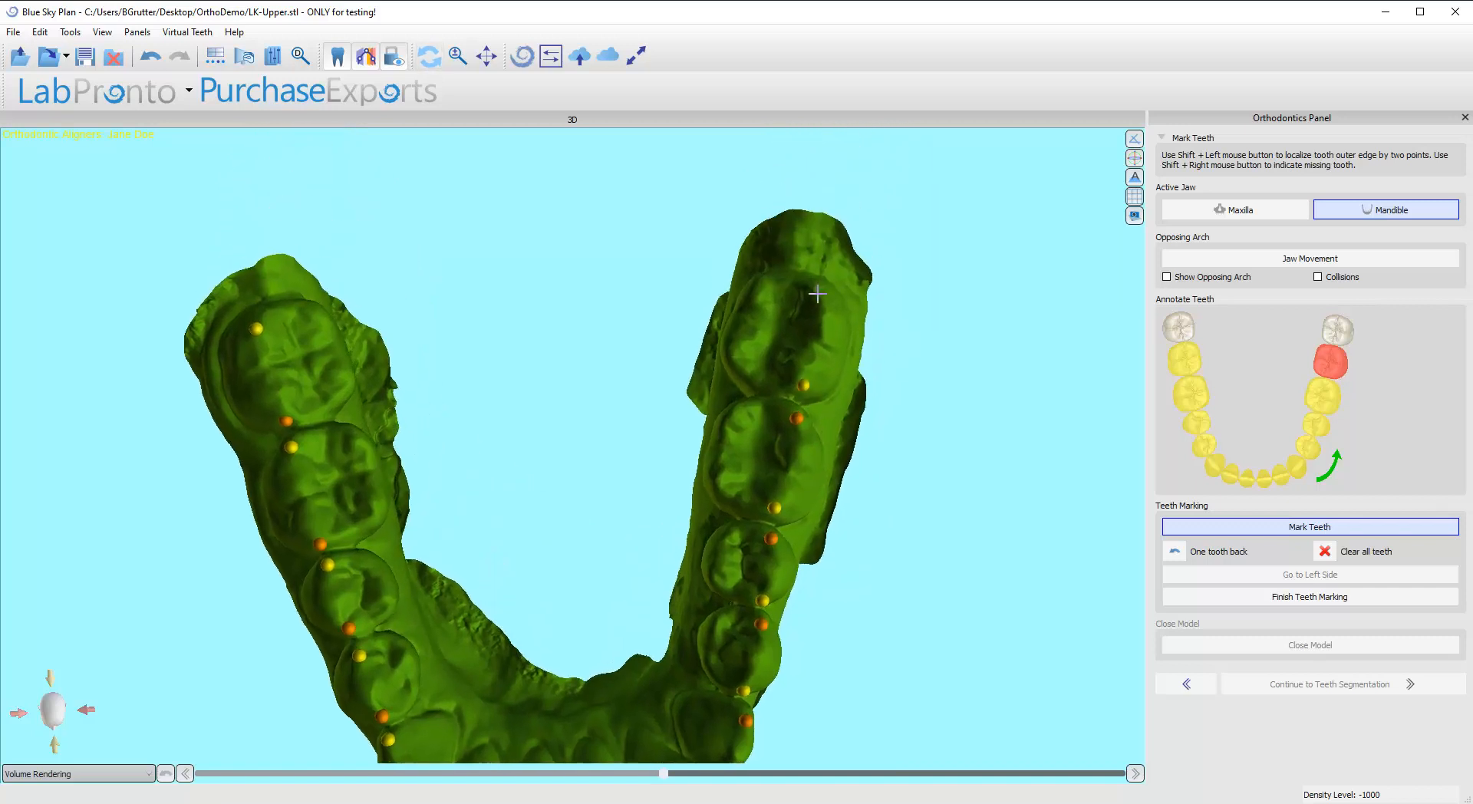
pyautogui.keyDown('shift'); pyautogui.click(825, 294); pyautogui.keyUp('shift')
# Step: Finish the mandible teeth marking and close the lower jaw model with a solid base
pyautogui.scroll(-5, 604, 575)
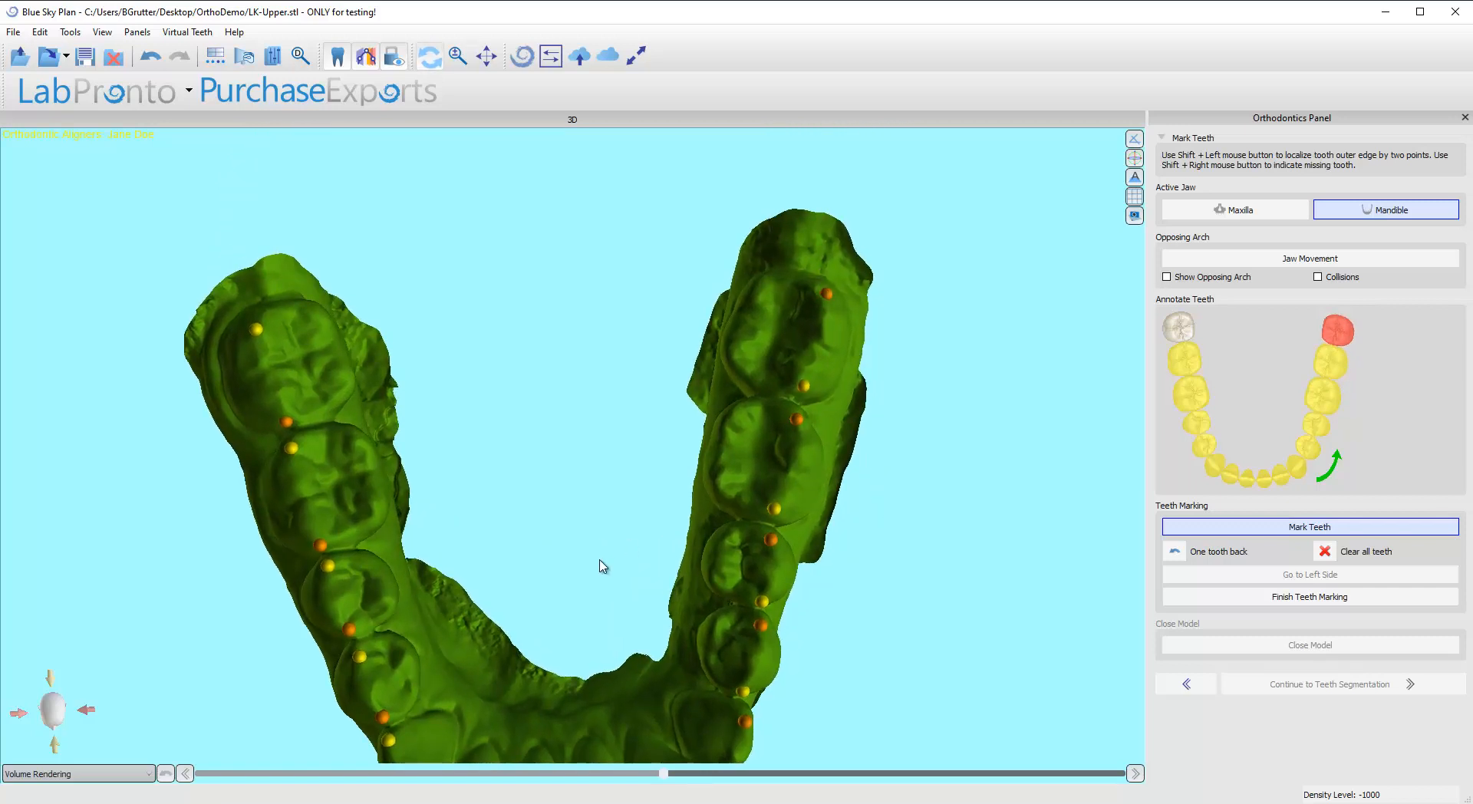
pyautogui.moveTo(604, 458); pyautogui.dragTo(610, 689)
pyautogui.click(1243, 597)
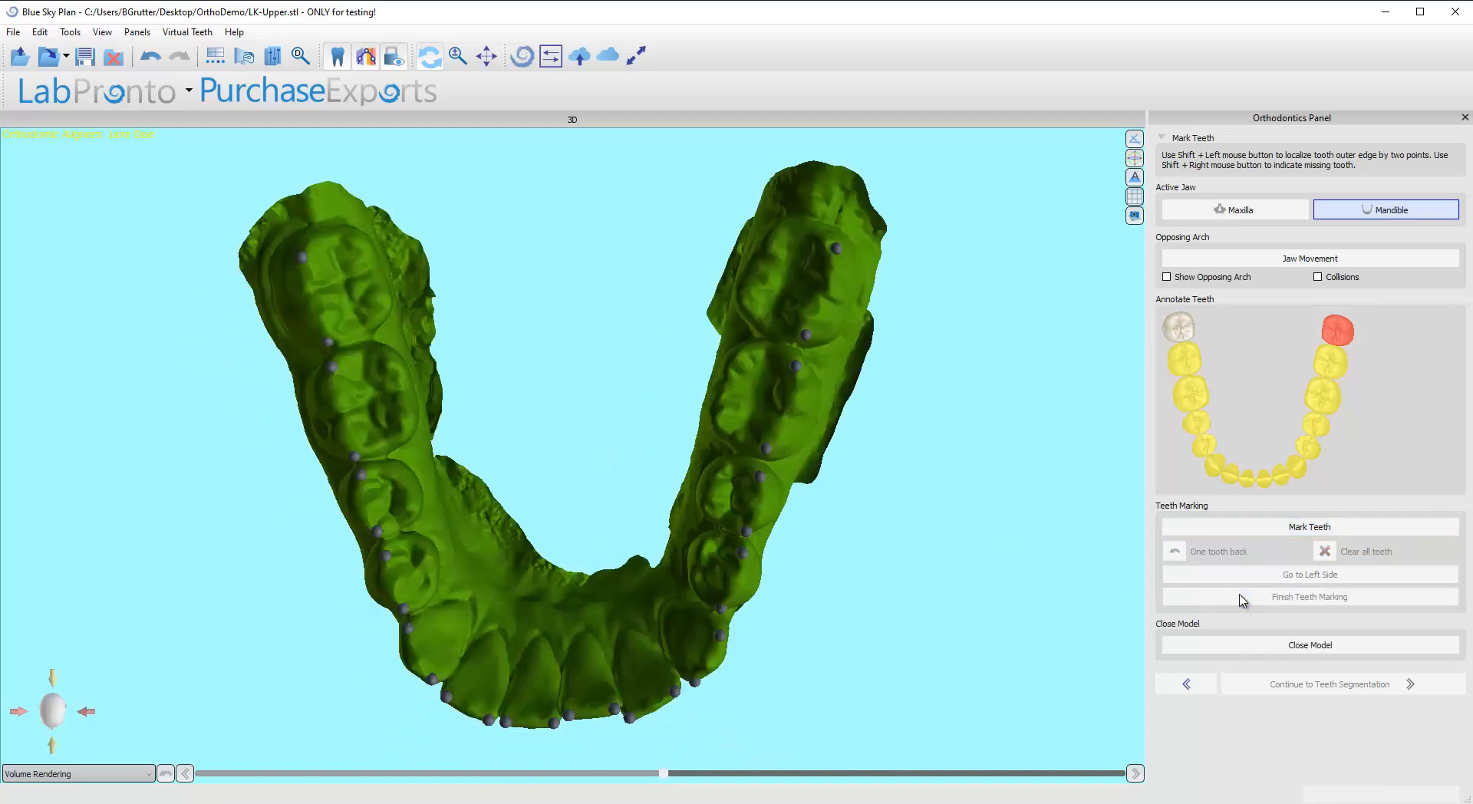
pyautogui.click(1233, 645)
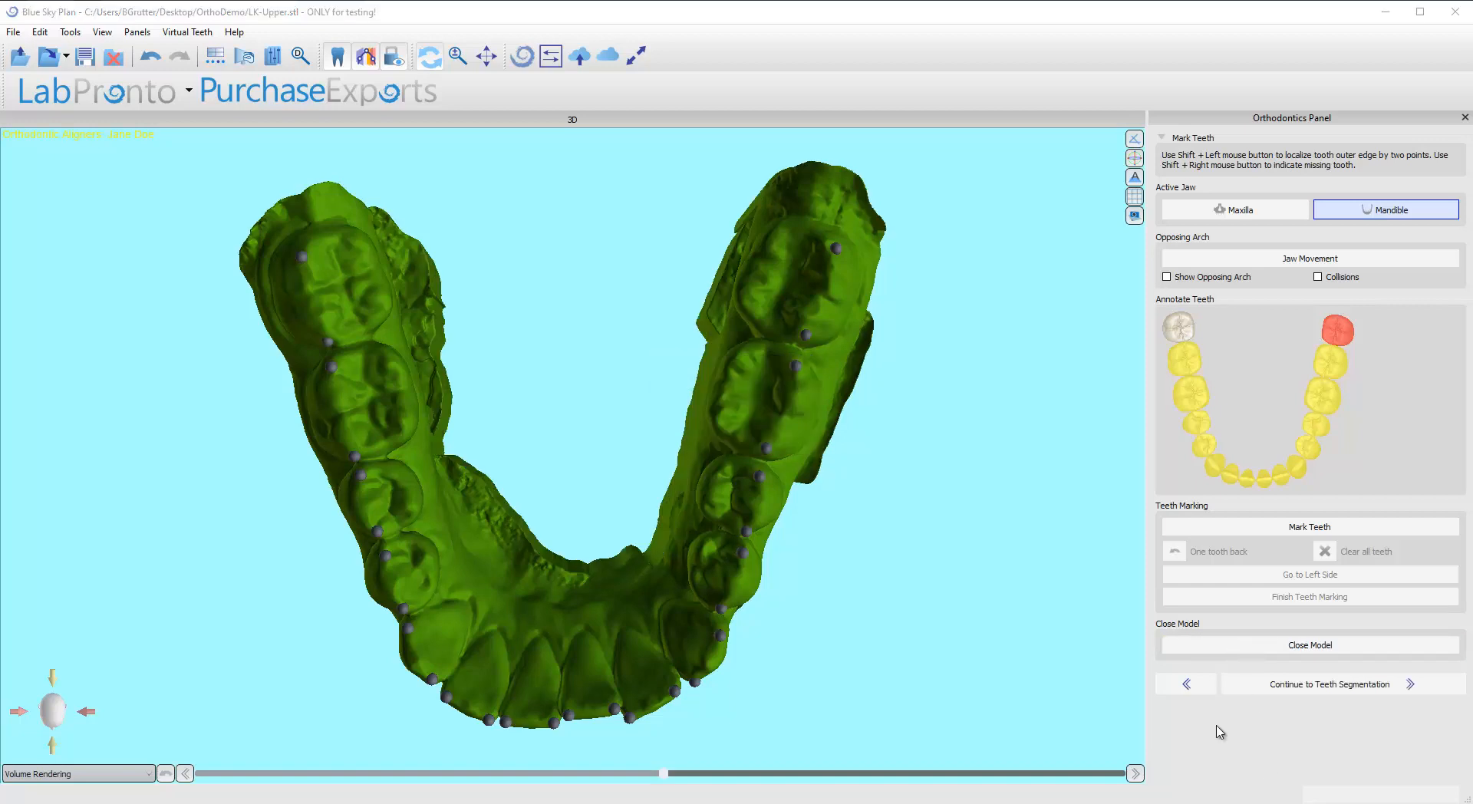
# Step: Inspect the closed mandible model and its base from several angles and continue to teeth segmentation
pyautogui.moveTo(826, 733); pyautogui.dragTo(871, 469)
pyautogui.moveTo(636, 357); pyautogui.dragTo(675, 568)
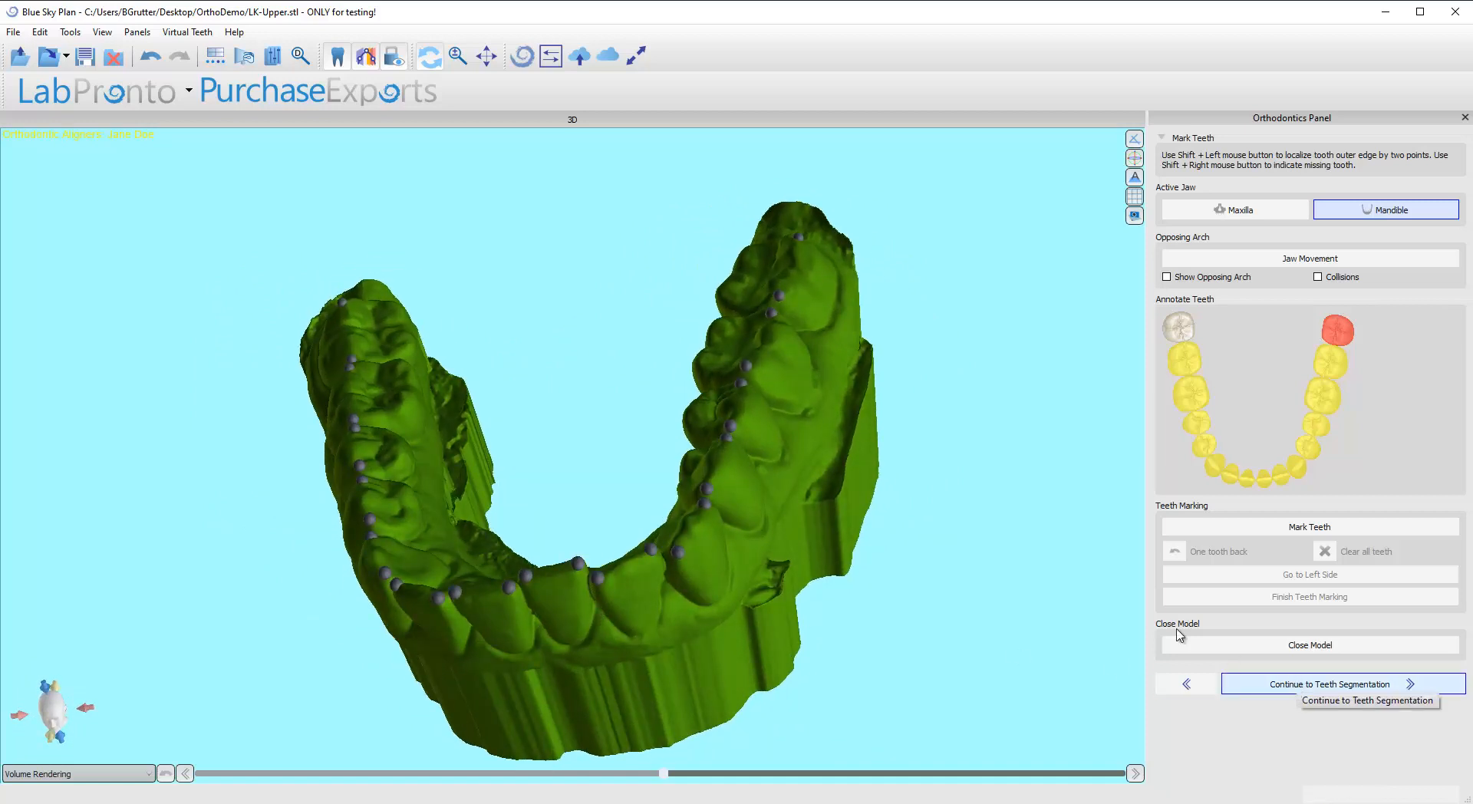
pyautogui.moveTo(851, 422); pyautogui.dragTo(518, 355)
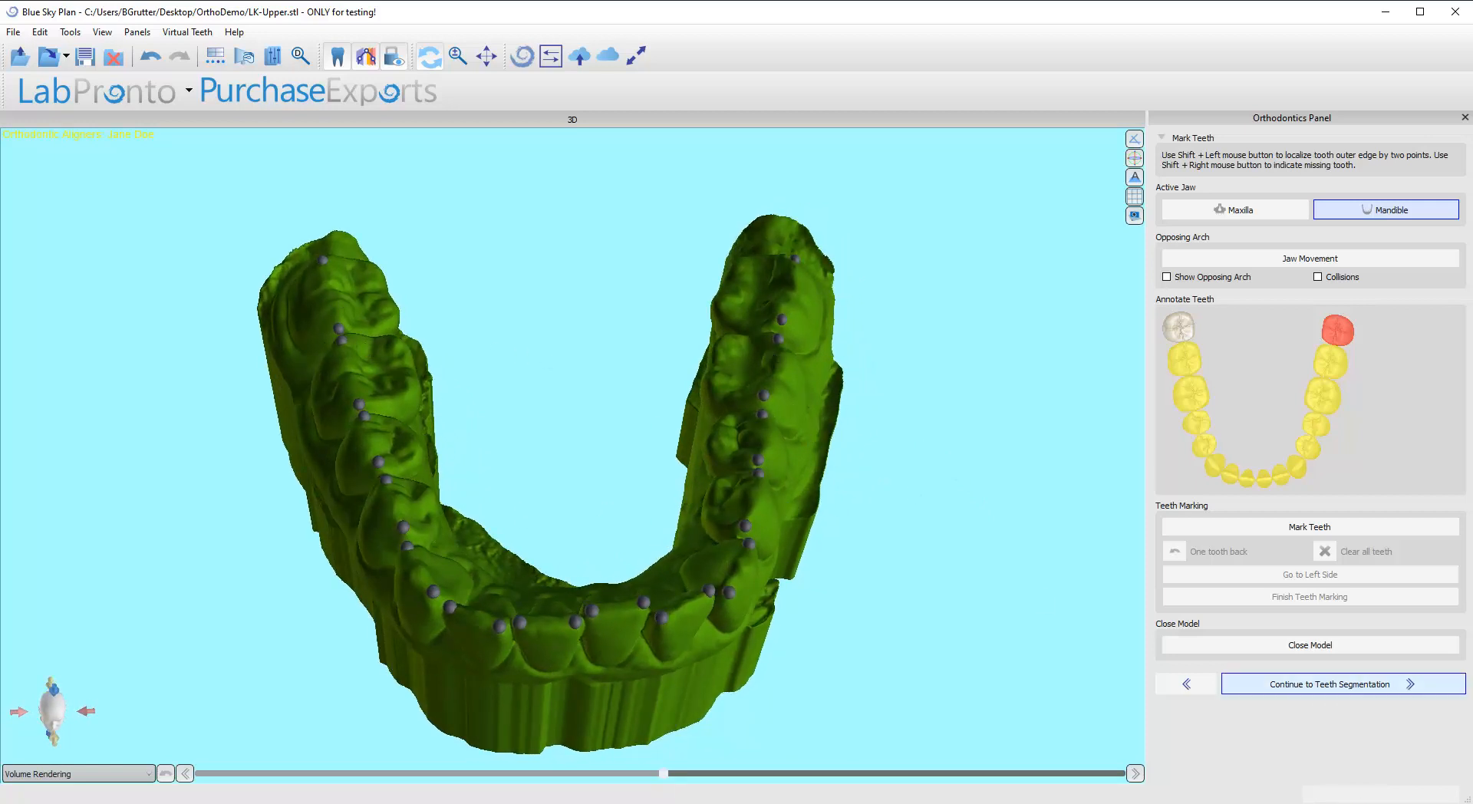
pyautogui.click(1331, 685)
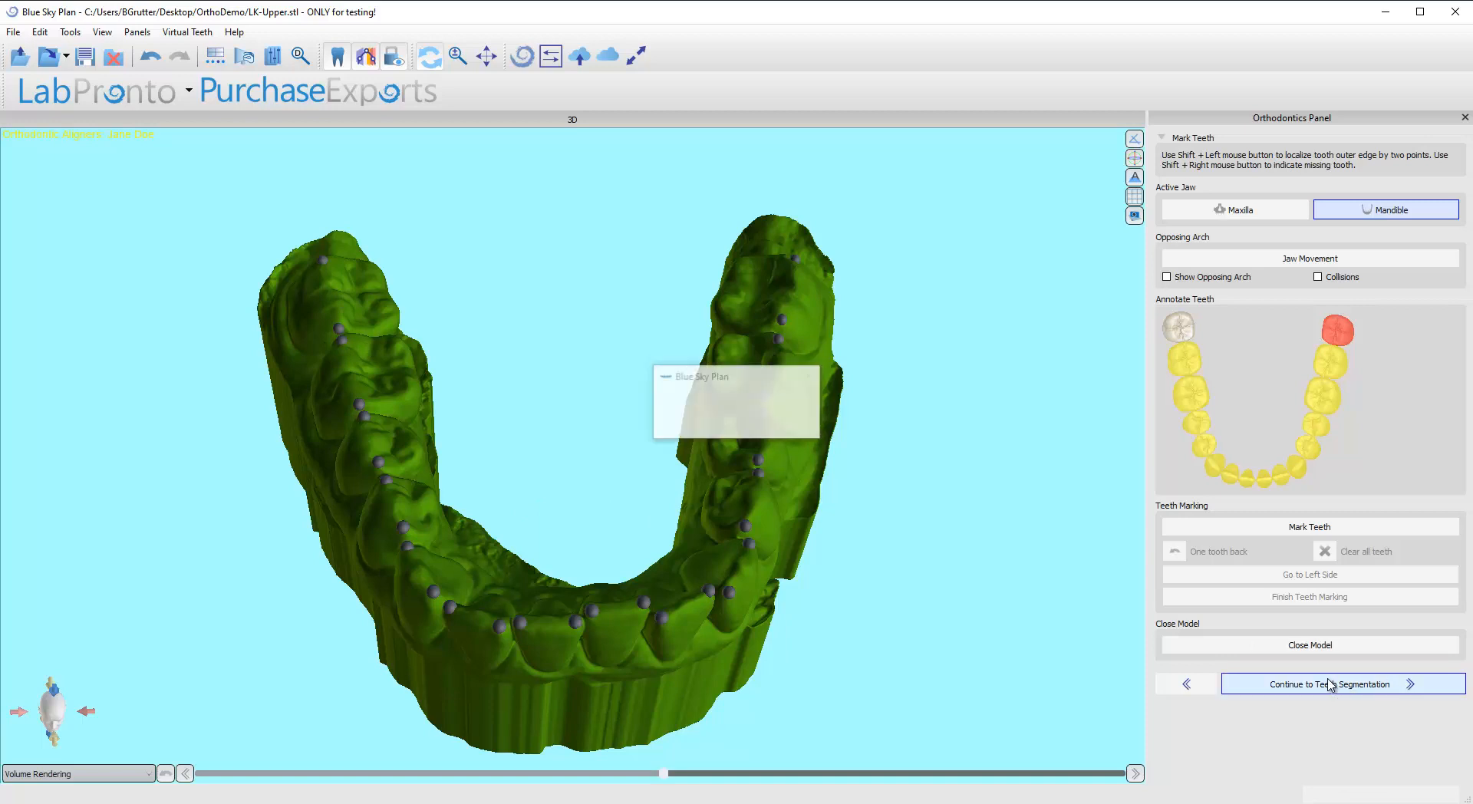